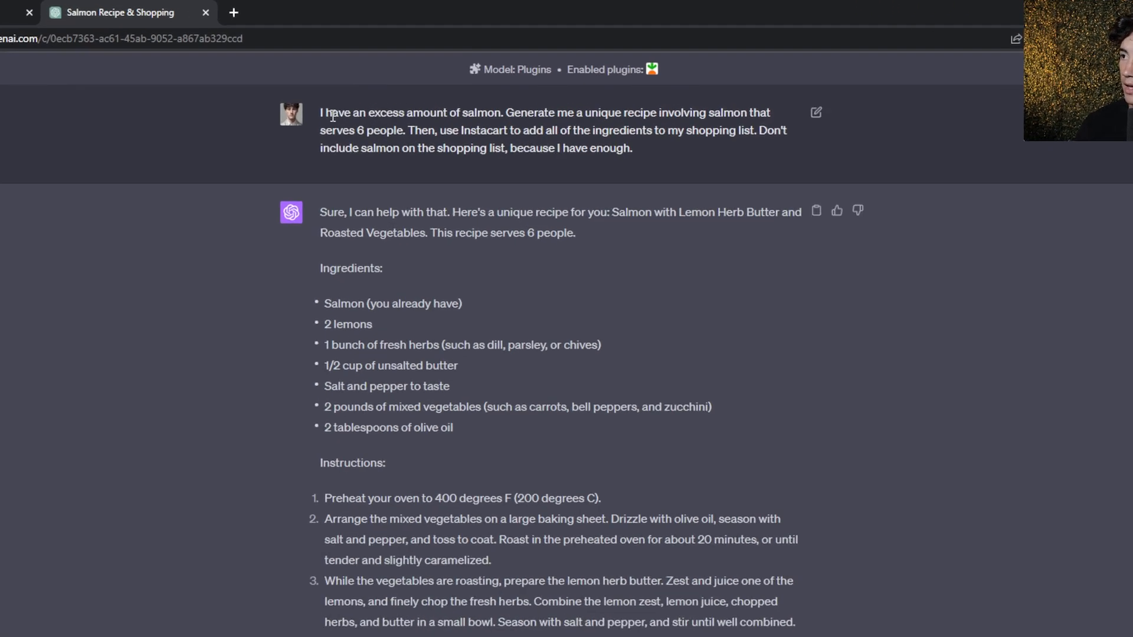
Review the wording of the salmon recipe prompt, covering the ingredient, the number of people served and the Instacart request
mouse_move(317, 111)
left_mouse_down()
mouse_move(506, 115)
mouse_move(496, 136)
mouse_move(329, 127)
left_mouse_up()
left_click(562, 141)
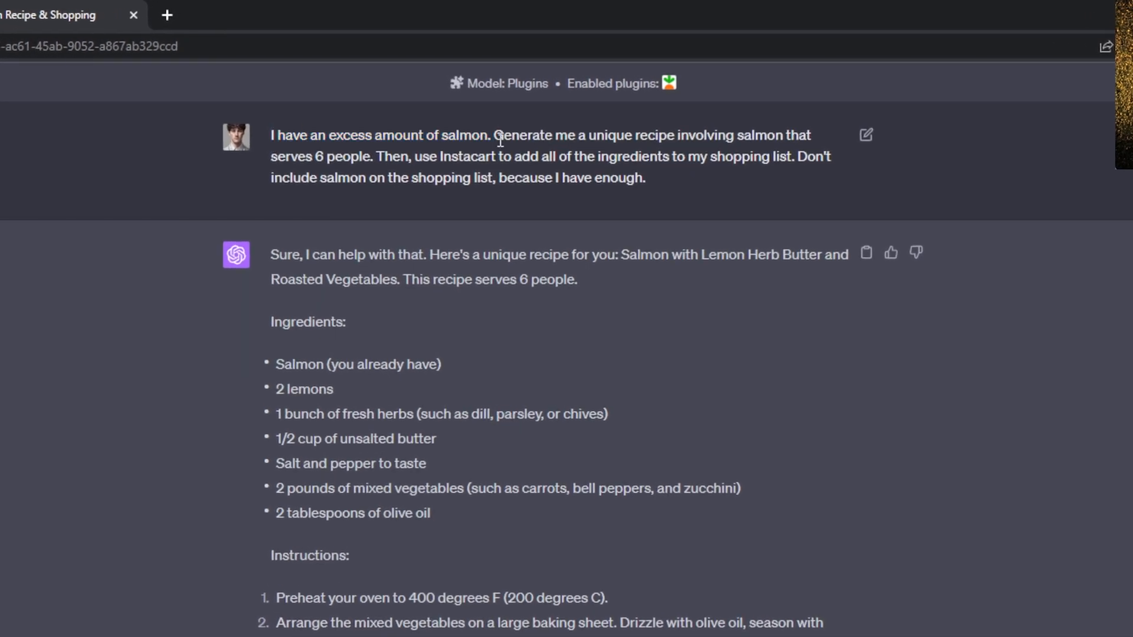
left_click_drag(499, 135, 784, 135)
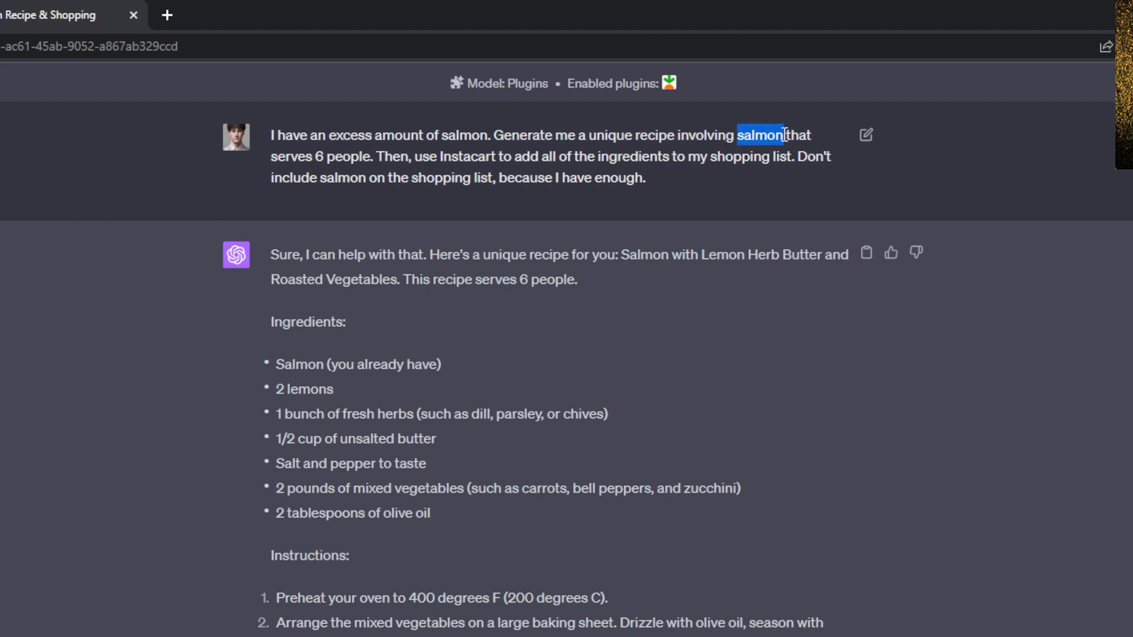
left_click(787, 136)
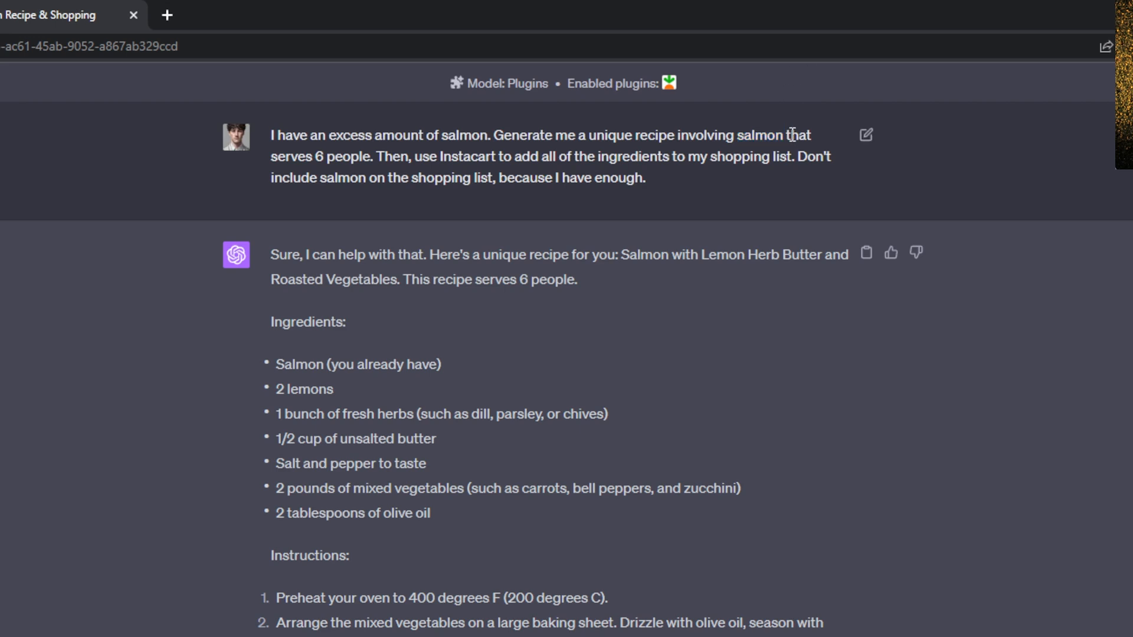
left_click_drag(788, 136, 326, 158)
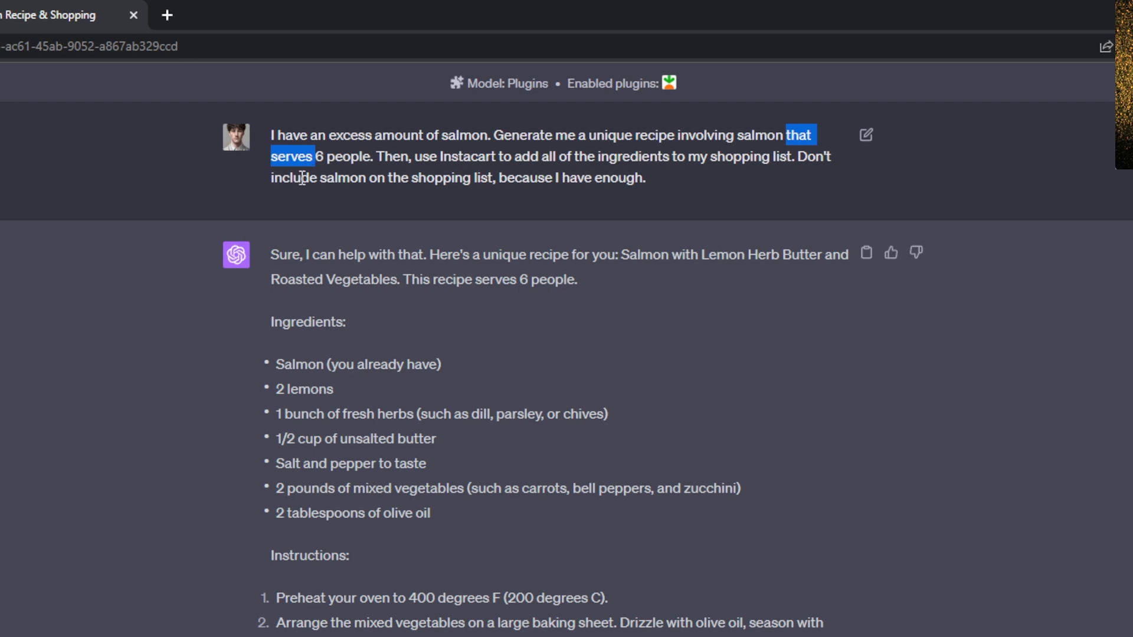
left_click_drag(373, 157, 498, 127)
key("ctrl+c")
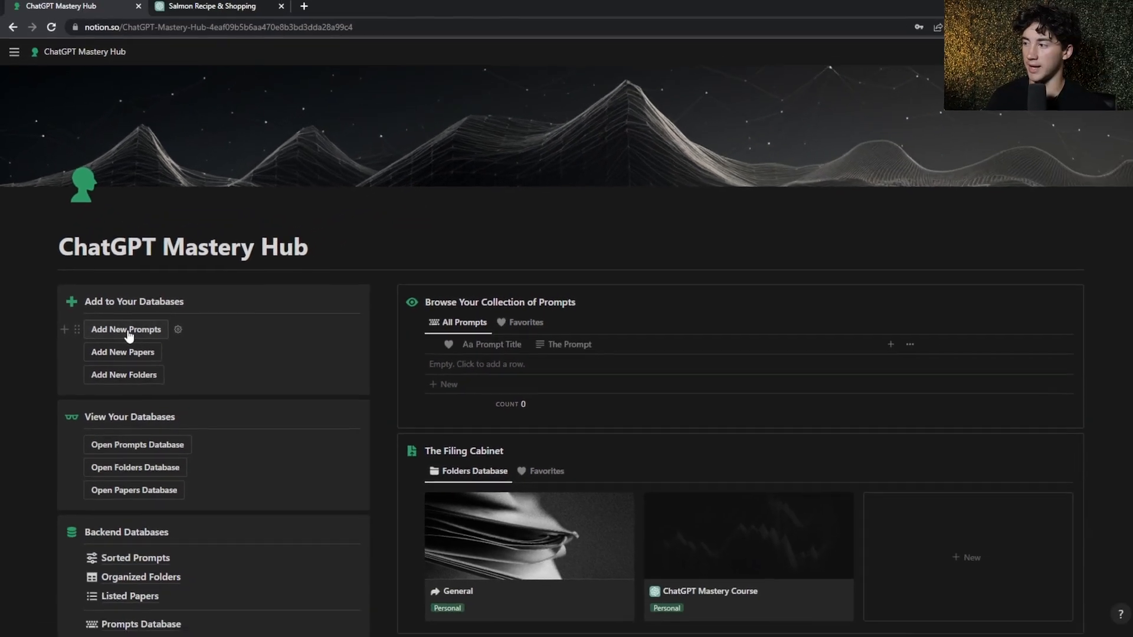
Add a new prompt entry in the Notion ChatGPT Mastery Hub and title it "Unique Dinner"
left_click(190, 344)
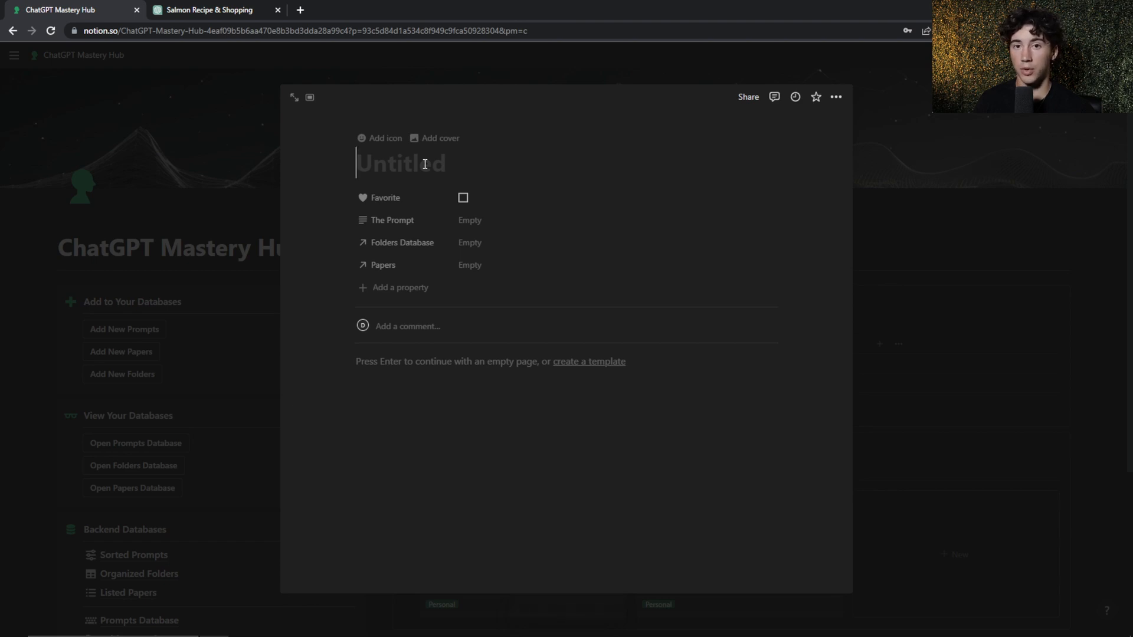
left_click(239, 9)
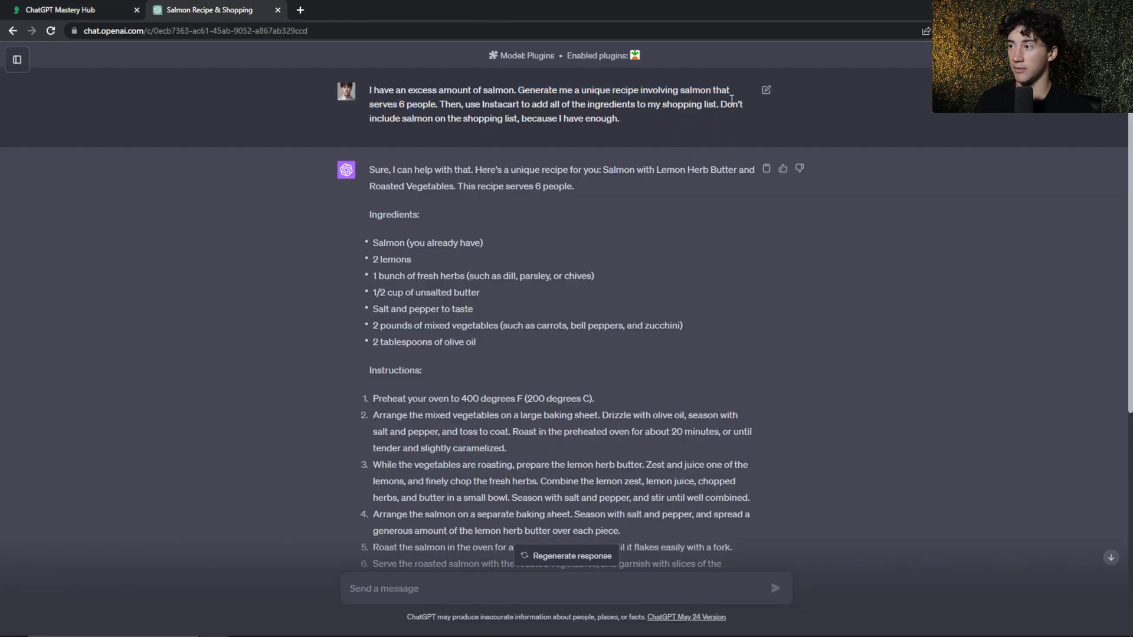
left_click(89, 7)
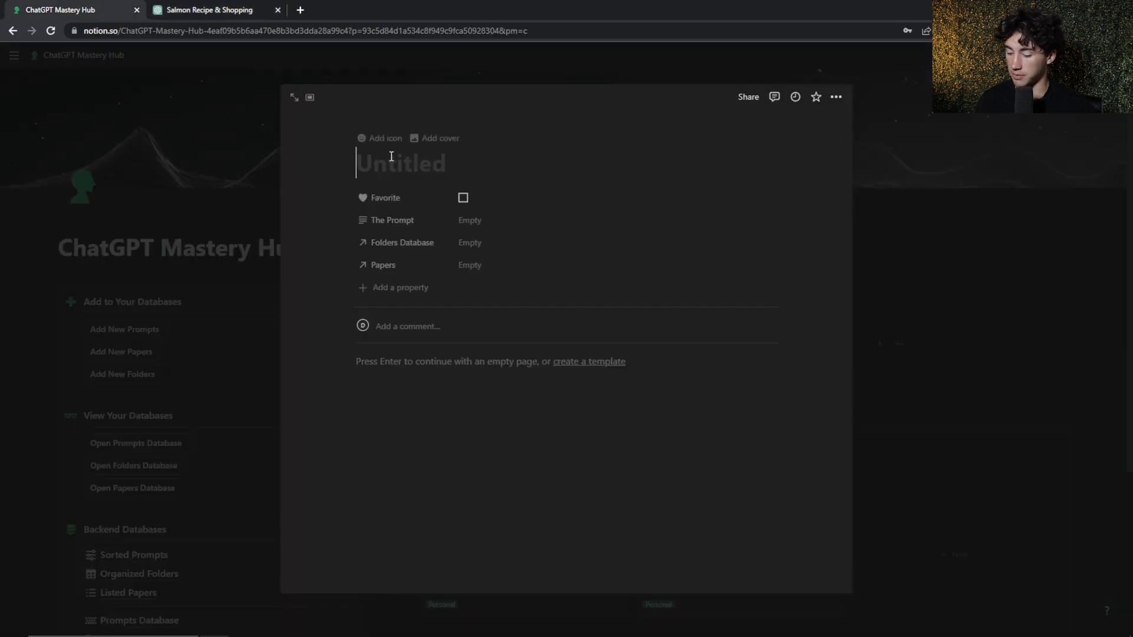
type("Unique Dinner")
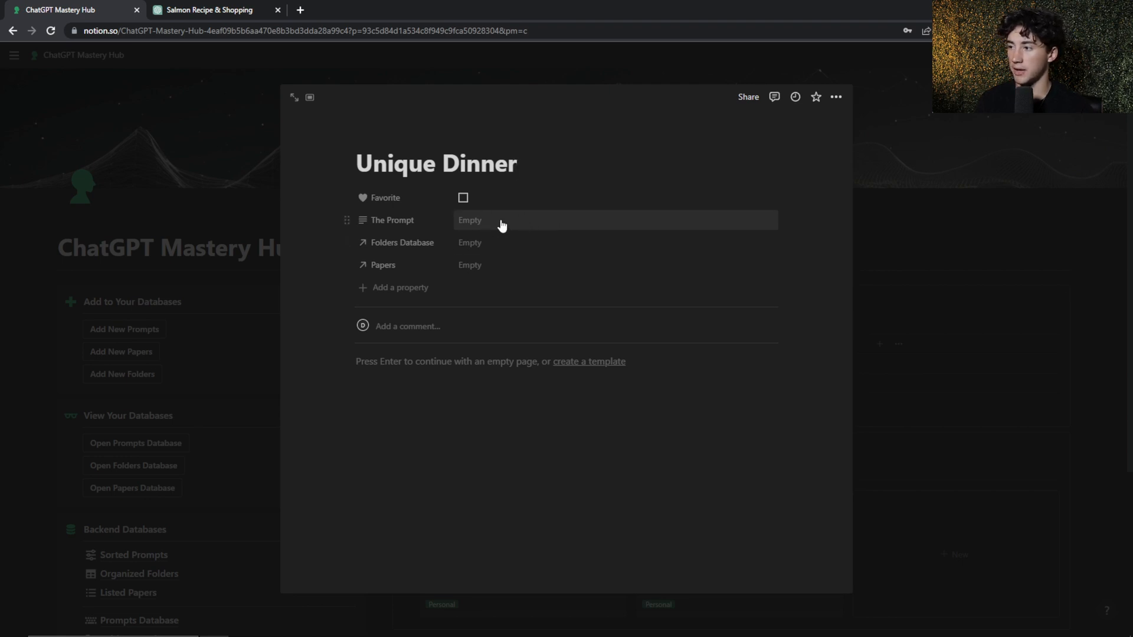
Fill The Prompt property with the ChatGPT sentence "Generate me a unique recipe involving salmon that serves 6 people."
left_click(479, 220)
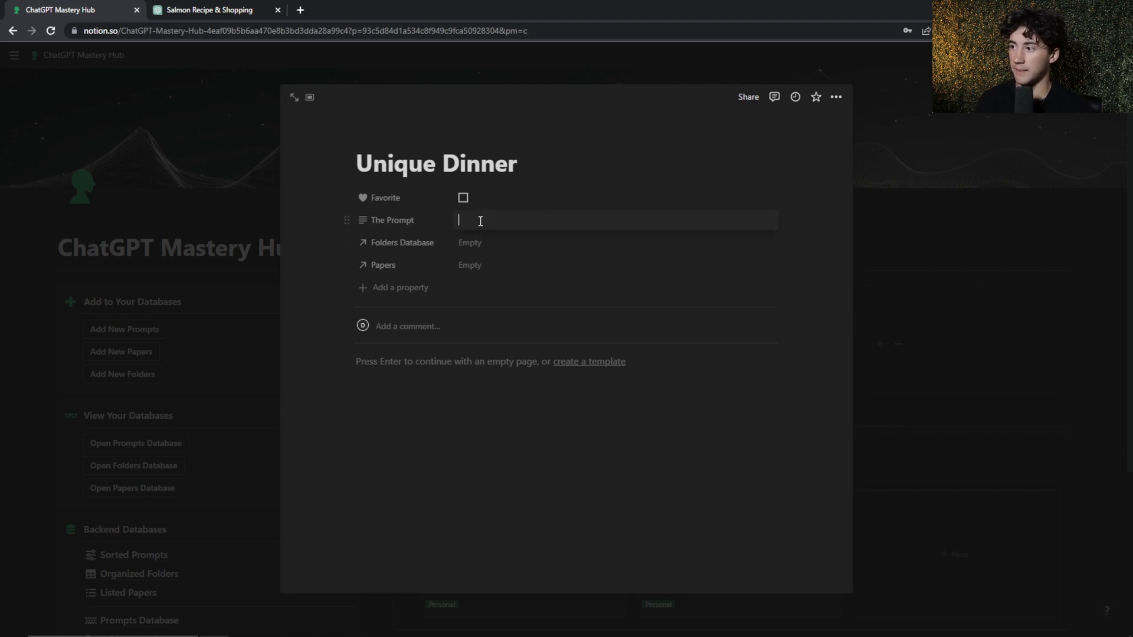
left_click(242, 9)
left_click(88, 9)
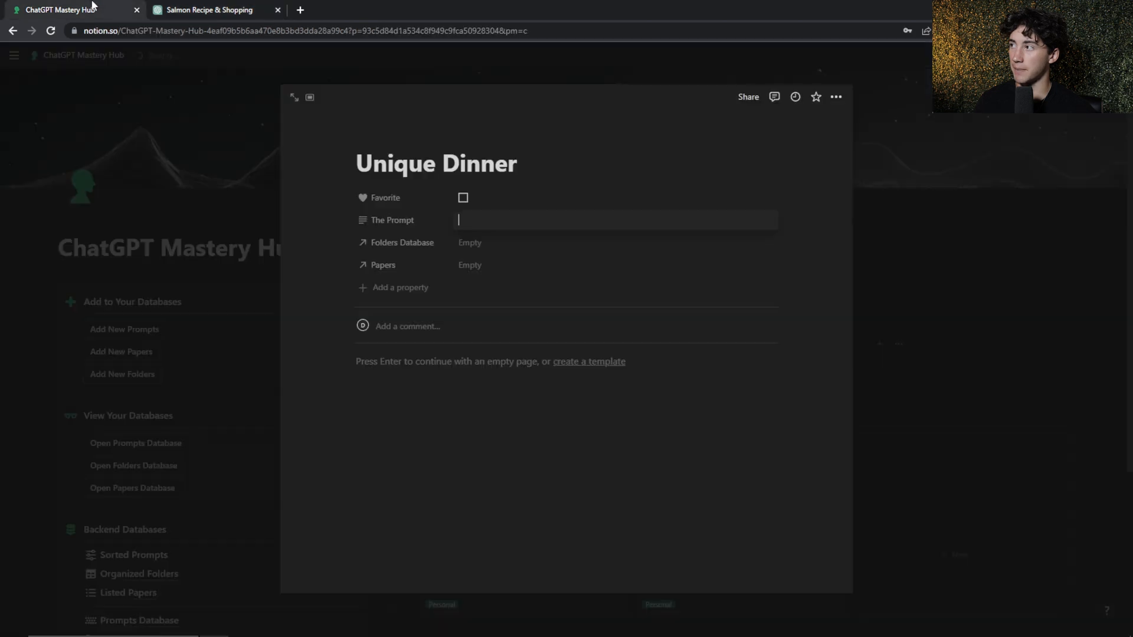
key("ctrl+v")
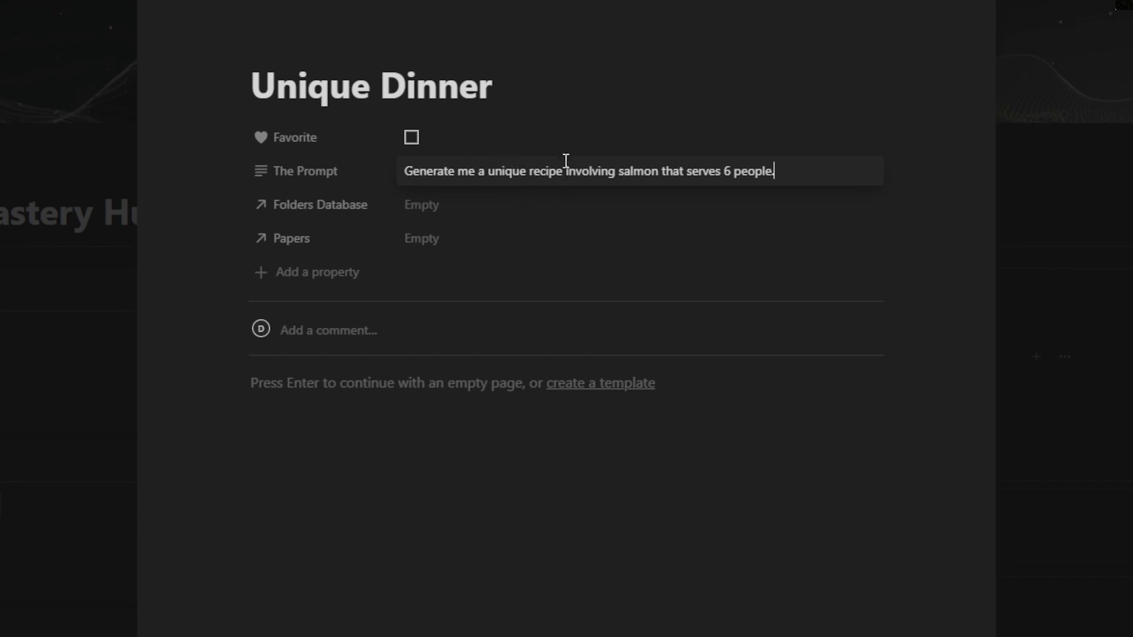
Replace "salmon" with the placeholder [Food] and "6" with the placeholder [Number] in the prompt text
left_click_drag(661, 179, 620, 178)
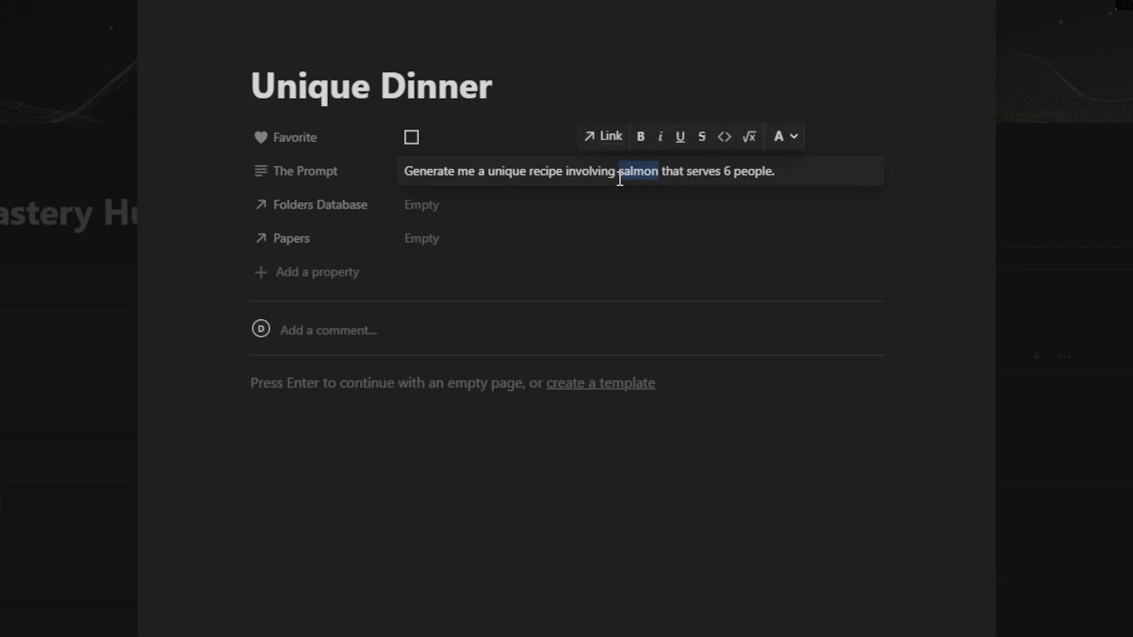
type("[Food")
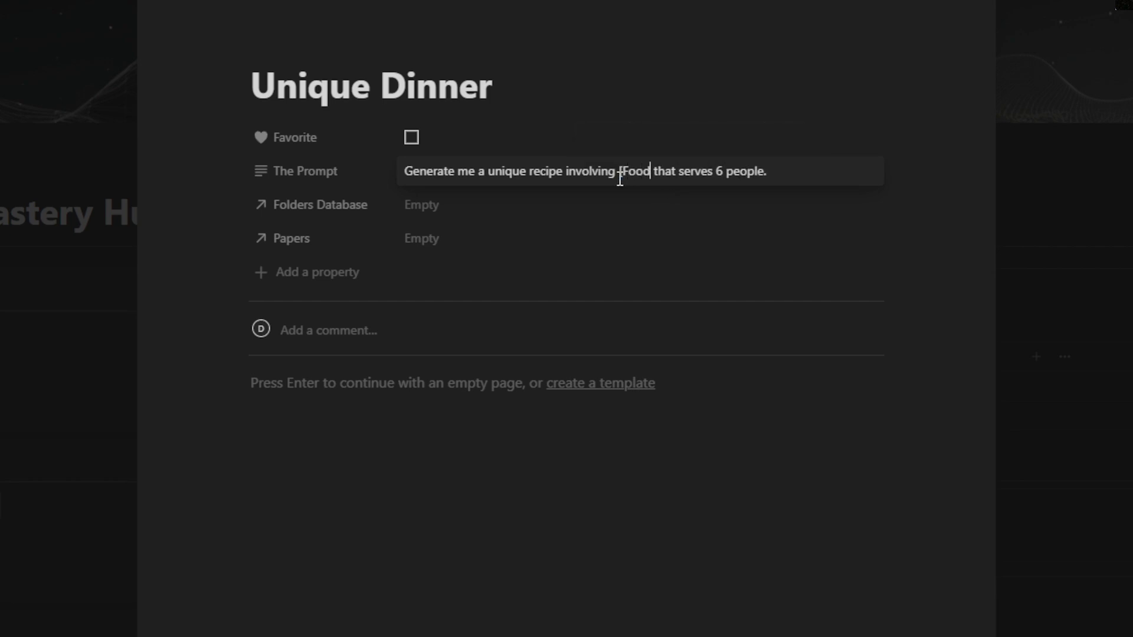
type("]")
left_click(769, 176)
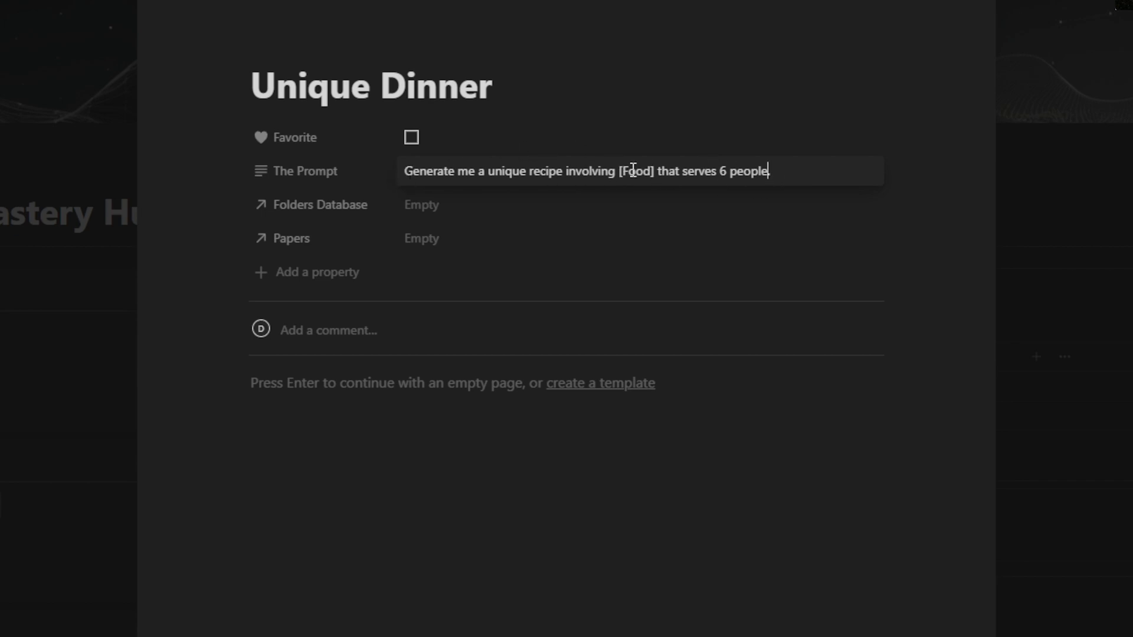
double_click(727, 171)
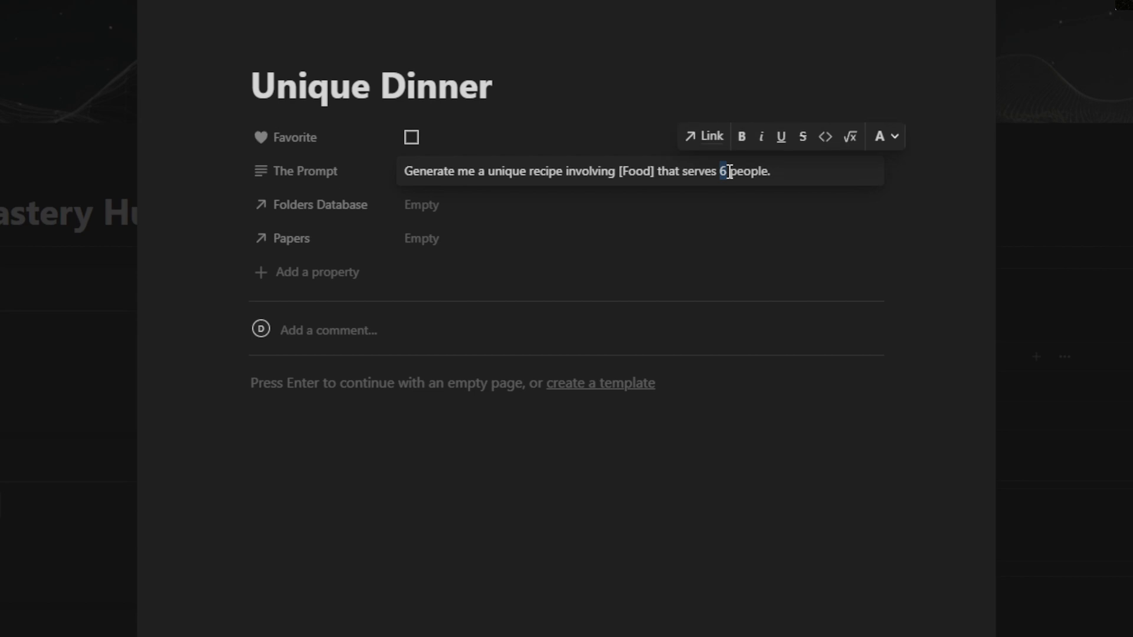
type("[Number")
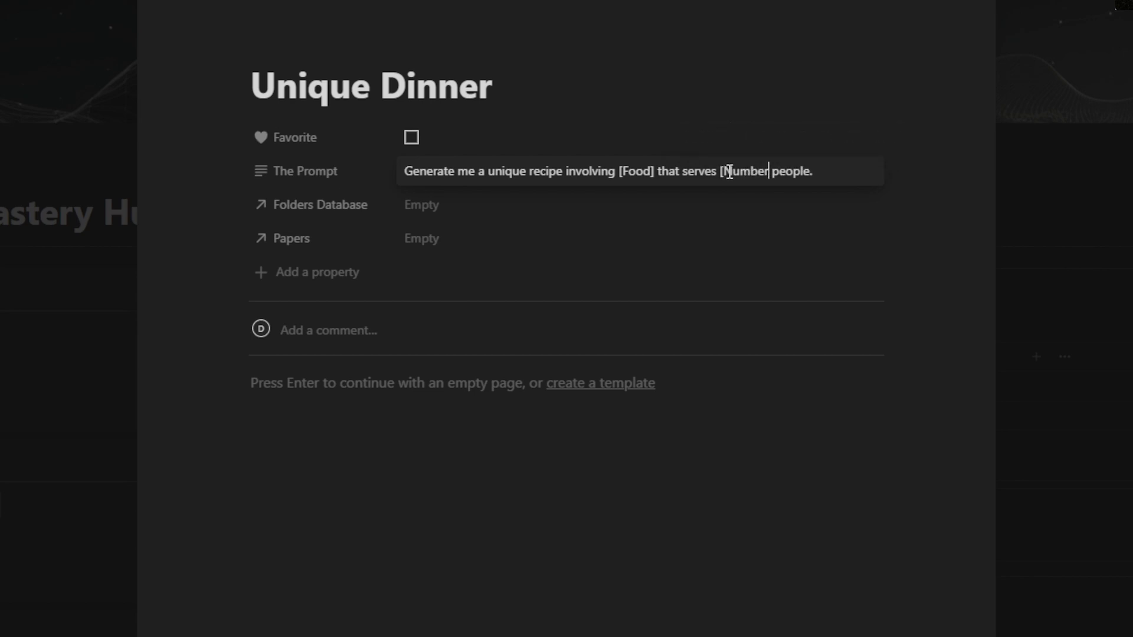
type("]")
left_click(821, 175)
Change the [Food] placeholder to [Food 1] and add "& [Food 2]" after it in the prompt text
left_click(657, 173)
left_click(651, 172)
type("1")
left_click(670, 172)
type("& ")
type("[Food 2")
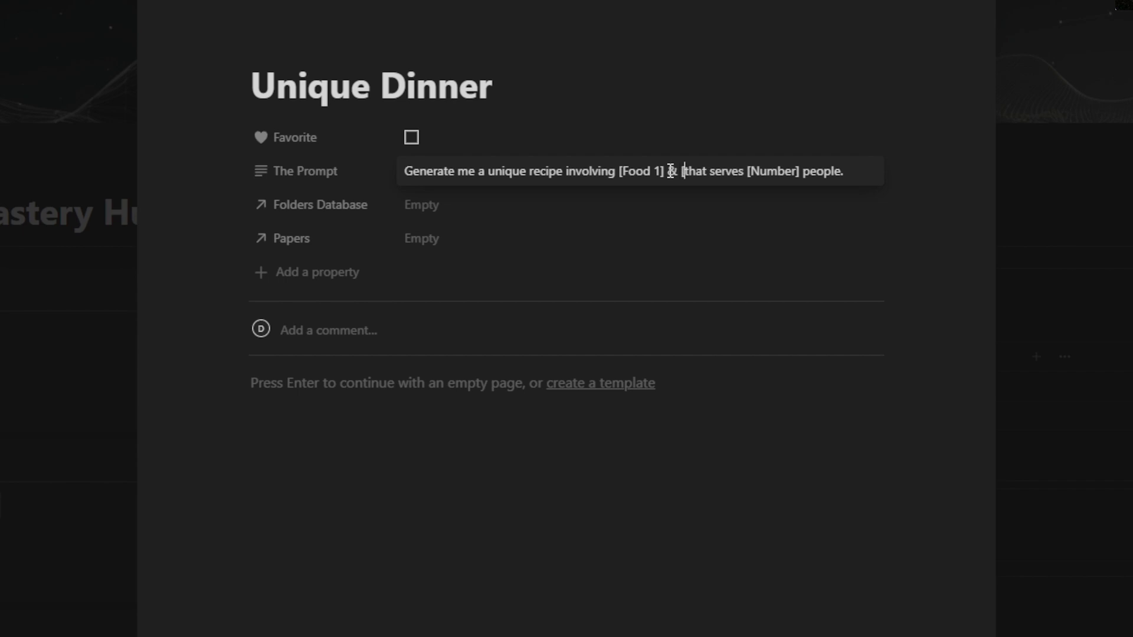
type("]")
left_click(798, 169)
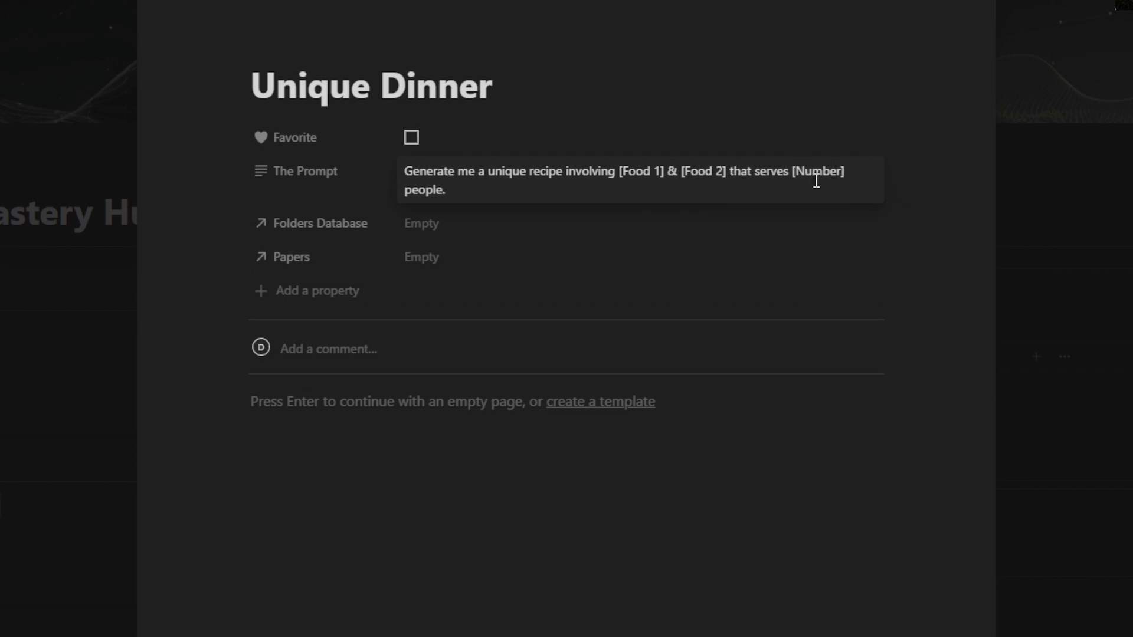
left_click_drag(664, 171, 615, 171)
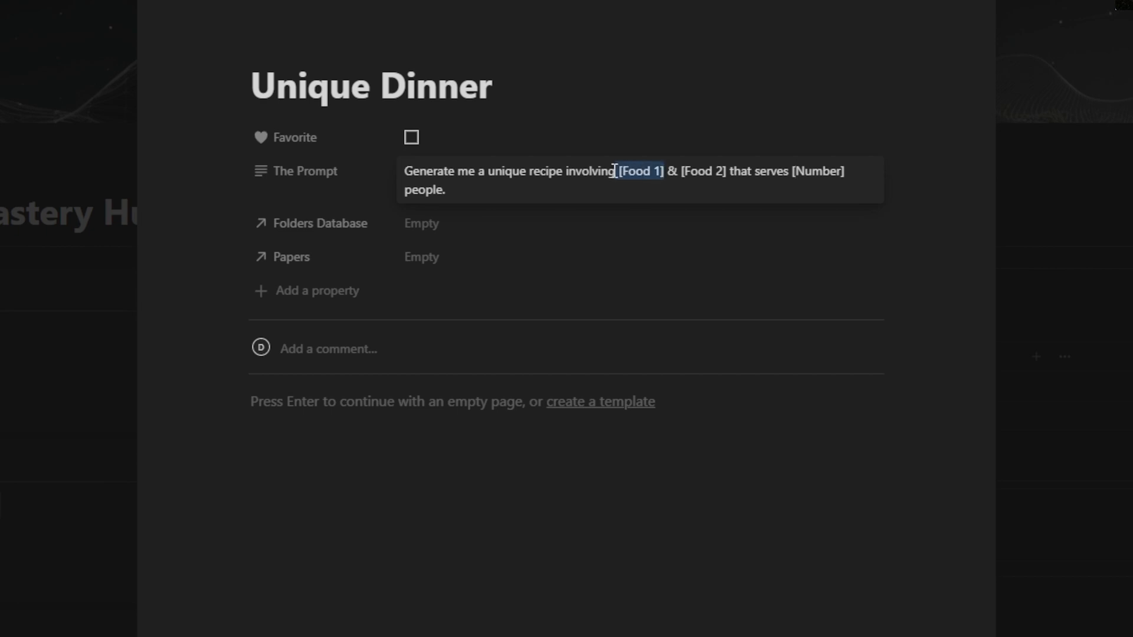
left_click_drag(727, 173, 690, 172)
left_click(599, 172)
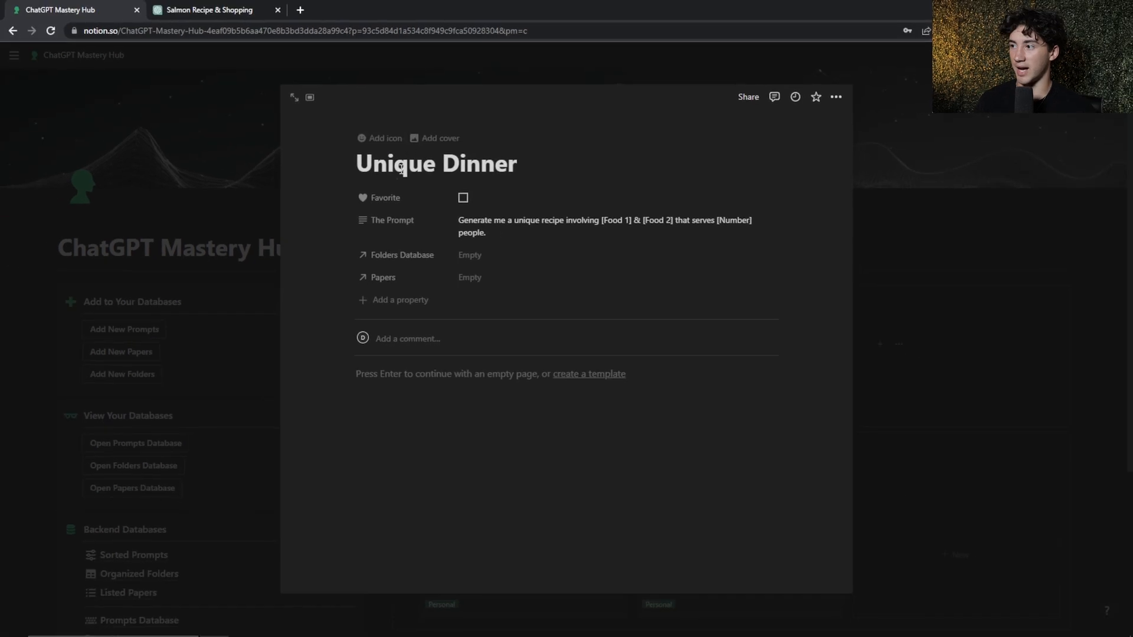
Give the Unique Dinner page the green fork, spoon and knife icon, found by searching the icons for "food"
left_click(371, 143)
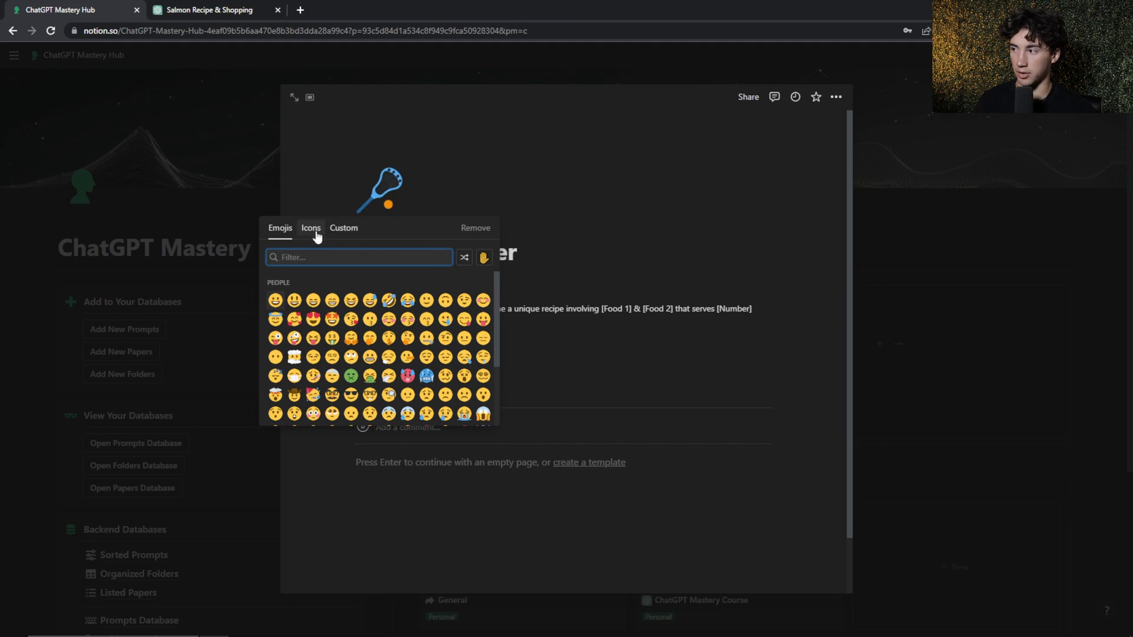
left_click(312, 229)
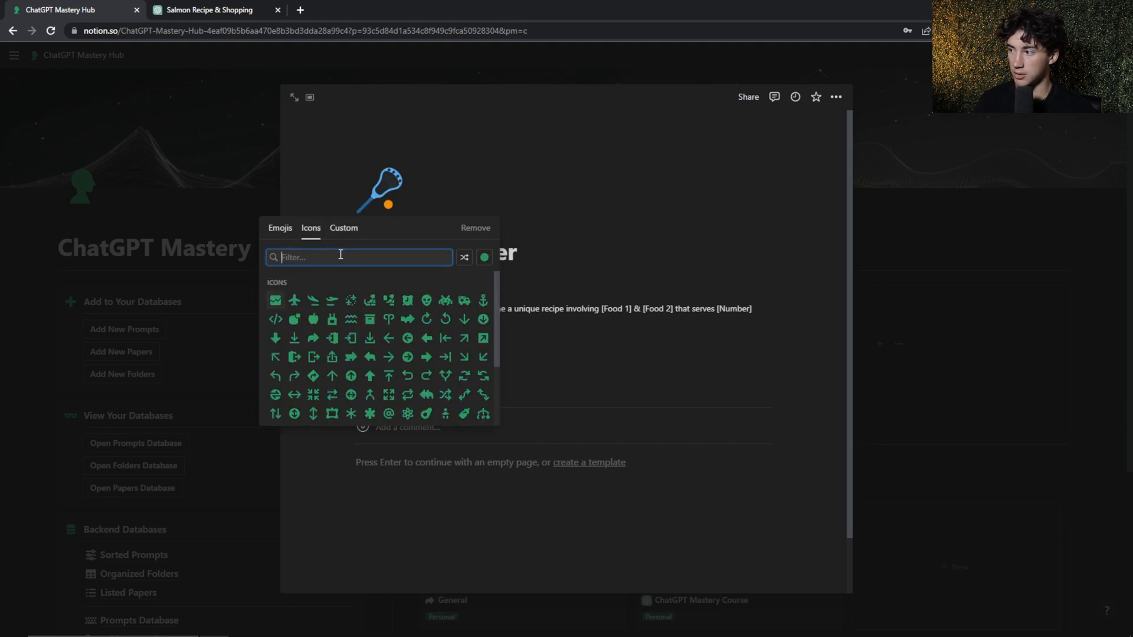
type("food")
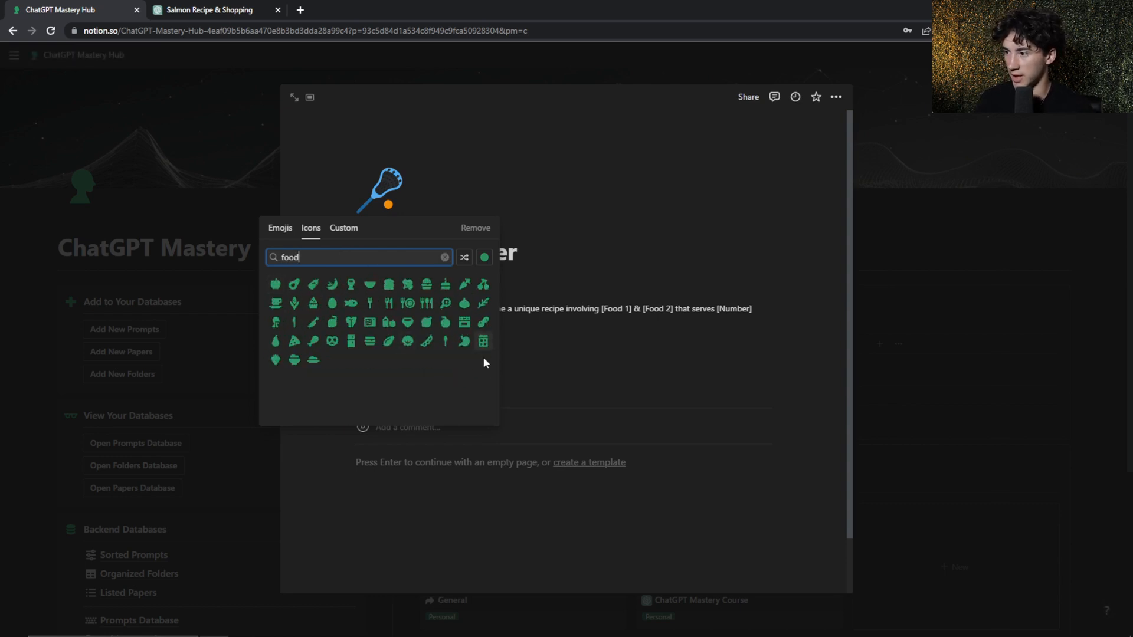
left_click(427, 304)
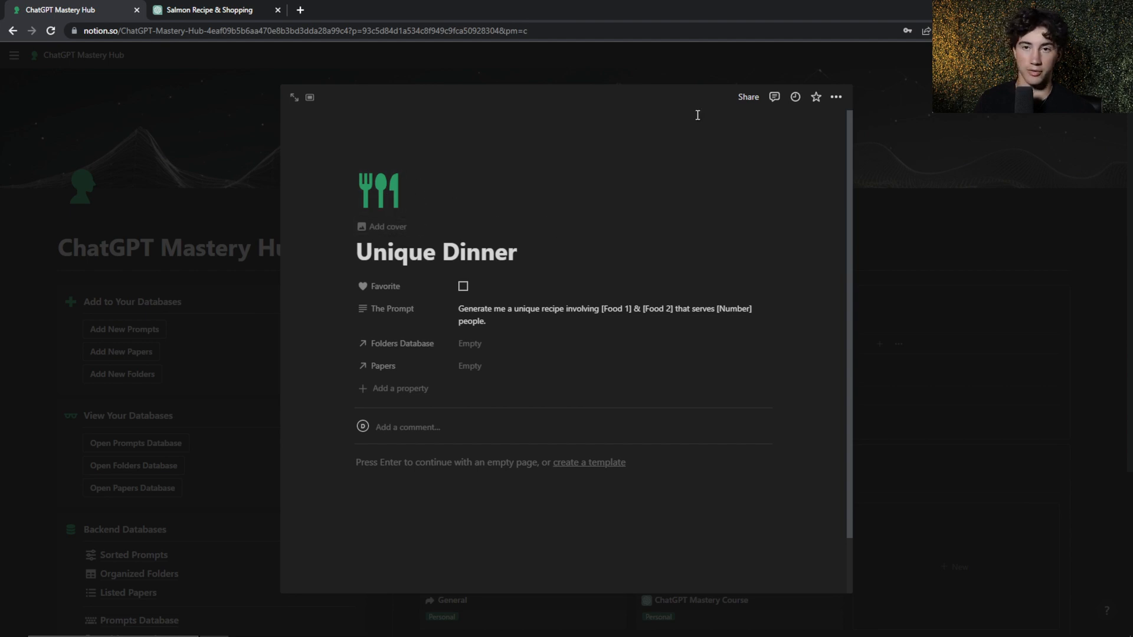
Create a new folder named "Cooking" in the Folders Database and link it to the Unique Dinner prompt
scroll(667, 146, "down", 1)
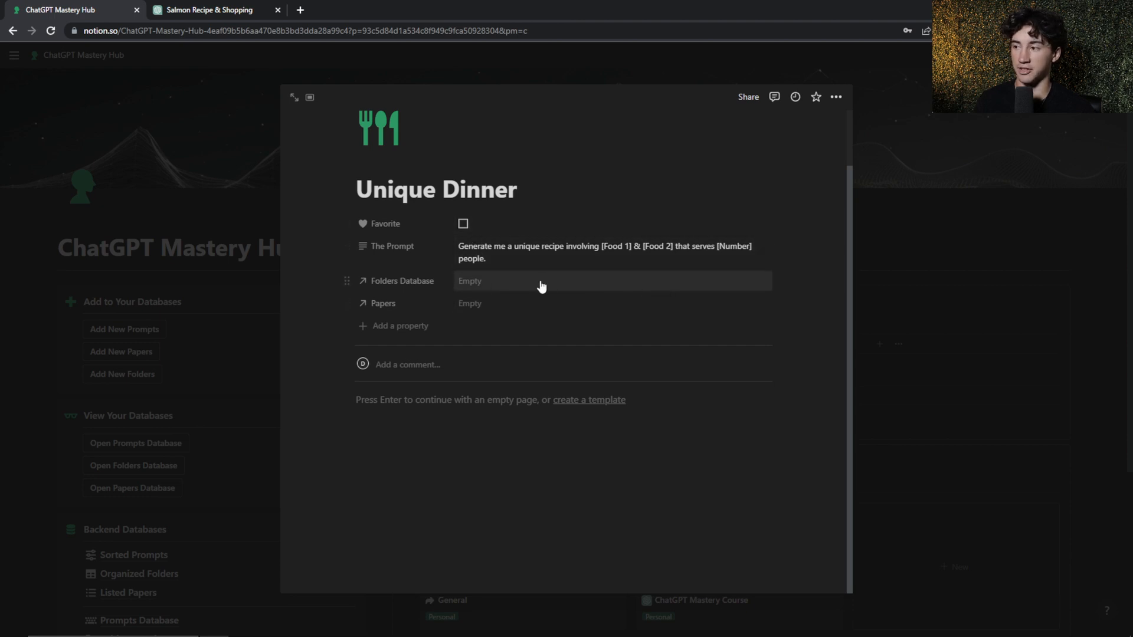
left_click(506, 284)
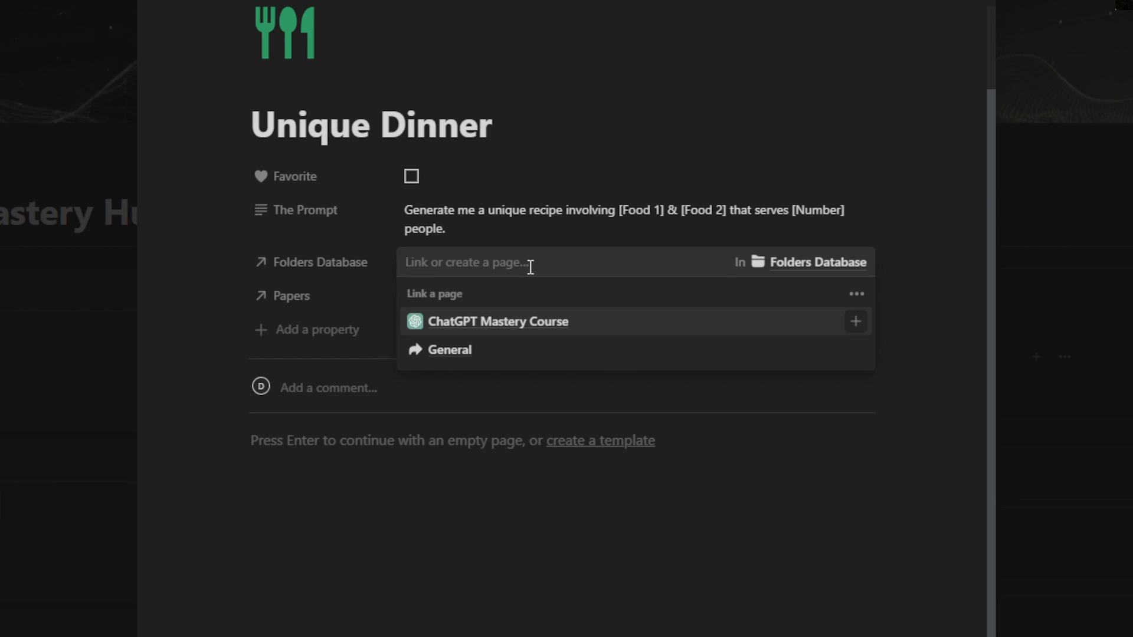
type("Cooking")
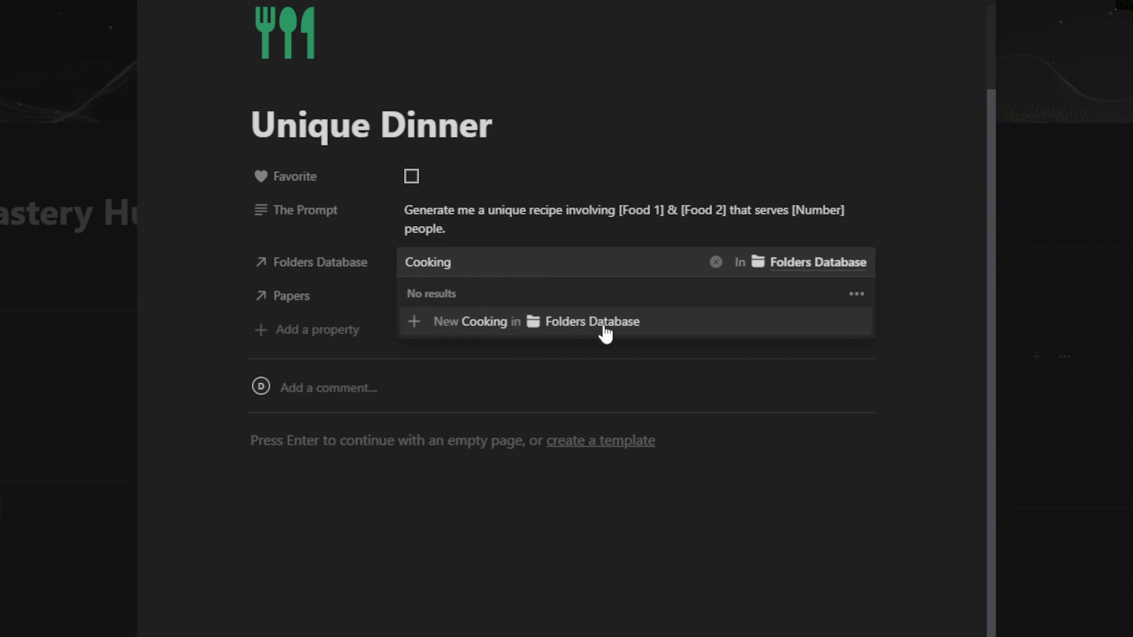
left_click_drag(483, 264, 389, 269)
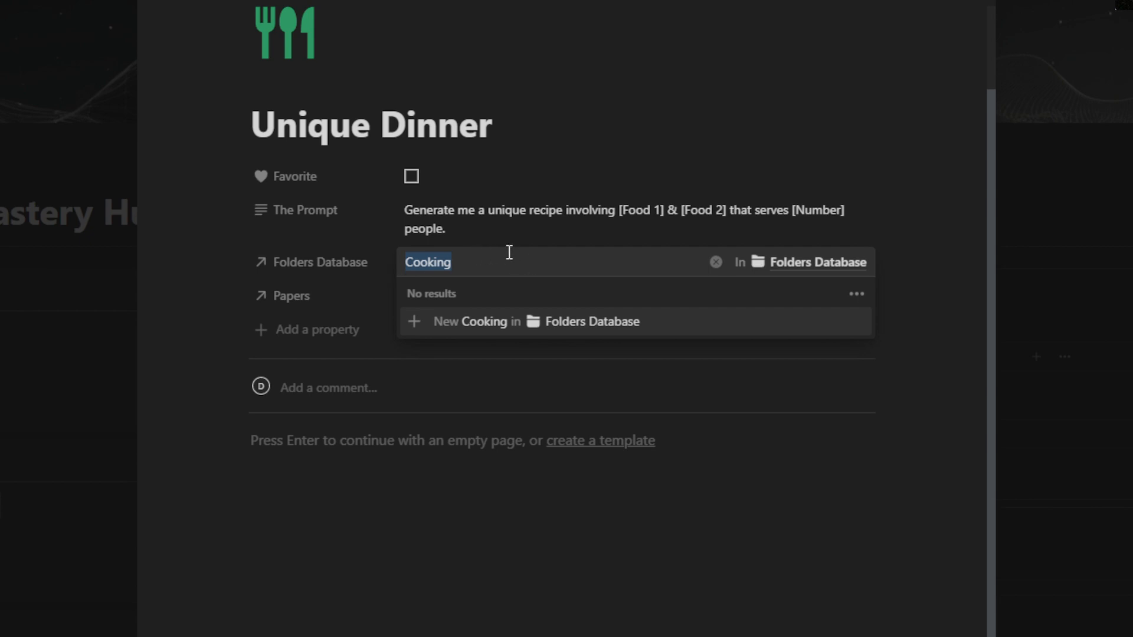
key("BackSpace")
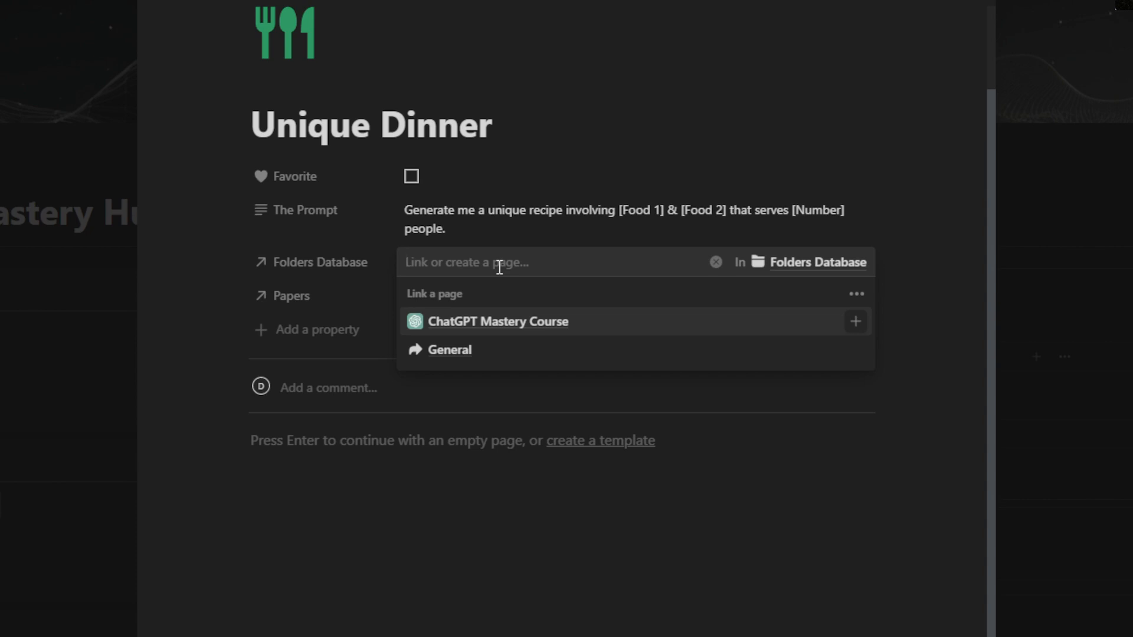
type("Cooking")
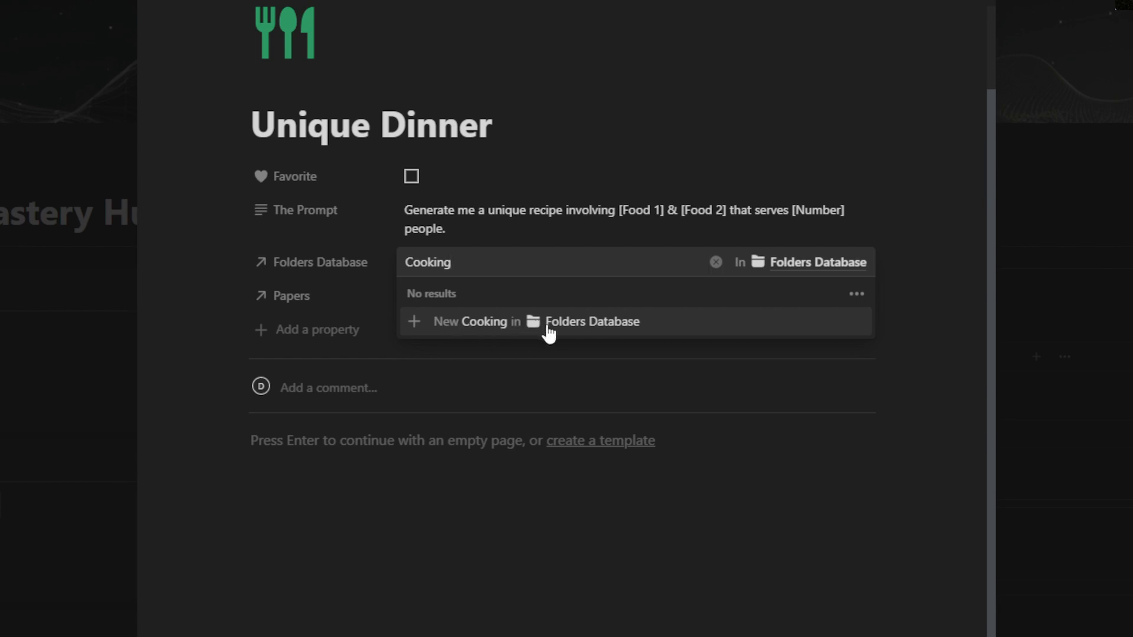
left_click(458, 329)
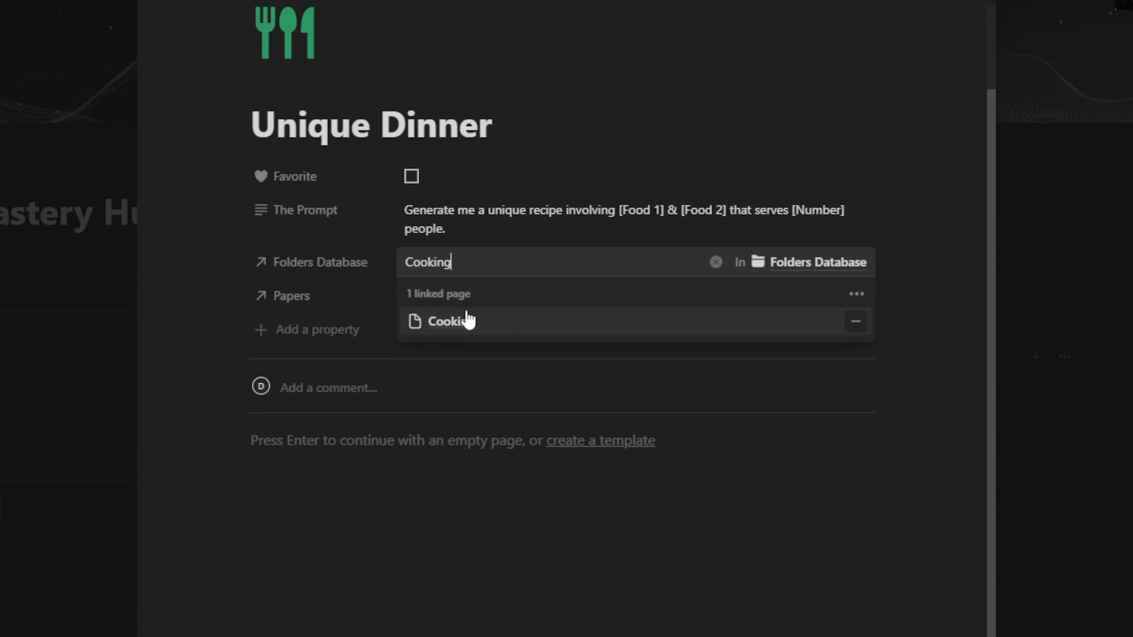
Open the Cooking folder's page and create an Area option called "New option" for it
left_click(467, 326)
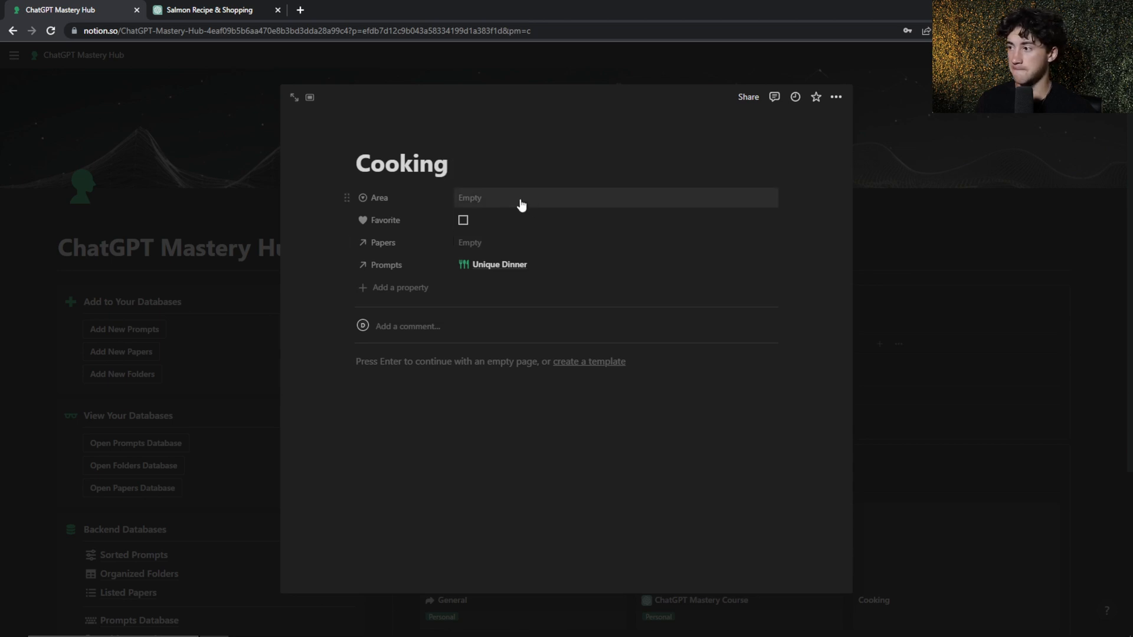
left_click(473, 200)
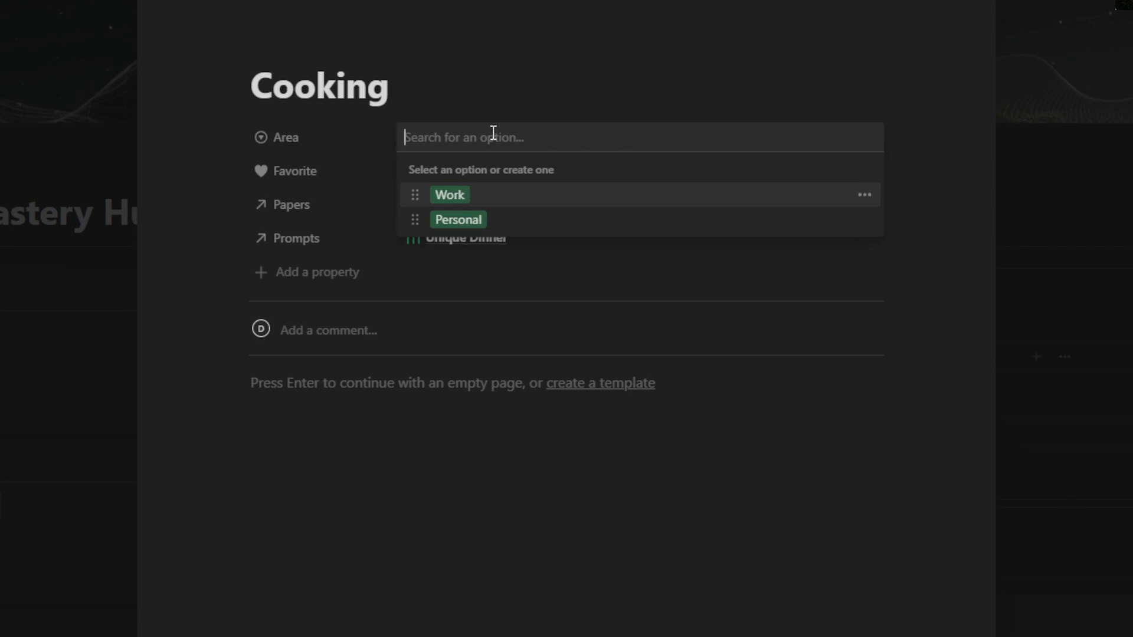
type("New option")
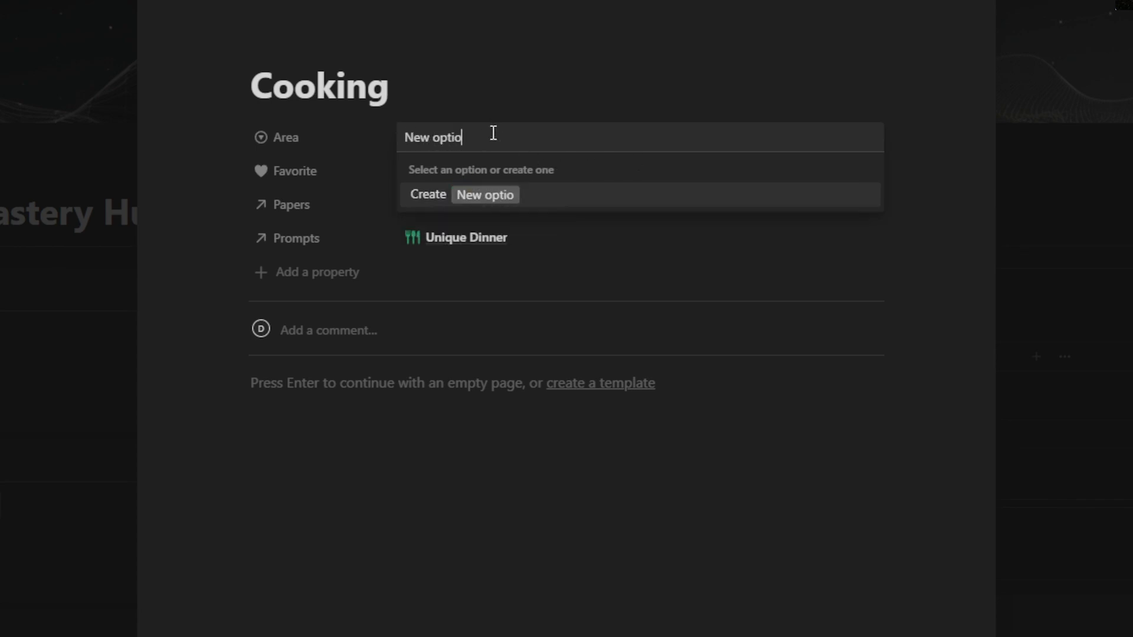
left_click(444, 194)
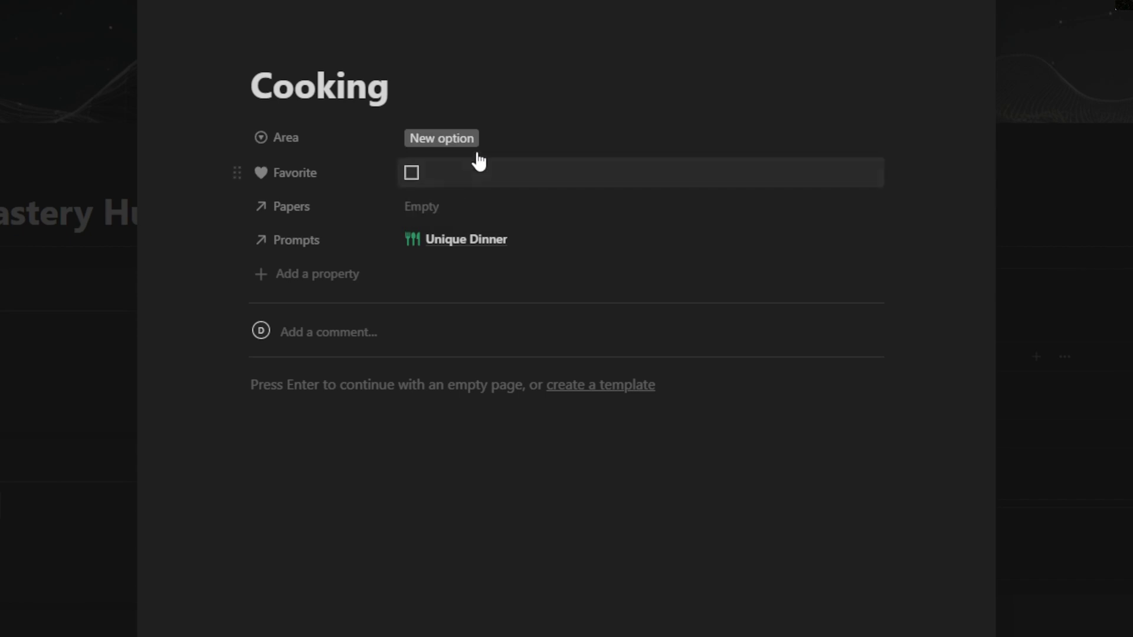
Color the "New option" tag green and set the Cooking folder's Area to Personal
left_click(506, 139)
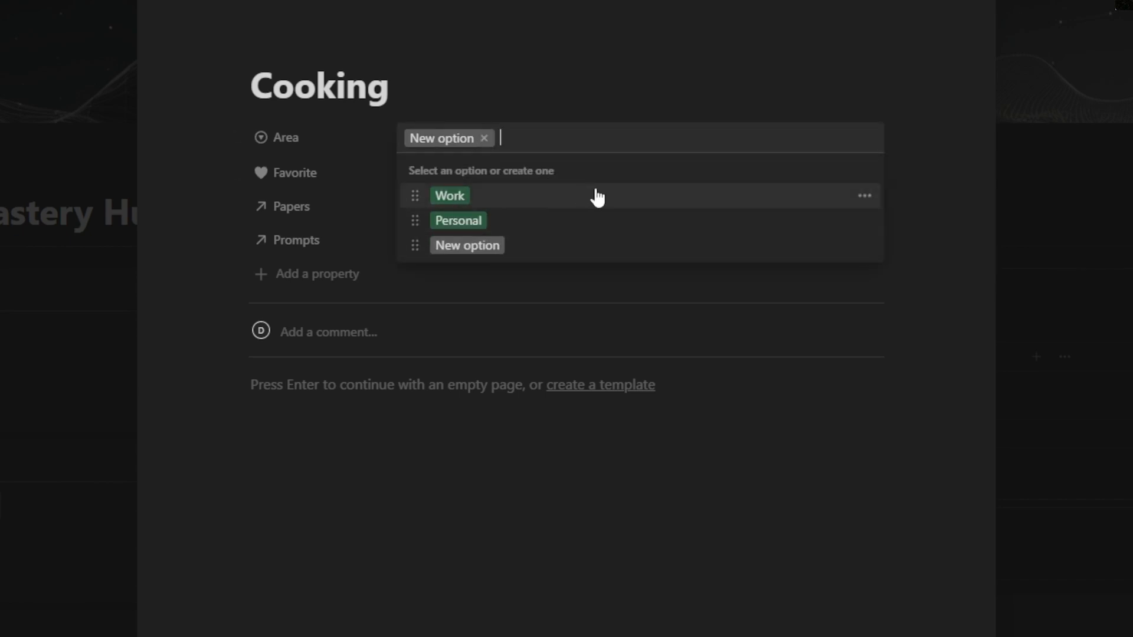
left_click(865, 246)
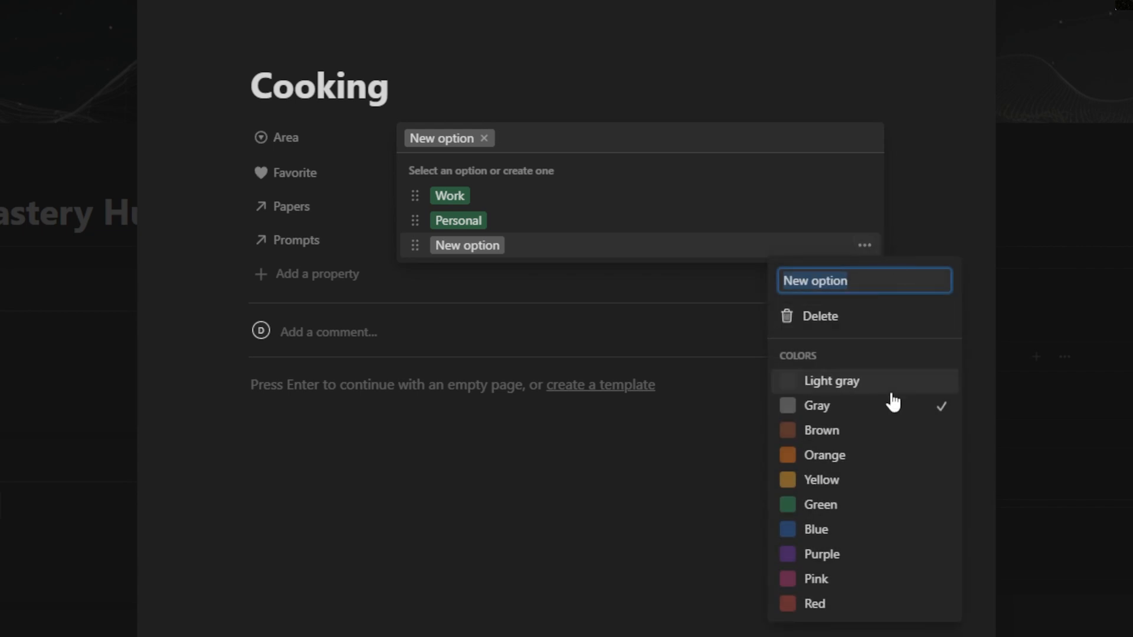
left_click(835, 508)
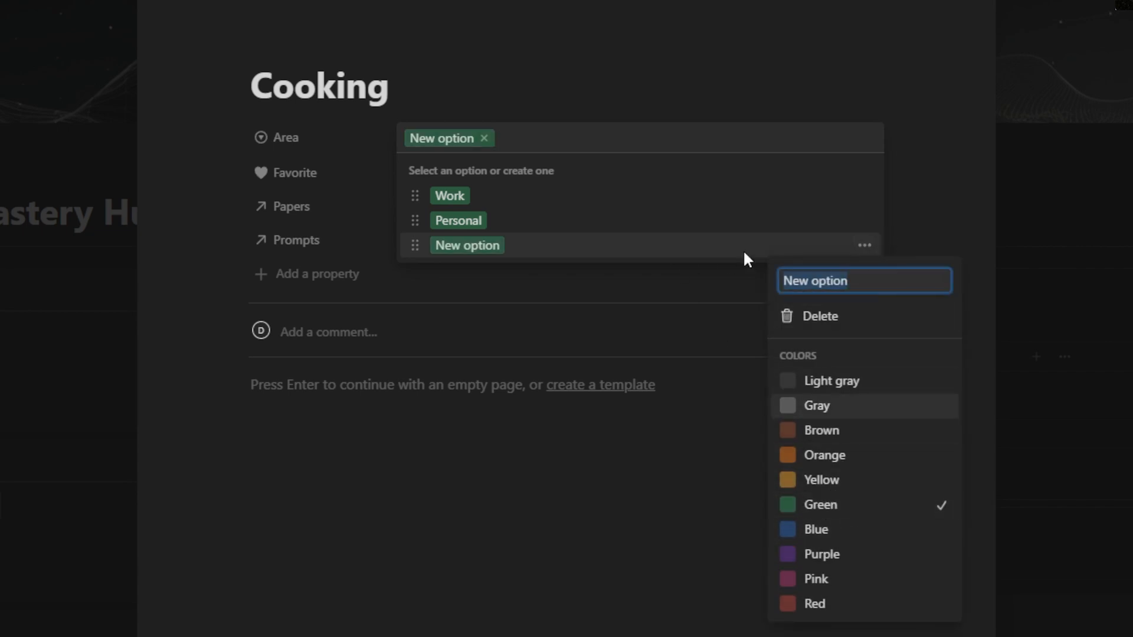
left_click(562, 179)
left_click(459, 221)
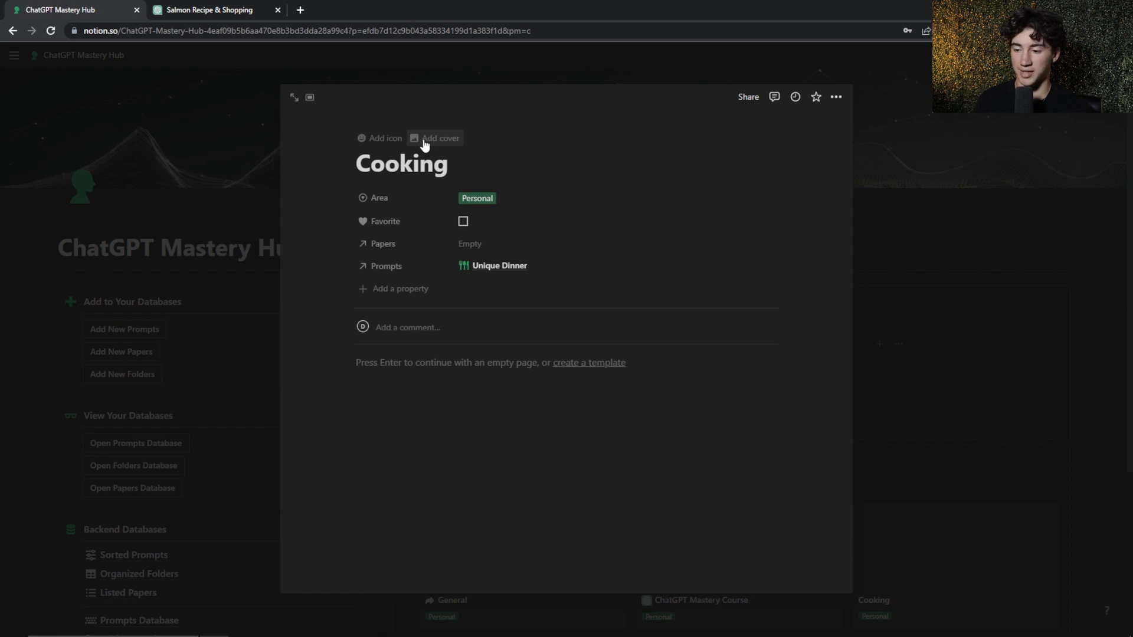
Give the Cooking page the green kitchen knife icon, found by searching the icons for "cooking"
left_click(374, 141)
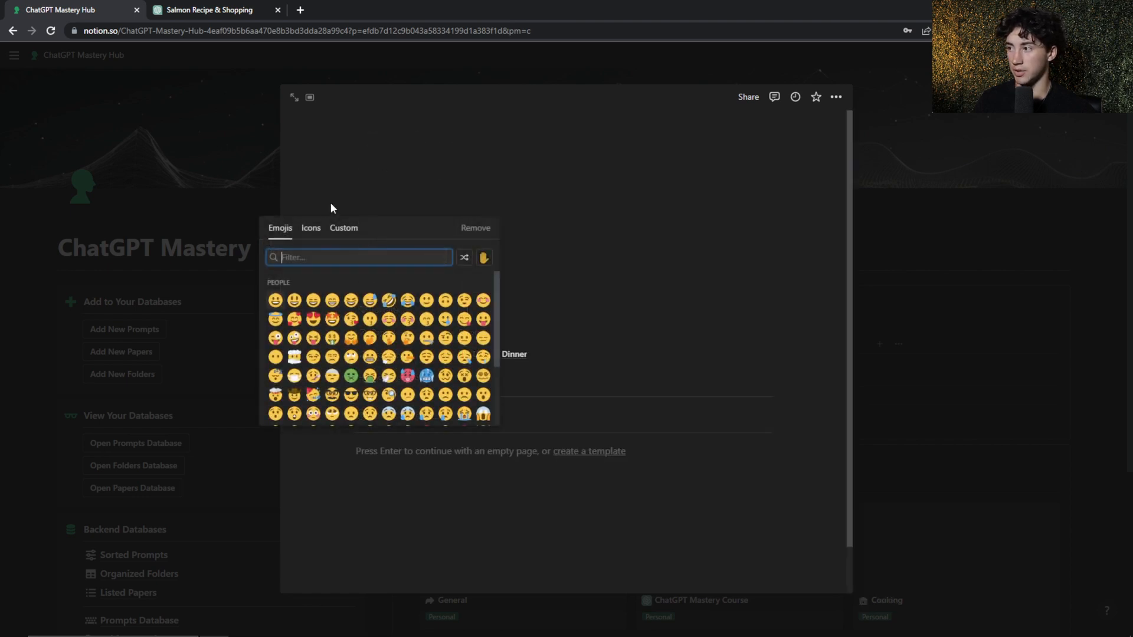
left_click(310, 229)
type("cooking")
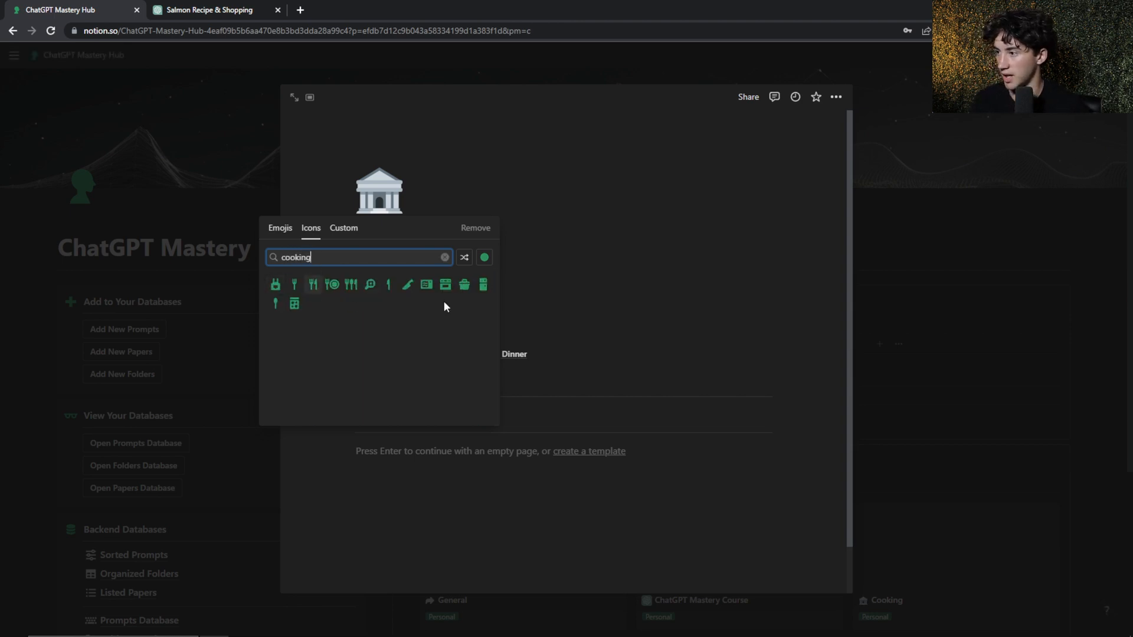
left_click(408, 286)
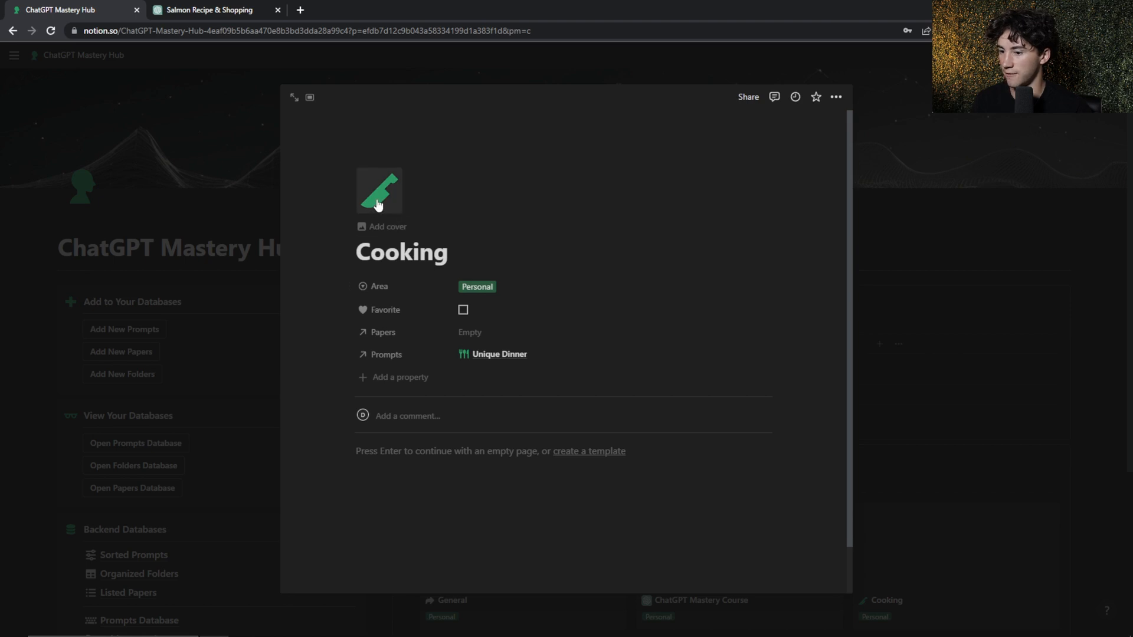
Recolor the Cooking page's knife icon to light gray
left_click(378, 204)
left_click(484, 257)
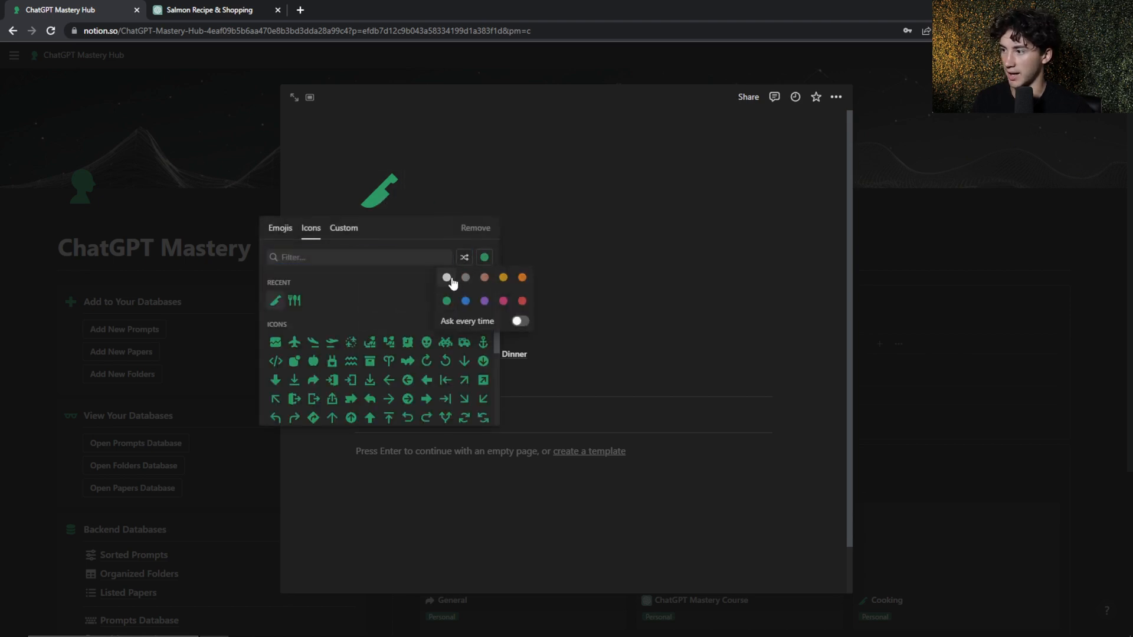
left_click(447, 278)
left_click(275, 301)
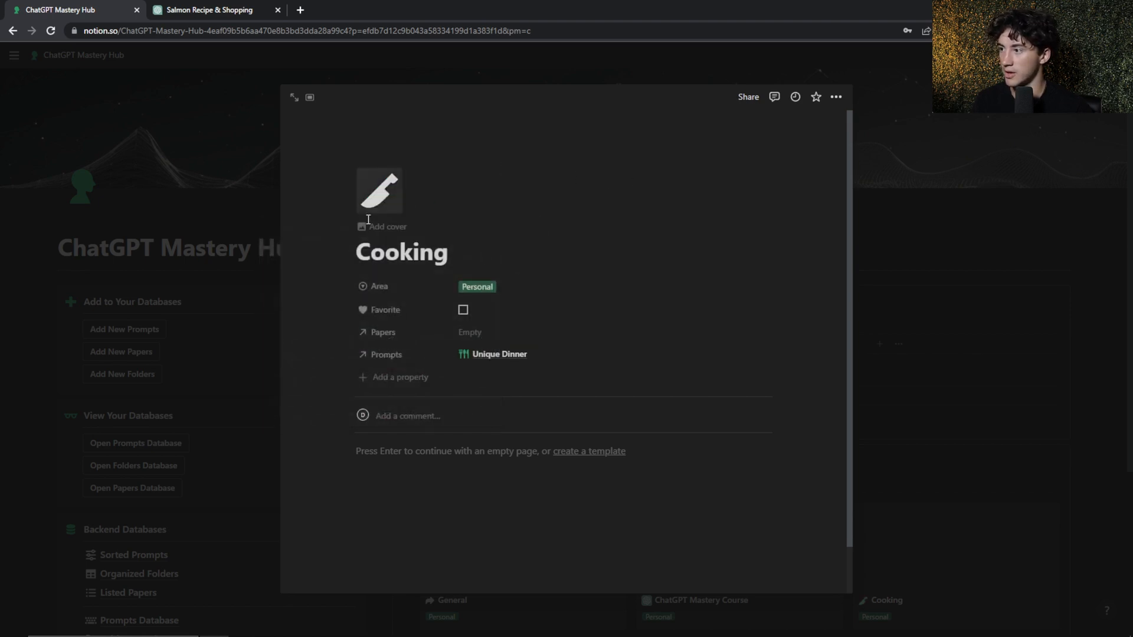
Add a cover to the Cooking page using the dark photo of flour-dusted hands from an Unsplash search for "cooking"
left_click(388, 233)
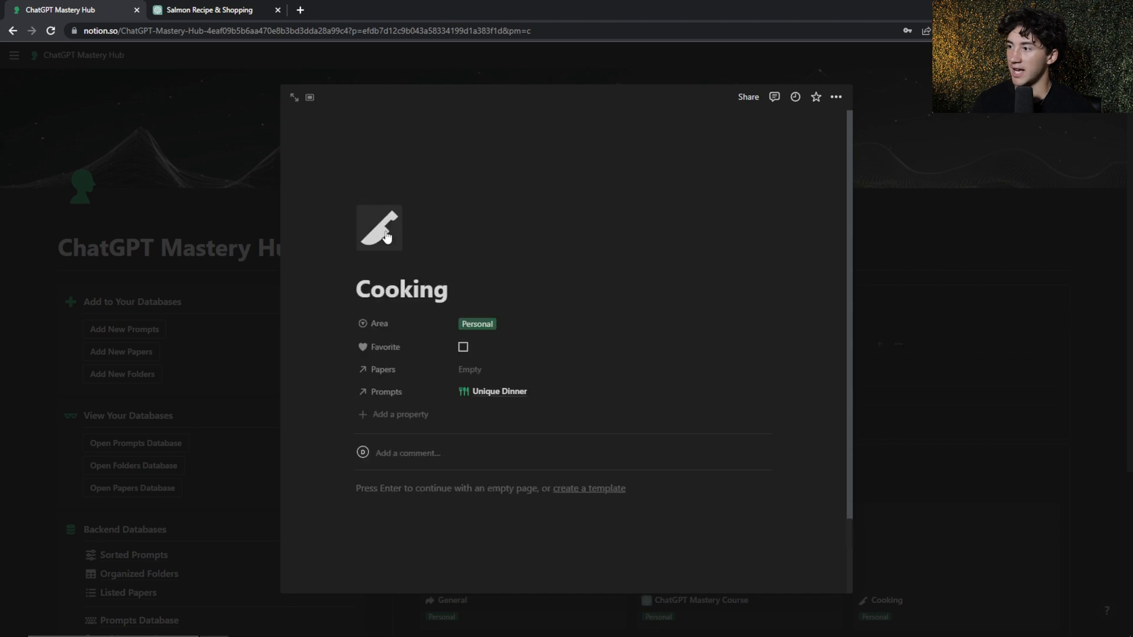
mouse_move(799, 219)
left_click(689, 223)
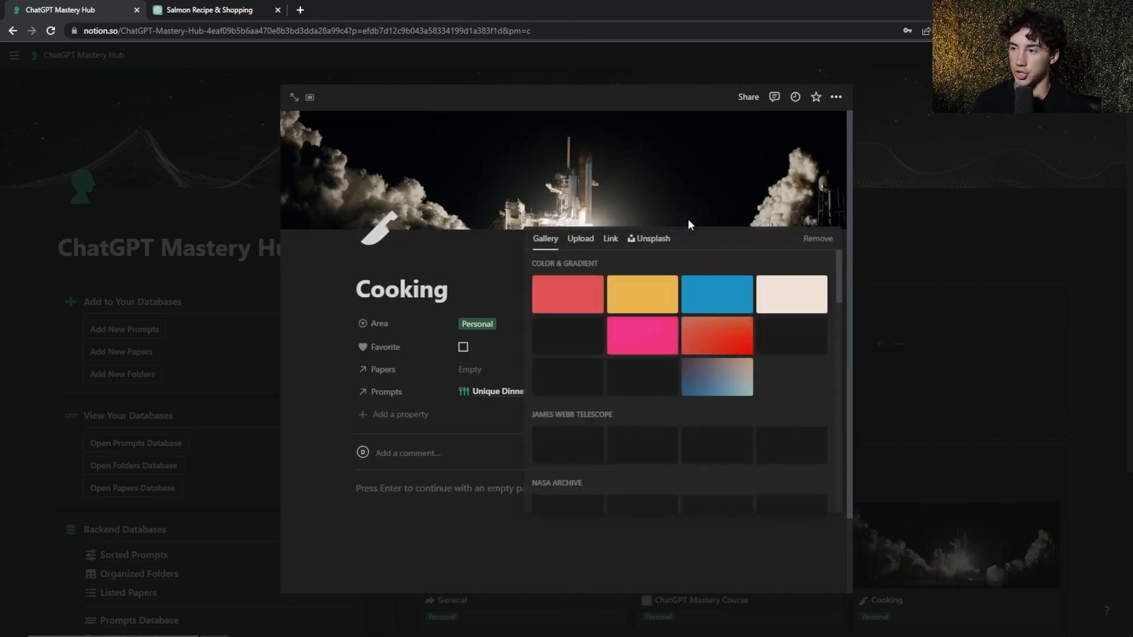
left_click(655, 242)
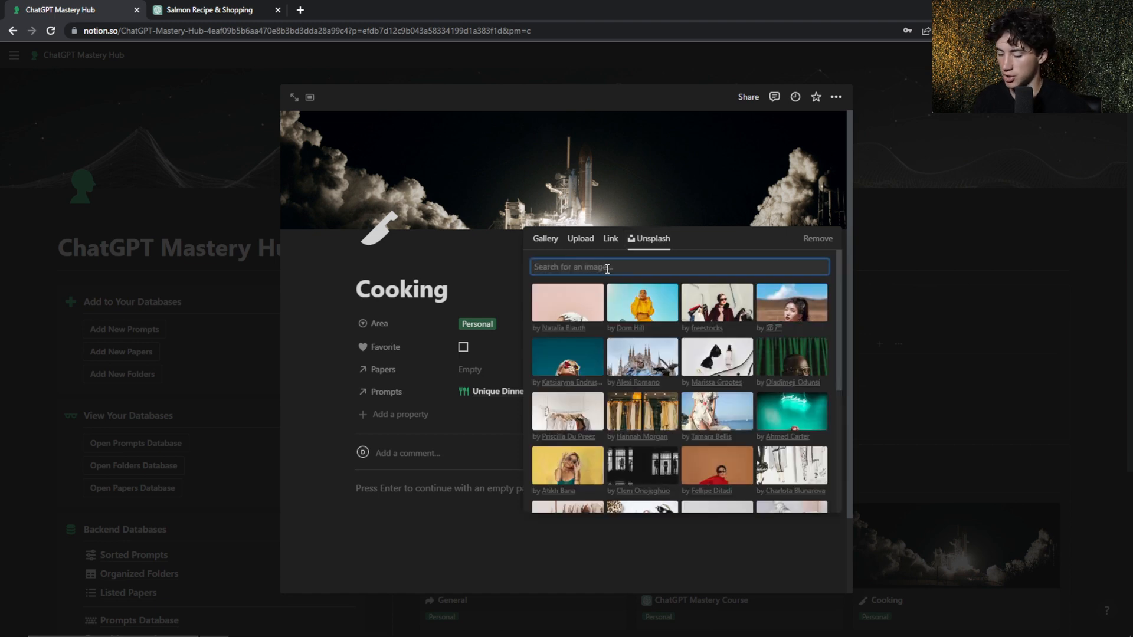
type("cooking")
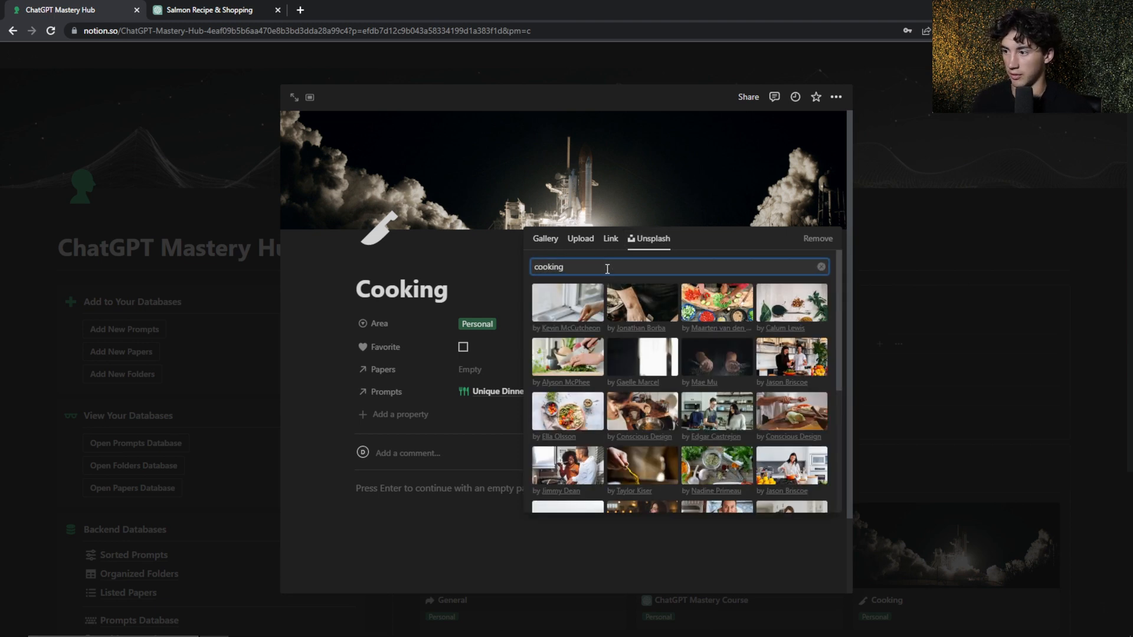
scroll(671, 328, "down", 1)
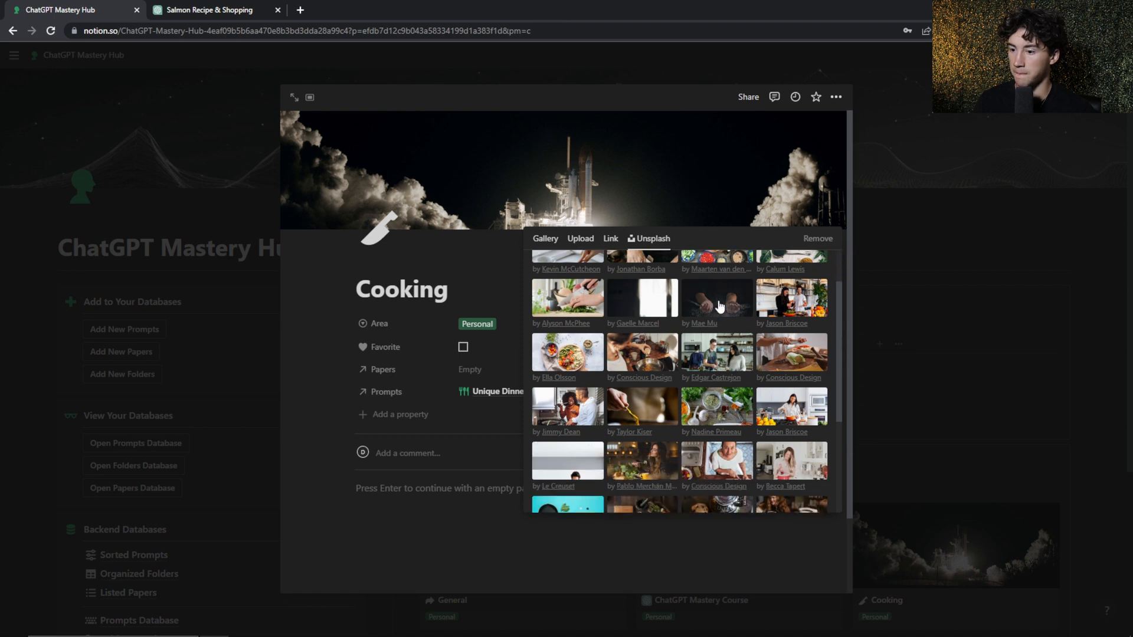
scroll(701, 361, "down", 1)
scroll(701, 361, "up", 1)
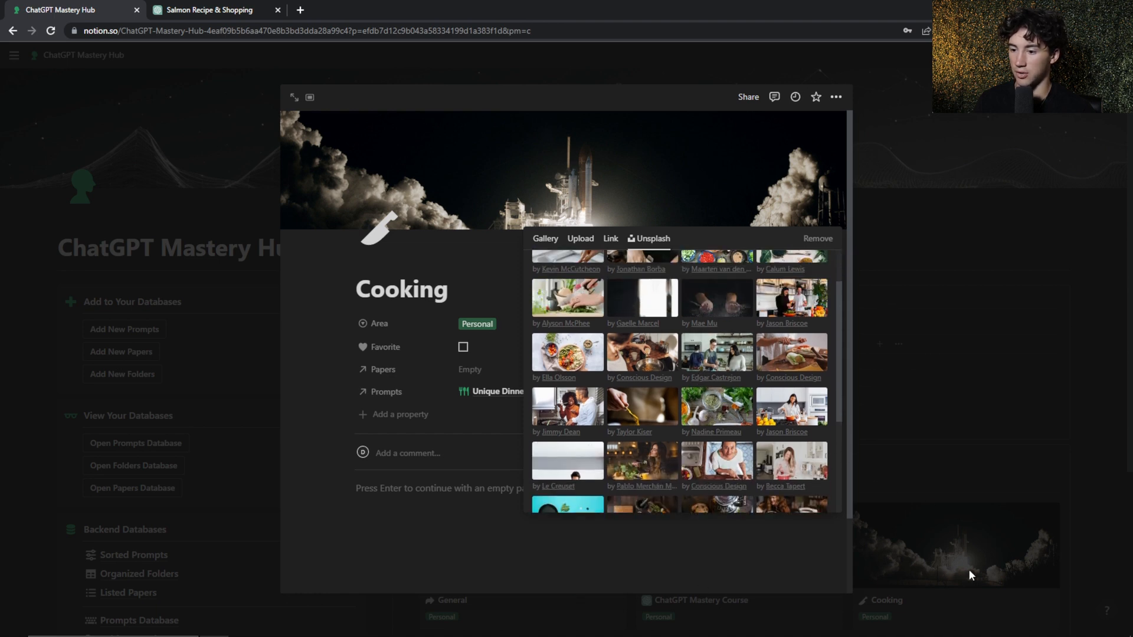
scroll(716, 364, "up", 1)
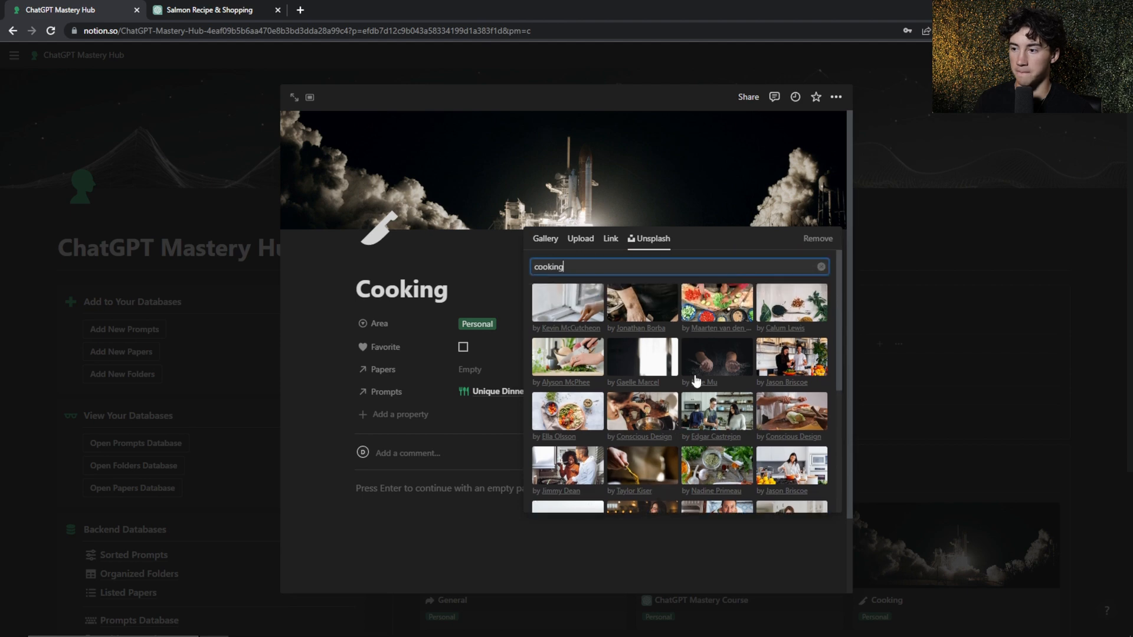
left_click(716, 364)
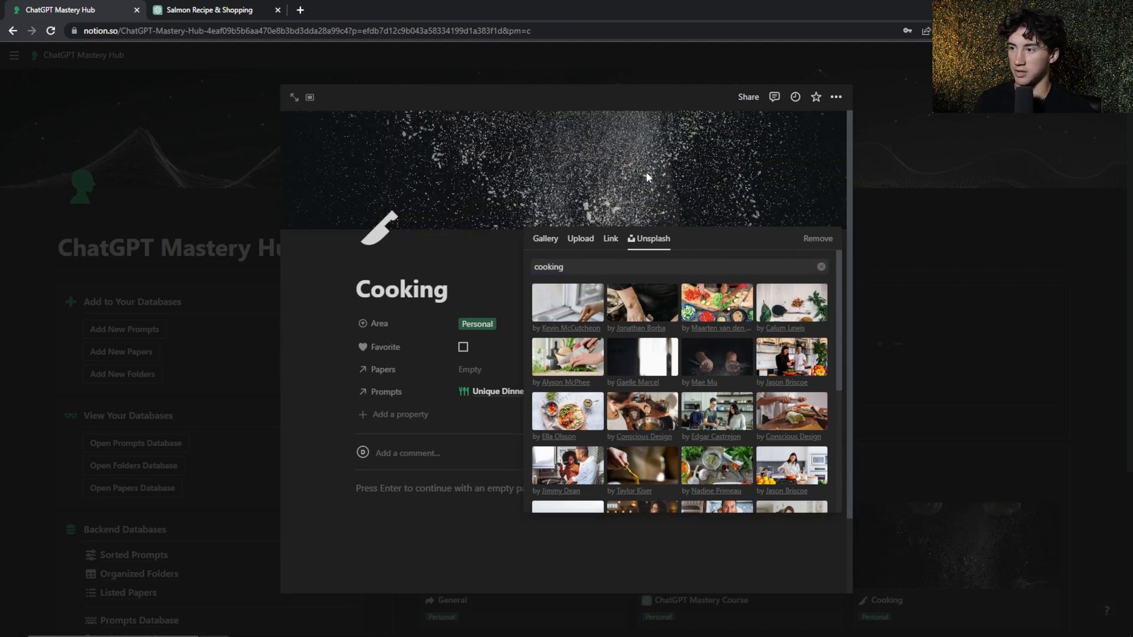
left_click(443, 253)
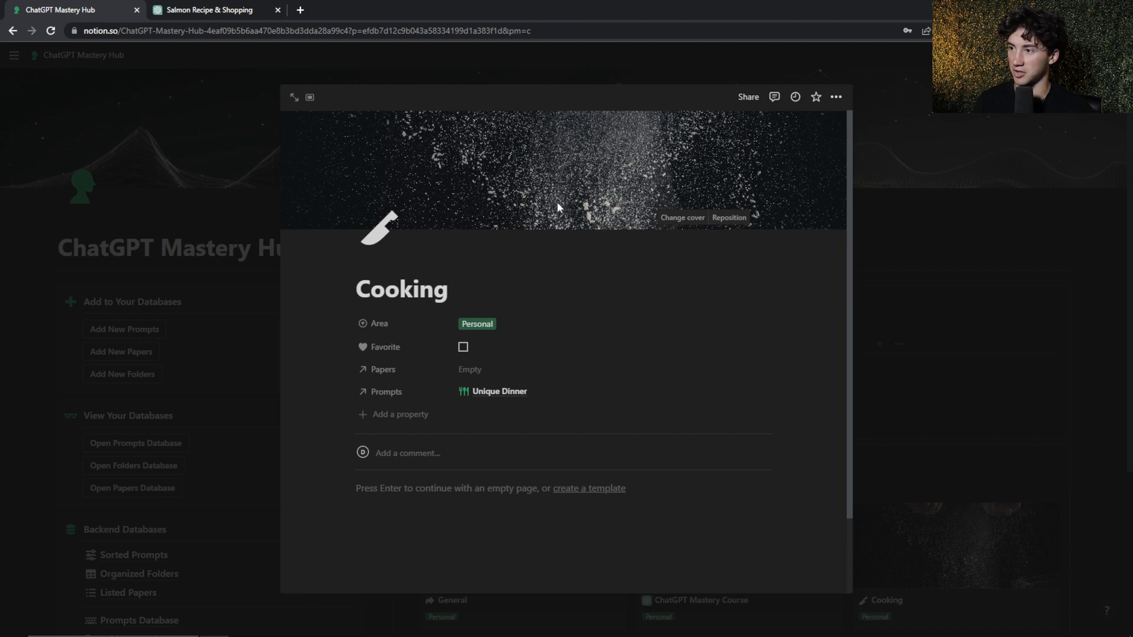
Reposition the Cooking page's cover so both flour-dusted hands are in view, and save the position
left_click(732, 219)
mouse_move(567, 153)
left_mouse_down()
mouse_move(567, 220)
mouse_move(576, 220)
mouse_move(576, 172)
left_mouse_up()
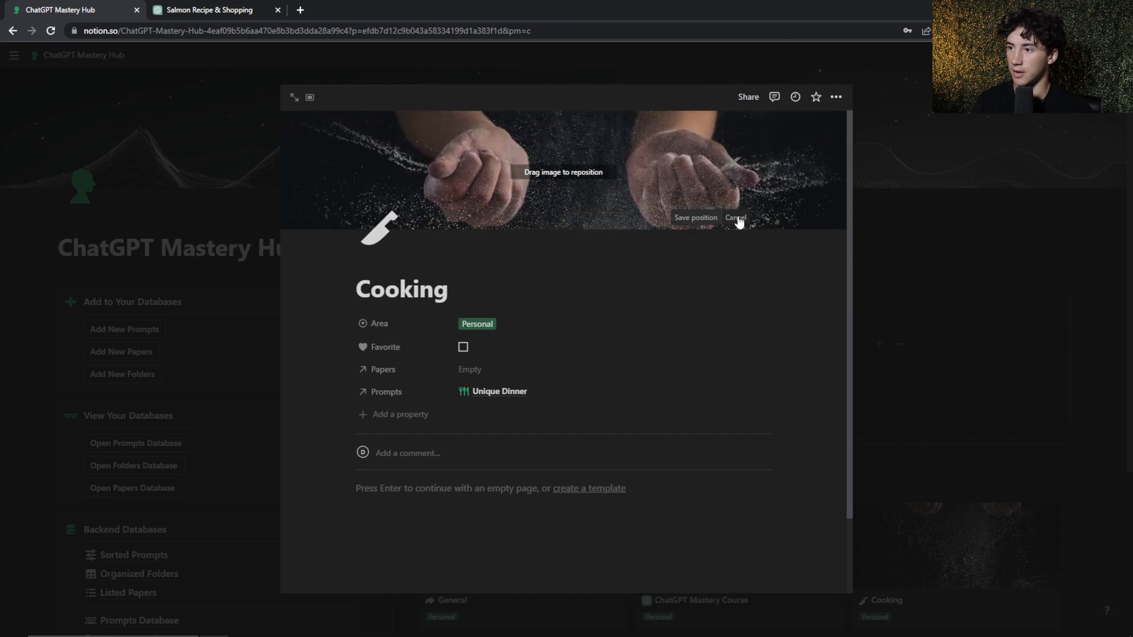
left_click_drag(568, 184, 569, 179)
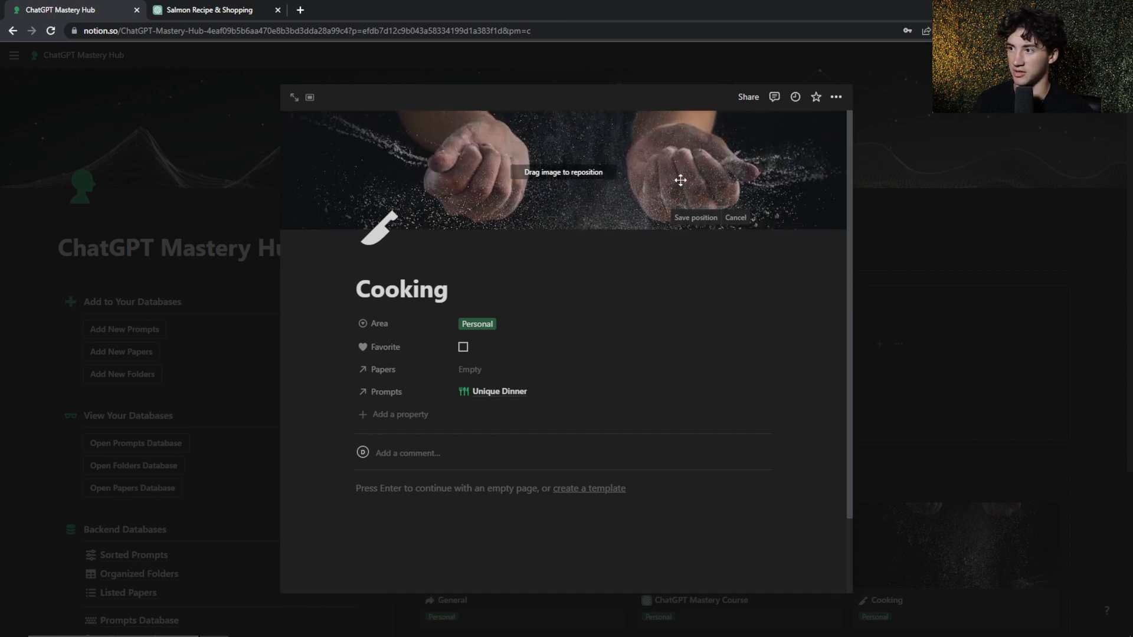
left_click(696, 219)
Look over the Cooking page, close it, and review the prompt collection and Filing Cabinet folders on the hub
scroll(607, 337, "down", 1)
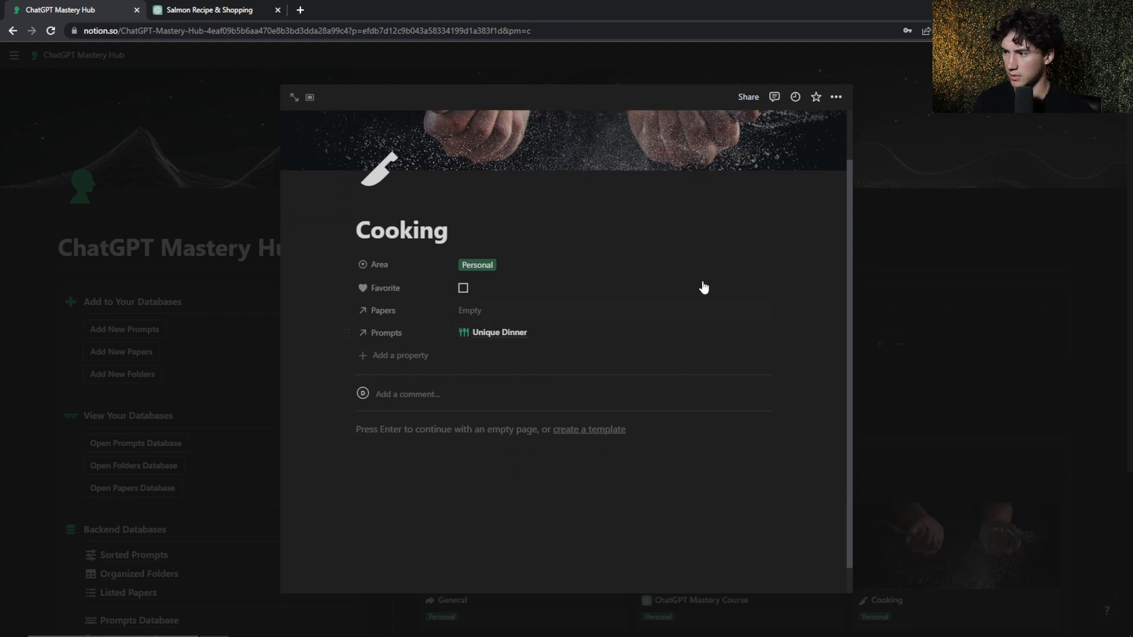
scroll(623, 365, "up", 1)
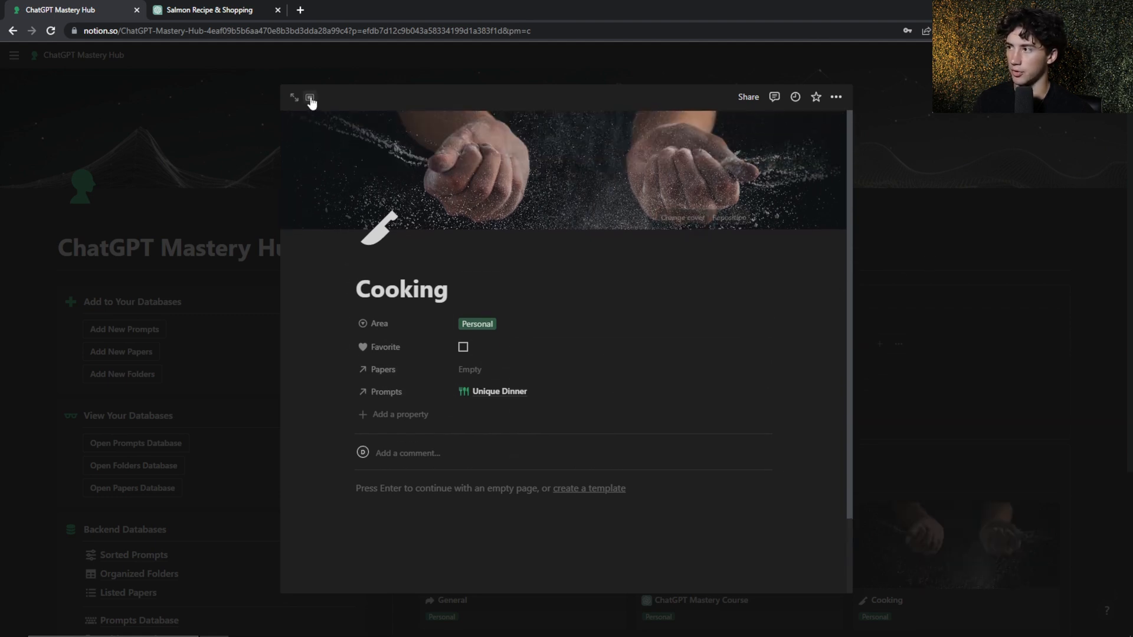
left_click(910, 235)
scroll(890, 238, "down", 3)
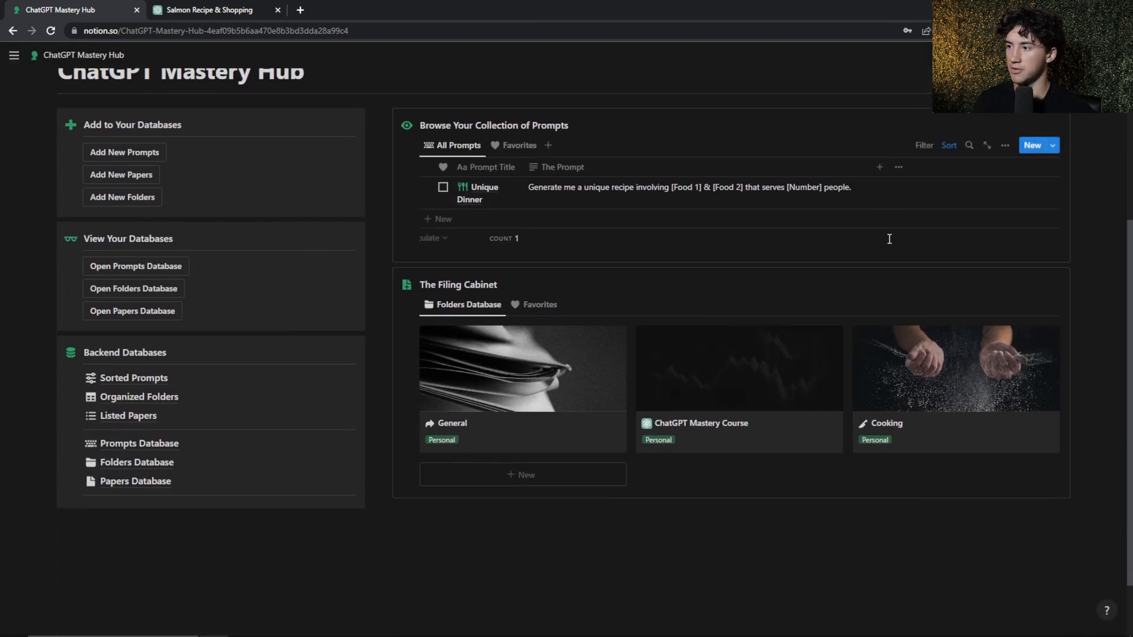
scroll(890, 239, "up", 1)
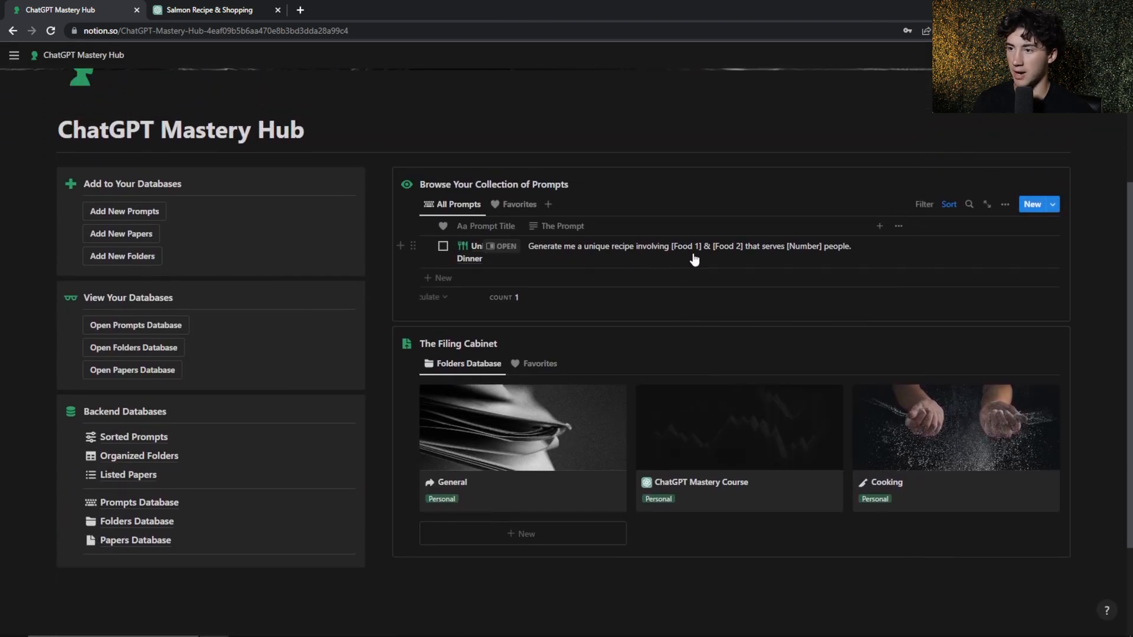
scroll(926, 349, "down", 1)
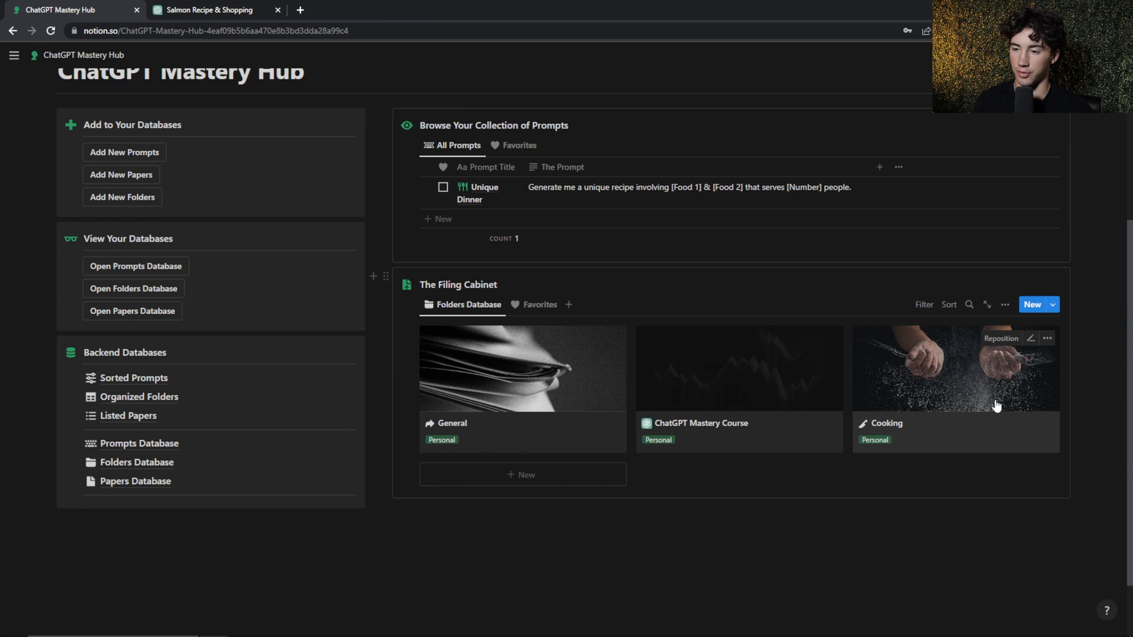
scroll(549, 254, "up", 1)
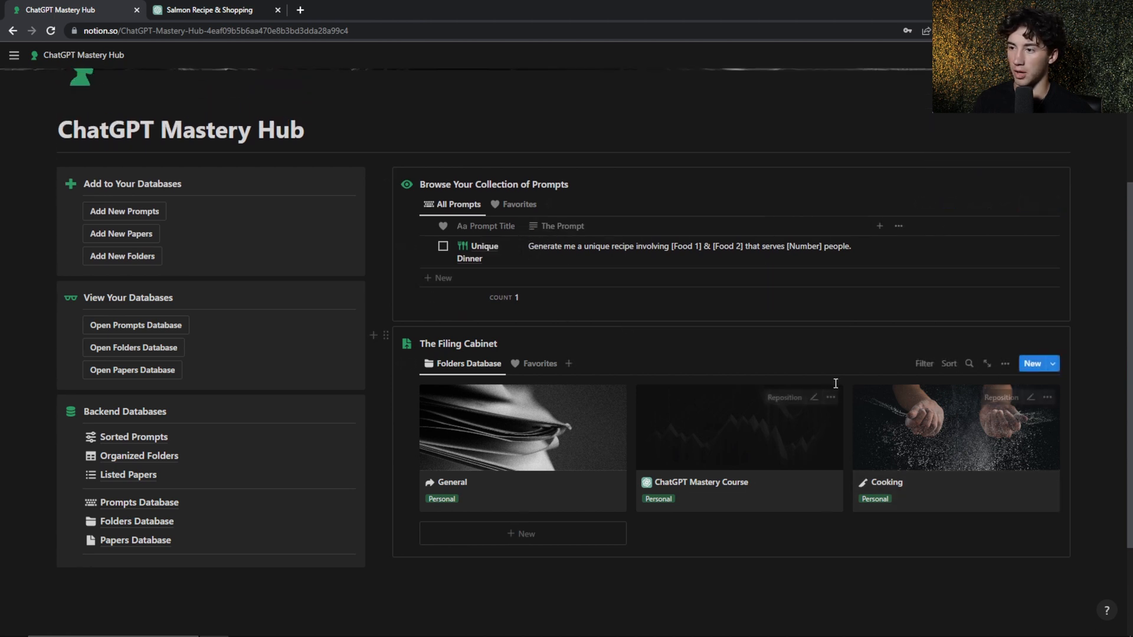
scroll(835, 384, "up", 1)
Mark the Unique Dinner prompt as a favorite and show the Favorites view of the prompt collection
left_click(444, 307)
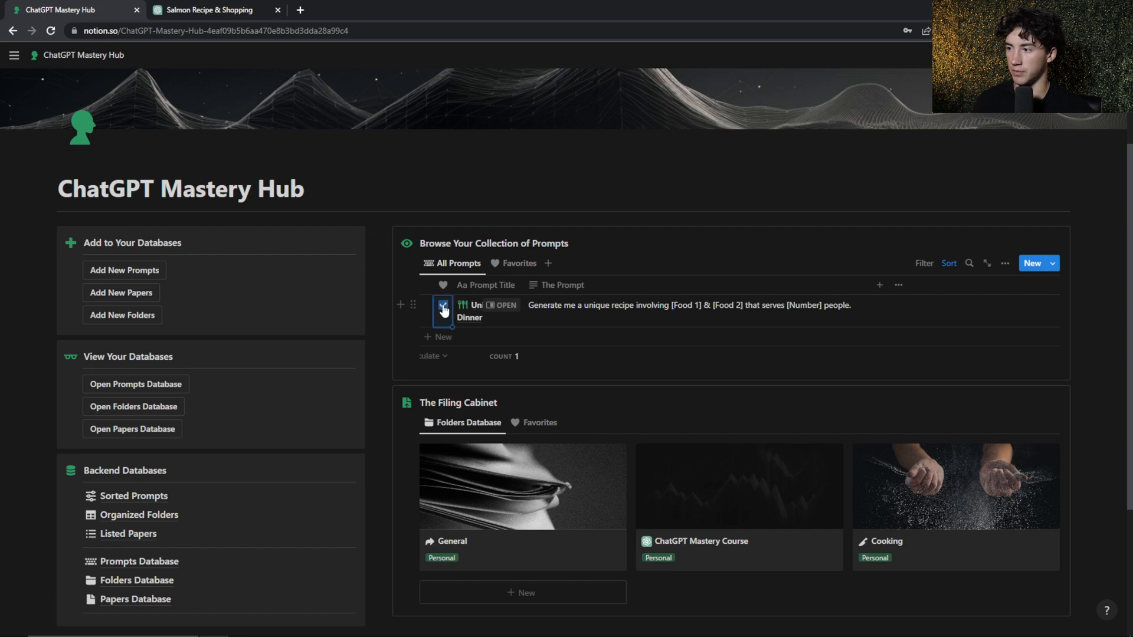
left_click(512, 264)
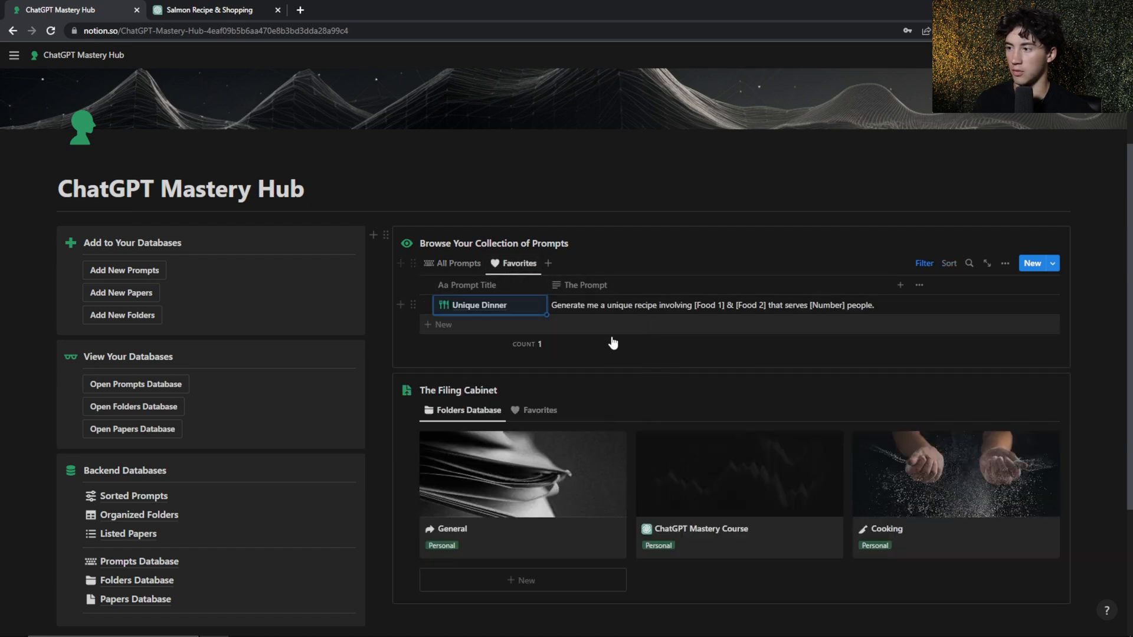
scroll(687, 262, "down", 1)
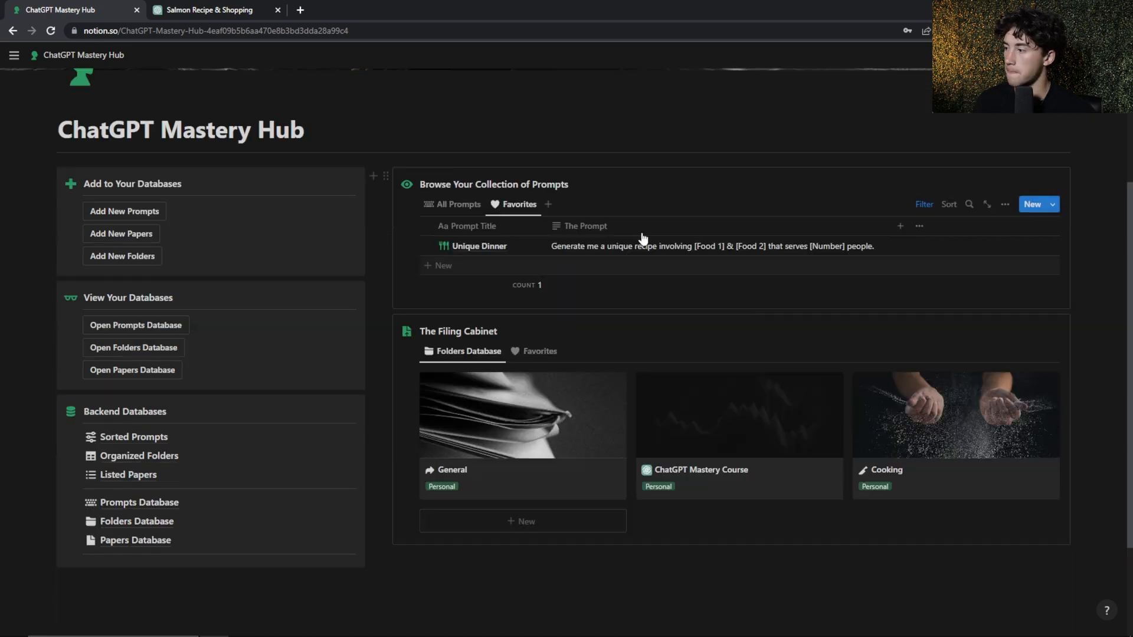
Open the Prompts Database from the hub and switch it to the Sorted Prompts view
left_click(143, 327)
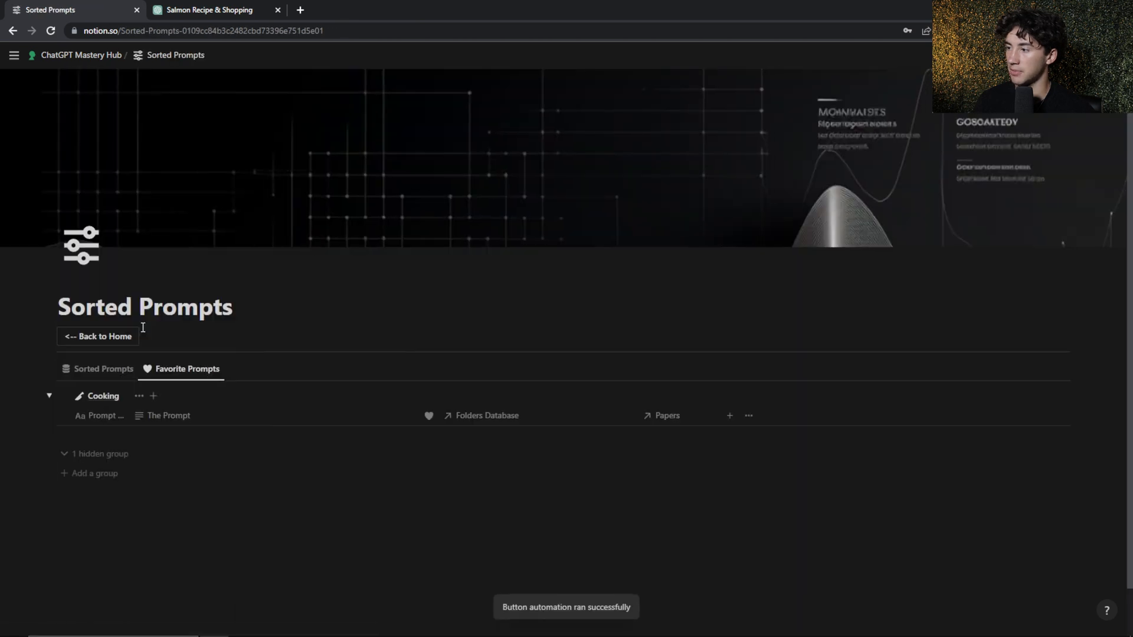
left_click(48, 397)
left_click(100, 370)
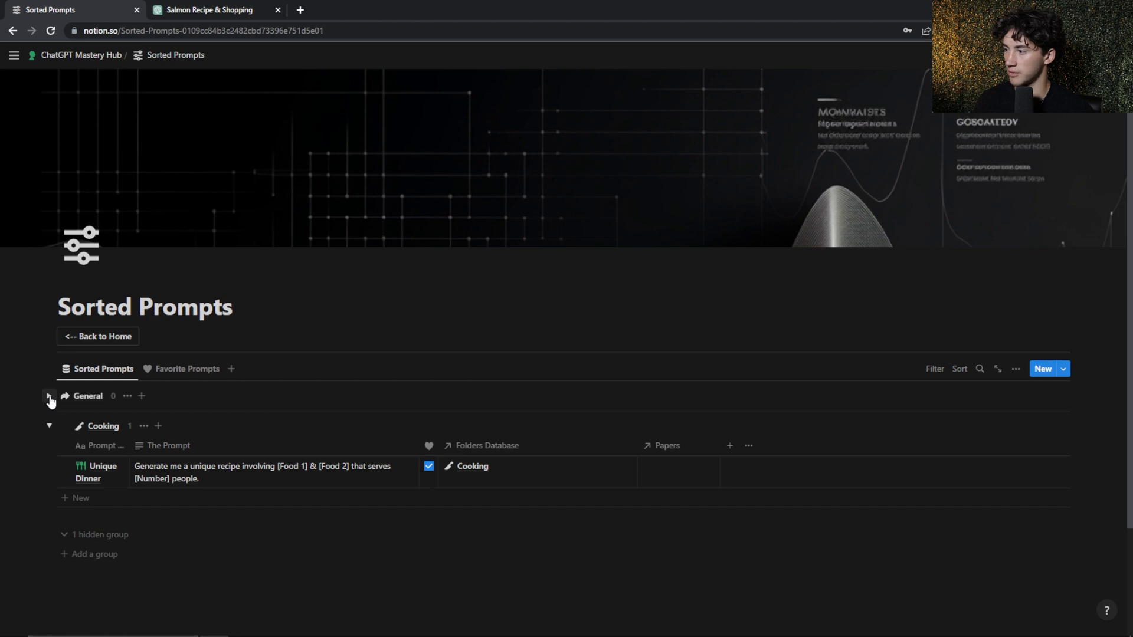
Collapse the Cooking group and expand the General group in Sorted Prompts to inspect them, and return to the hub home page
left_click(48, 427)
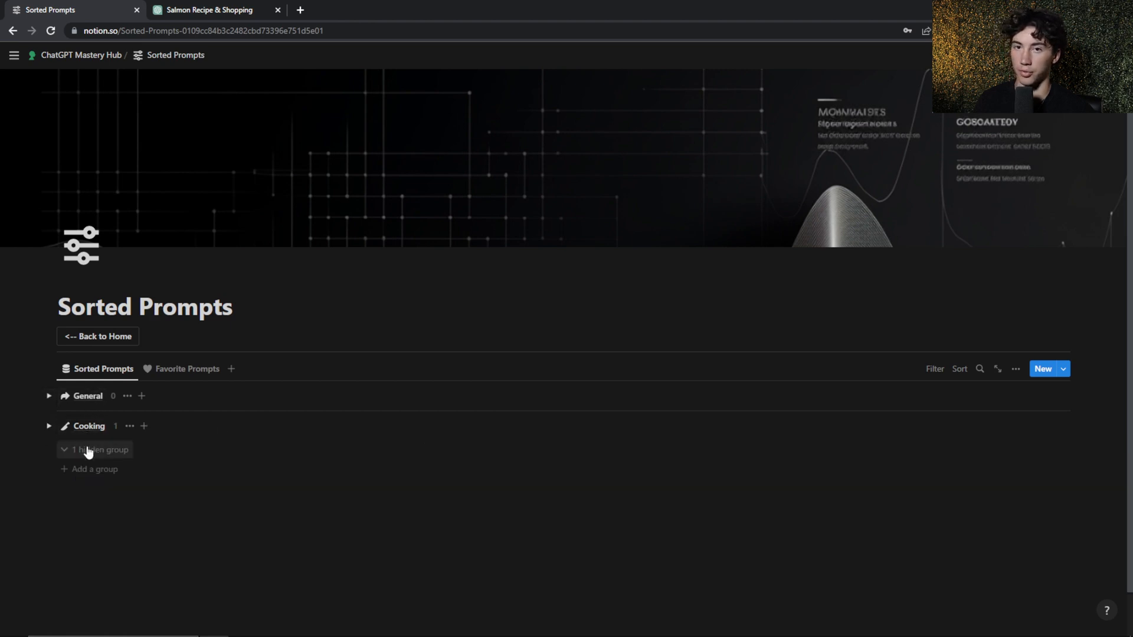
left_click(49, 427)
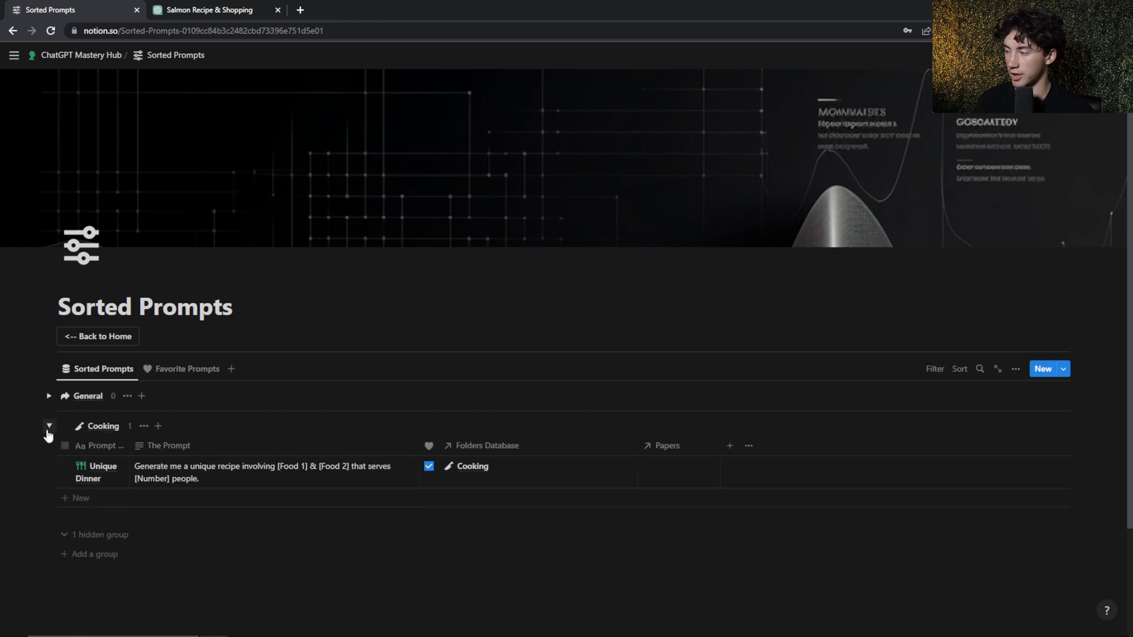
left_click(48, 428)
left_click(49, 397)
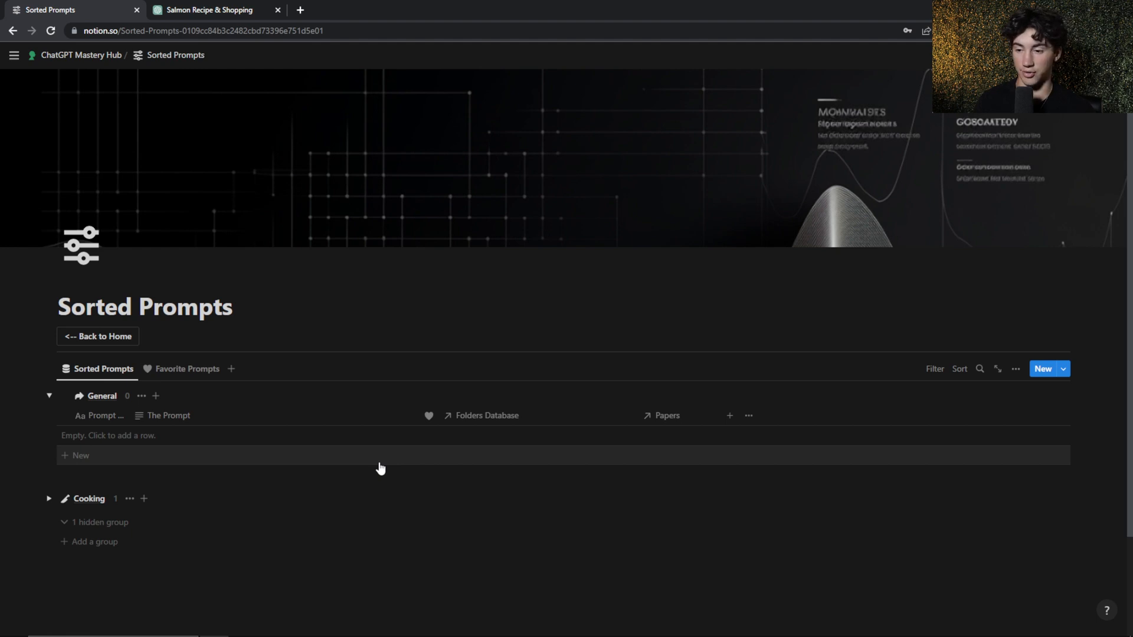
left_click(97, 341)
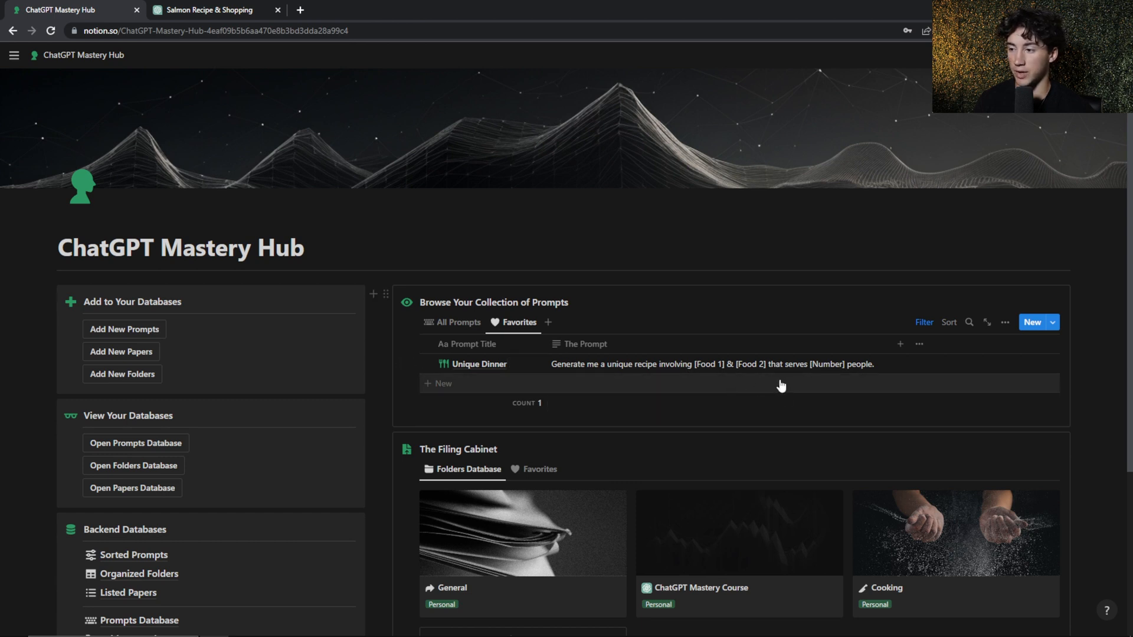
Copy the full text of the favorite Unique Dinner prompt from its page, and close the page
double_click(717, 365)
left_click(810, 371)
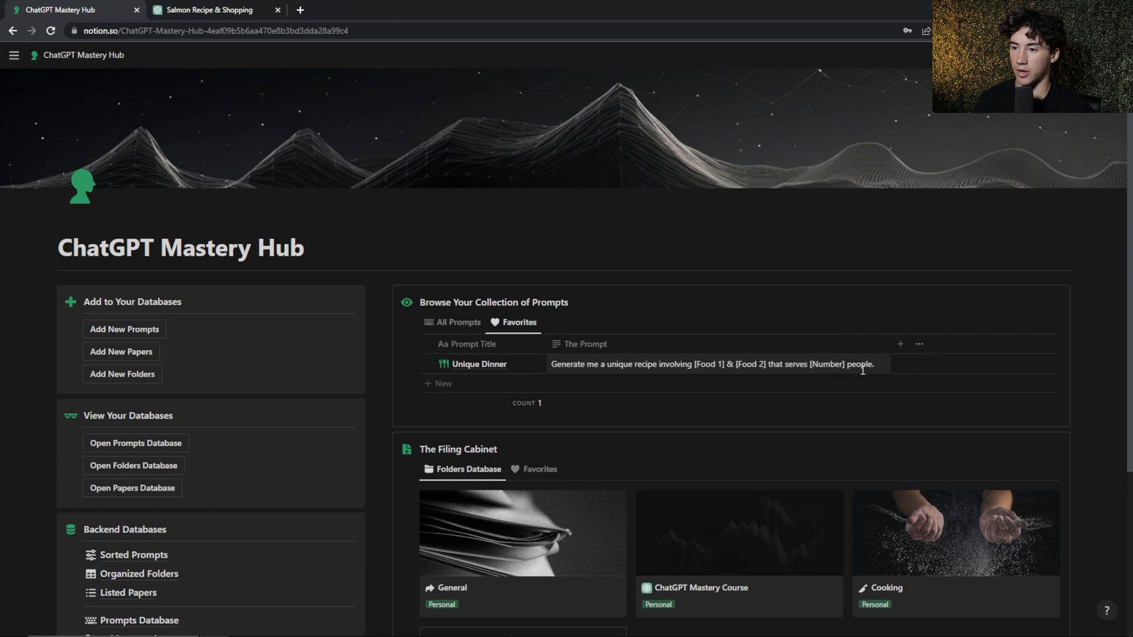
left_click_drag(890, 370, 566, 361)
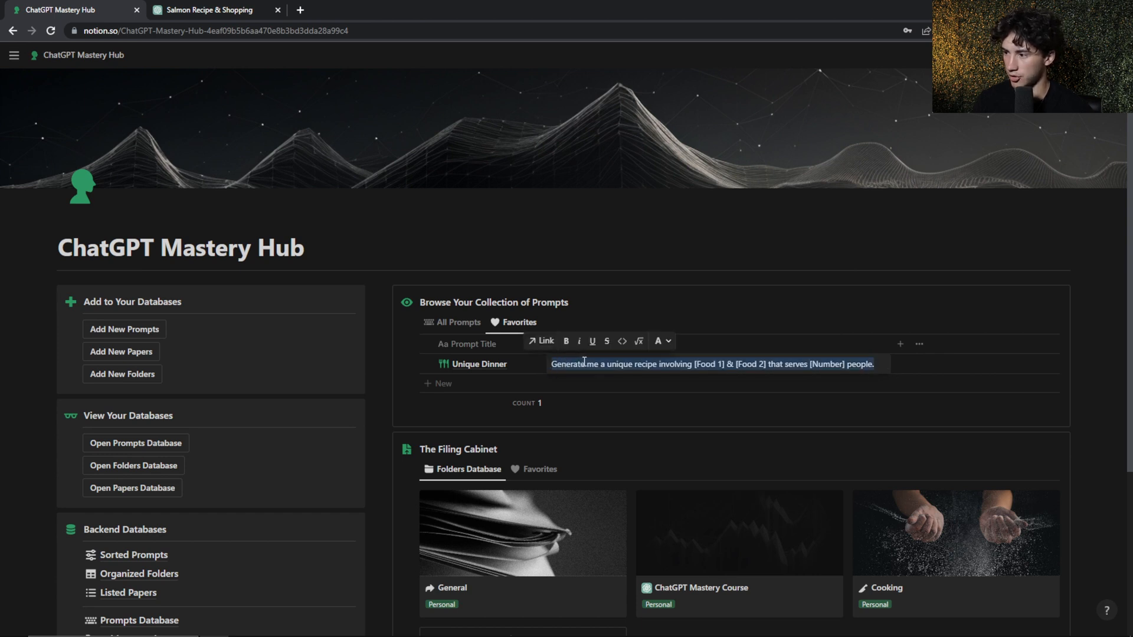
key("Escape")
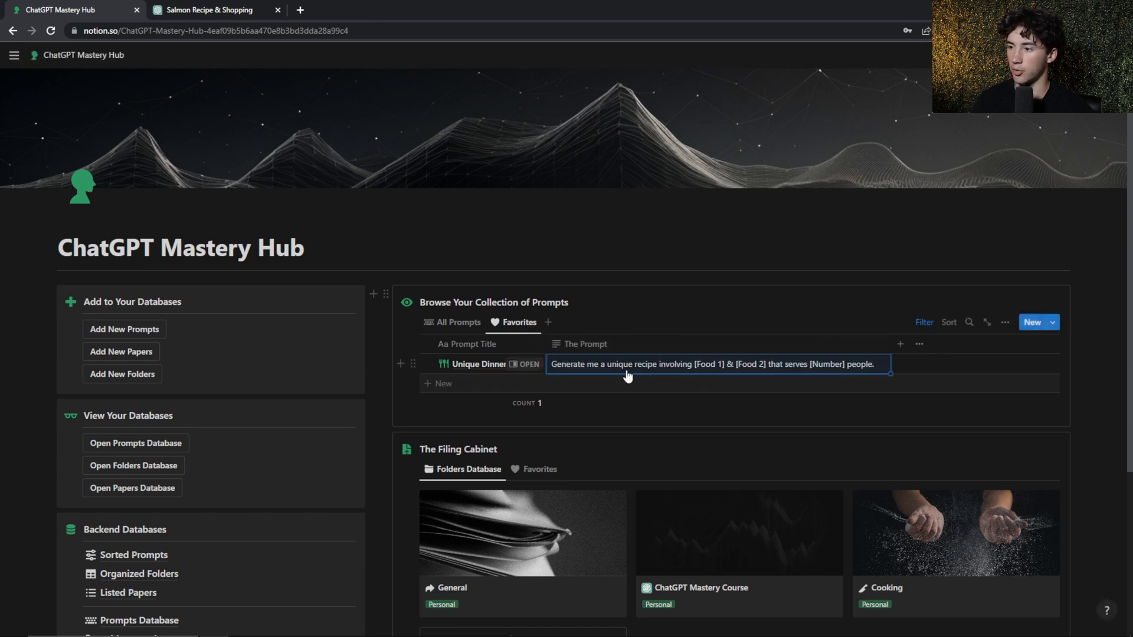
left_click(528, 371)
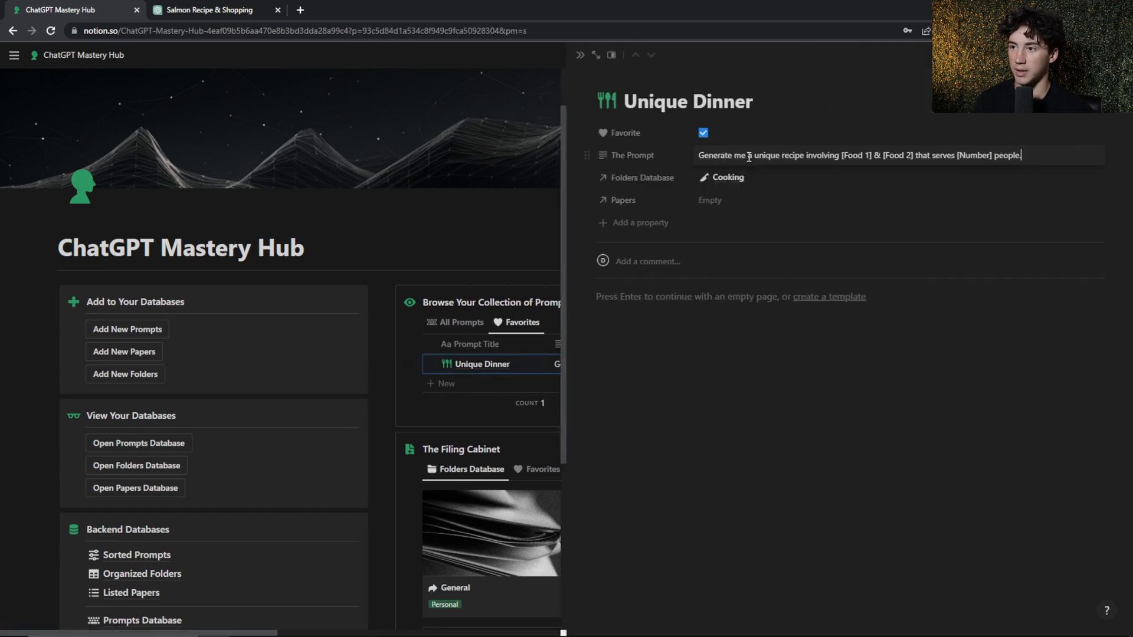
left_click_drag(1029, 158, 698, 157)
key("ctrl+c")
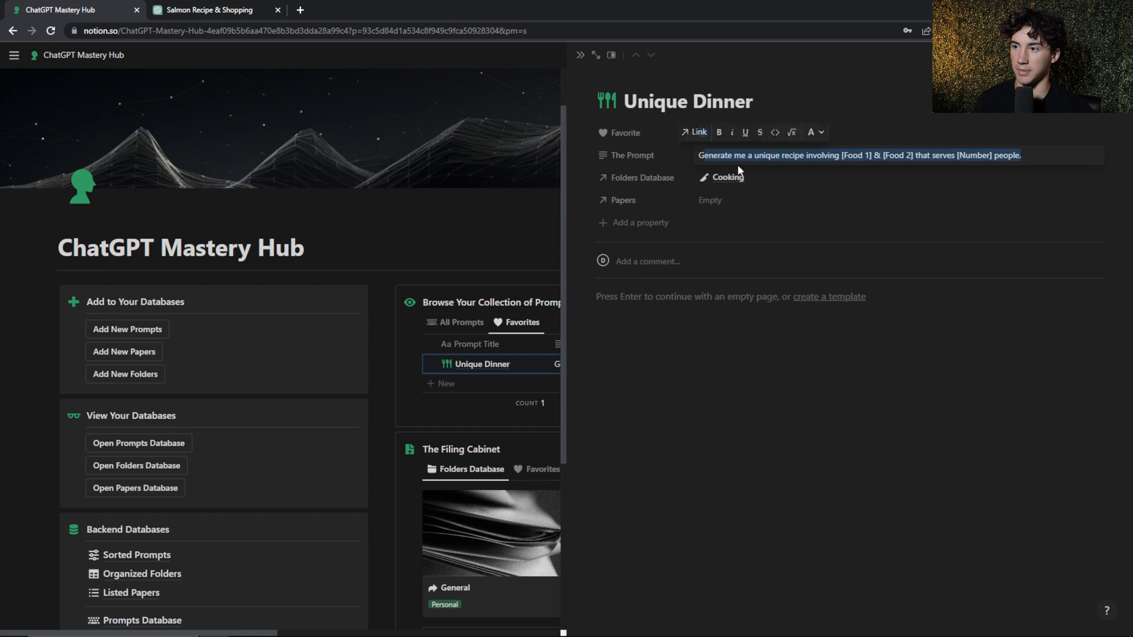
left_click(892, 217)
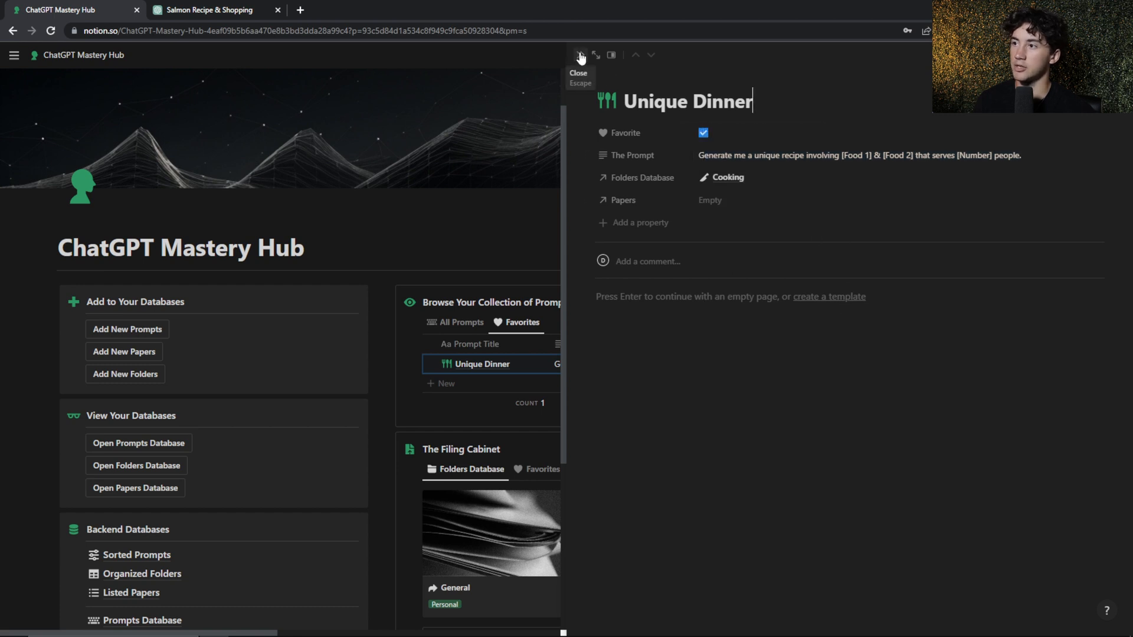
left_click(580, 59)
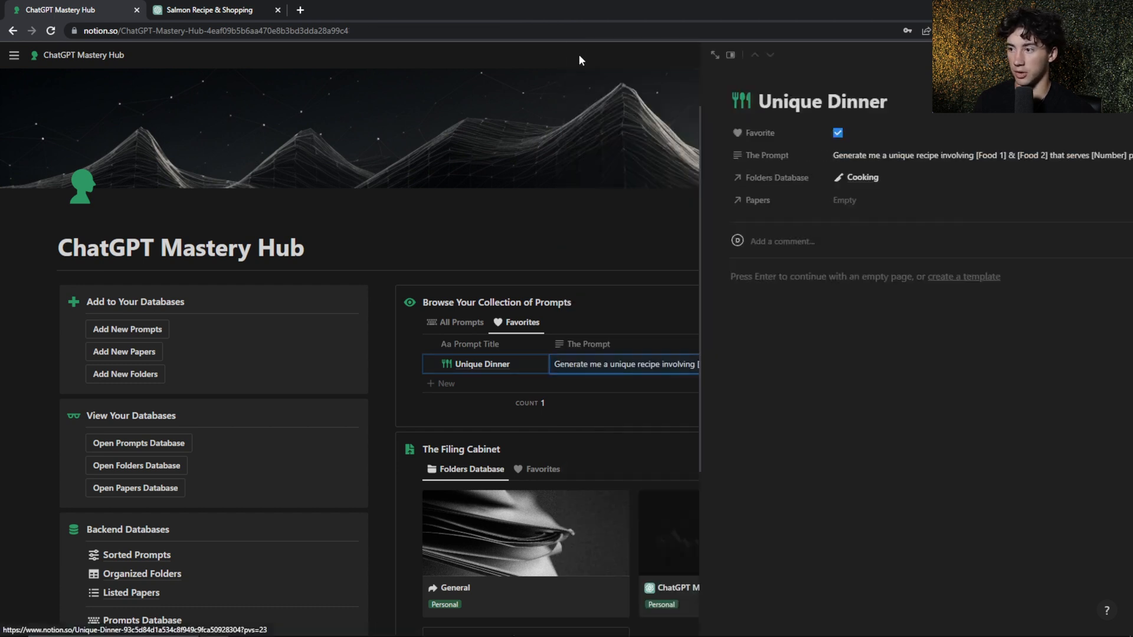
Switch to ChatGPT, start a new chat with the GPT-4 model, and hide the chat history
left_click(231, 8)
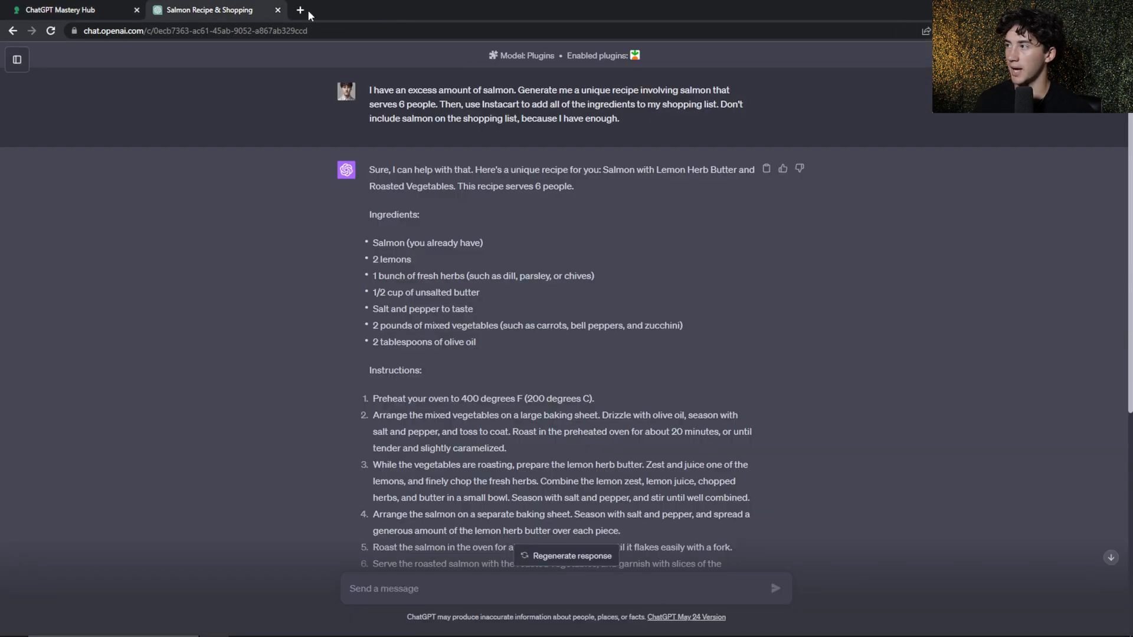
left_click(17, 59)
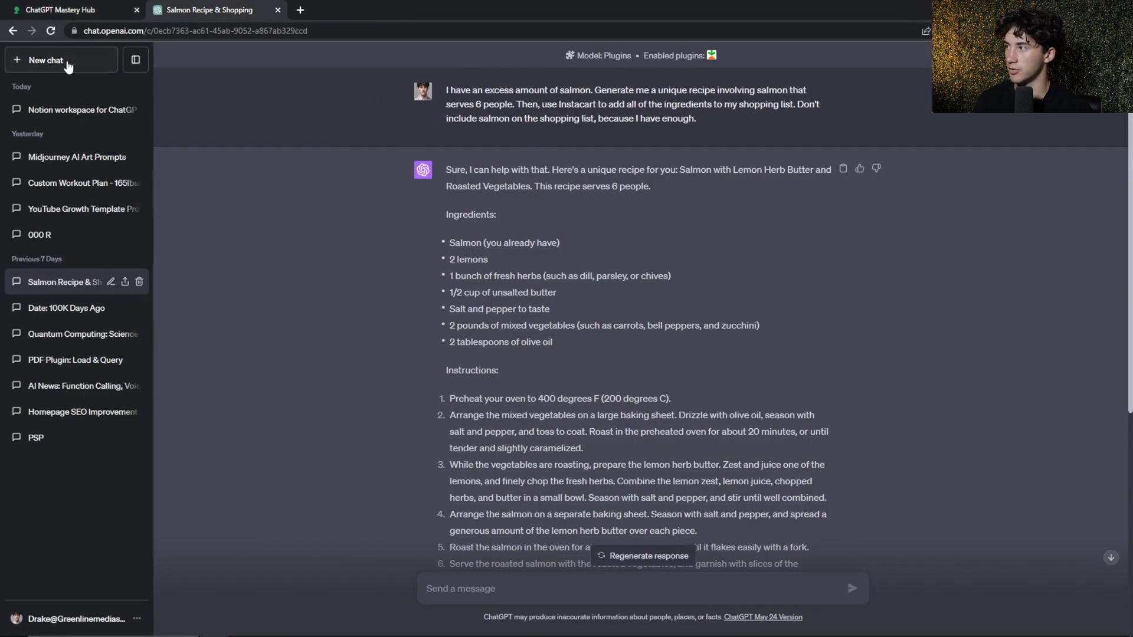
left_click(88, 66)
left_click(137, 62)
left_click(626, 71)
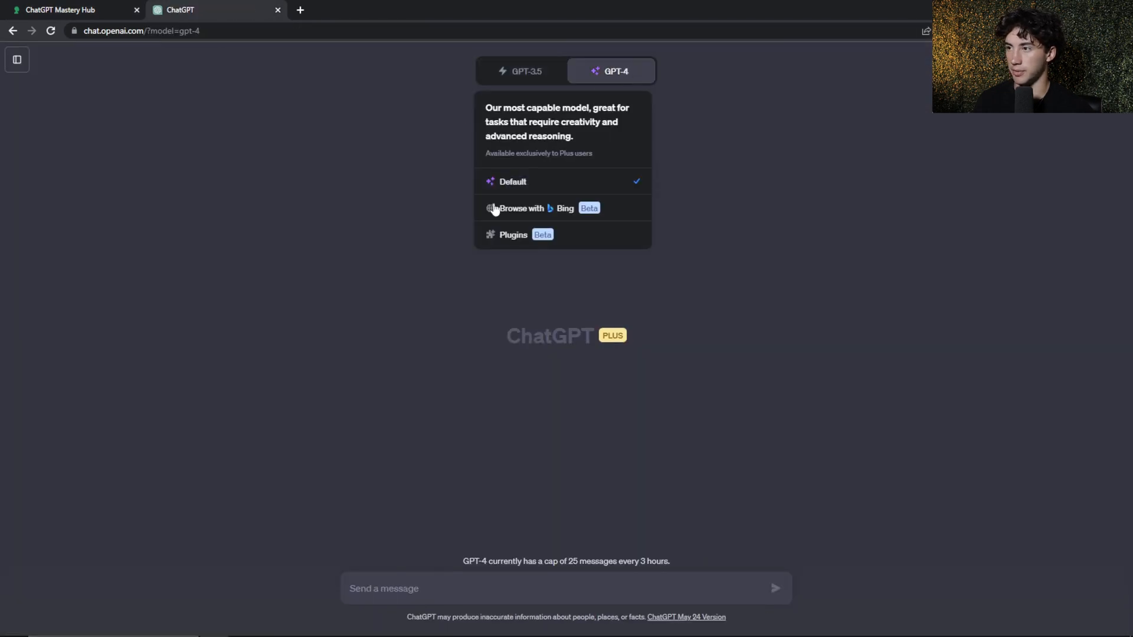
Paste the copied recipe prompt, replace its placeholders with Chicken, Pasta and 5, and send the message
left_click(425, 586)
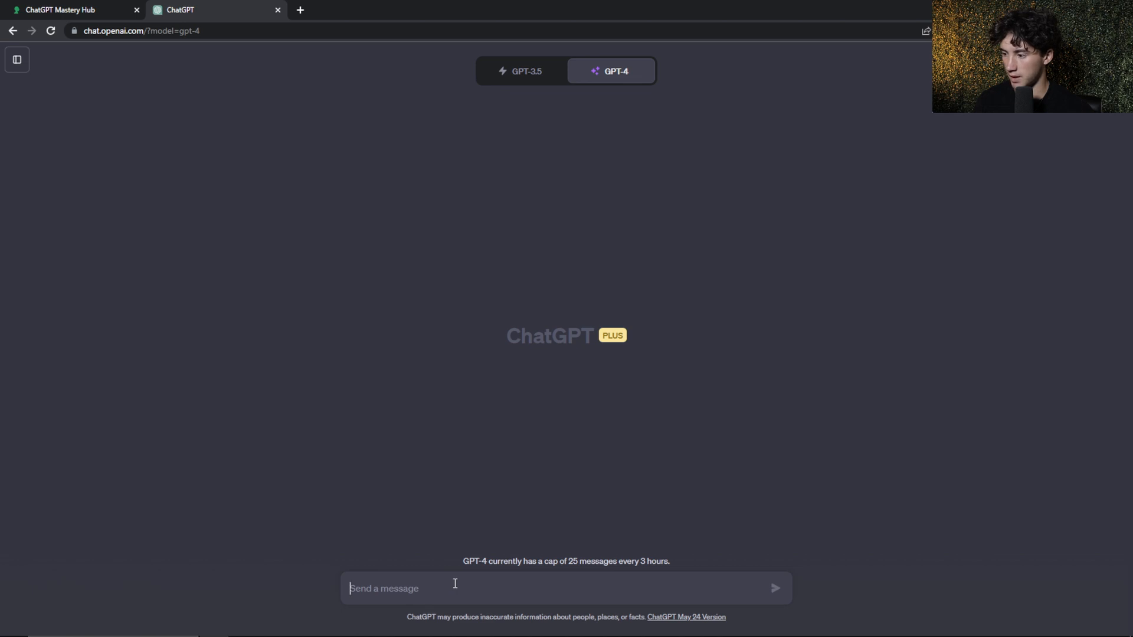
key("ctrl+v")
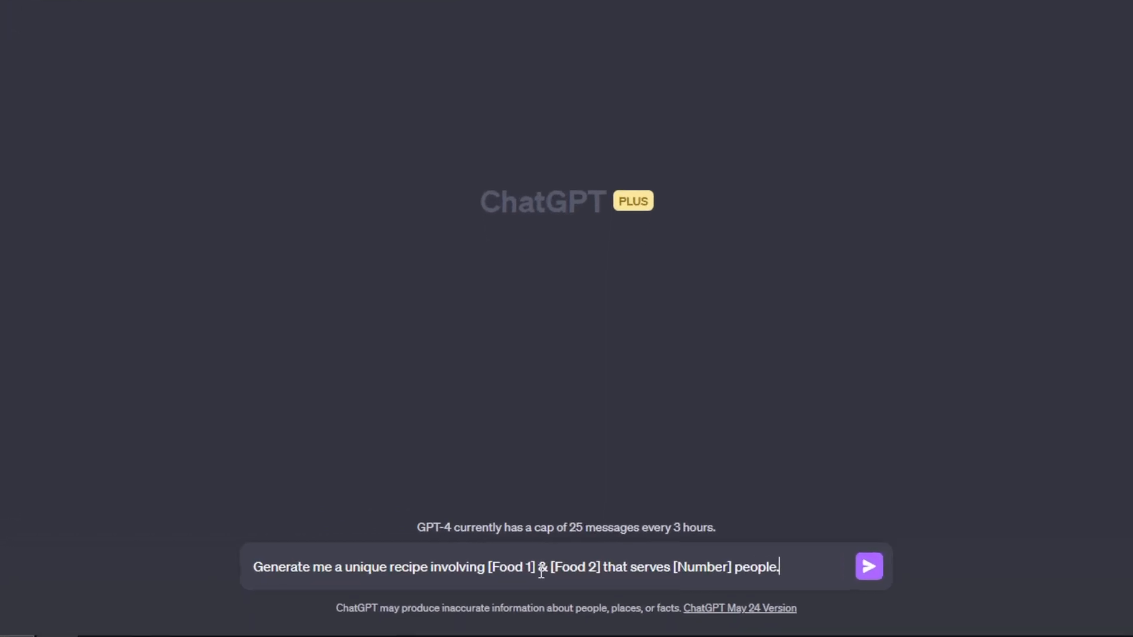
left_click_drag(546, 589, 515, 591)
type("Chicken")
left_click_drag(603, 565, 554, 570)
type("Pasta")
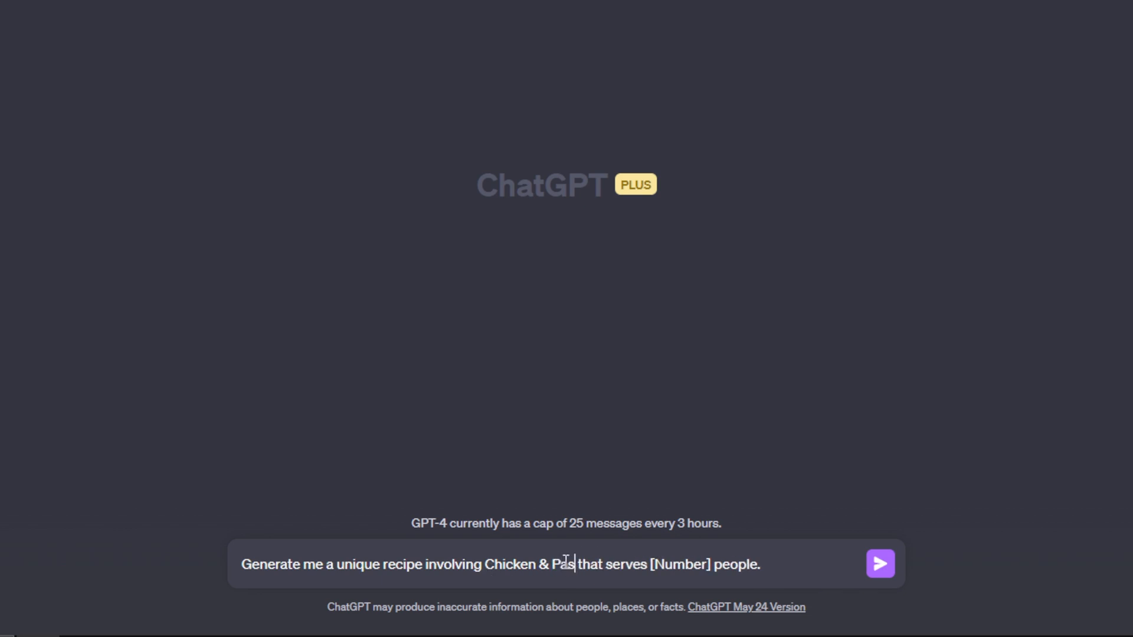
left_click_drag(724, 565, 666, 570)
type("5")
left_click(792, 565)
left_click(881, 565)
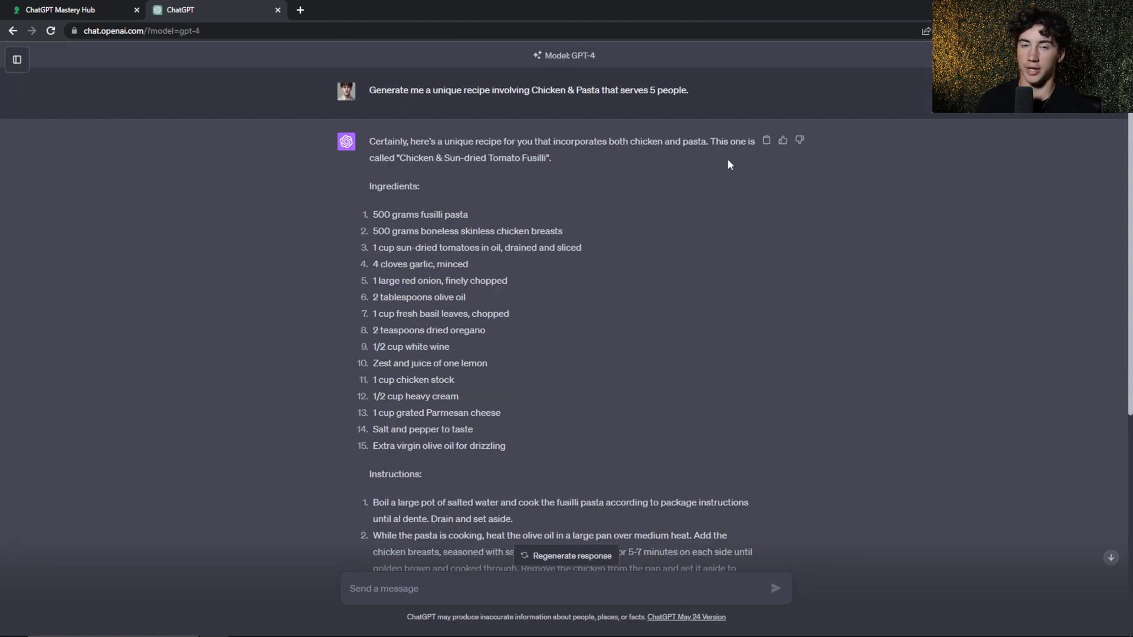
Review the generated recipe's name, ingredients and instructions, and check the chat history list
left_click_drag(401, 161, 541, 162)
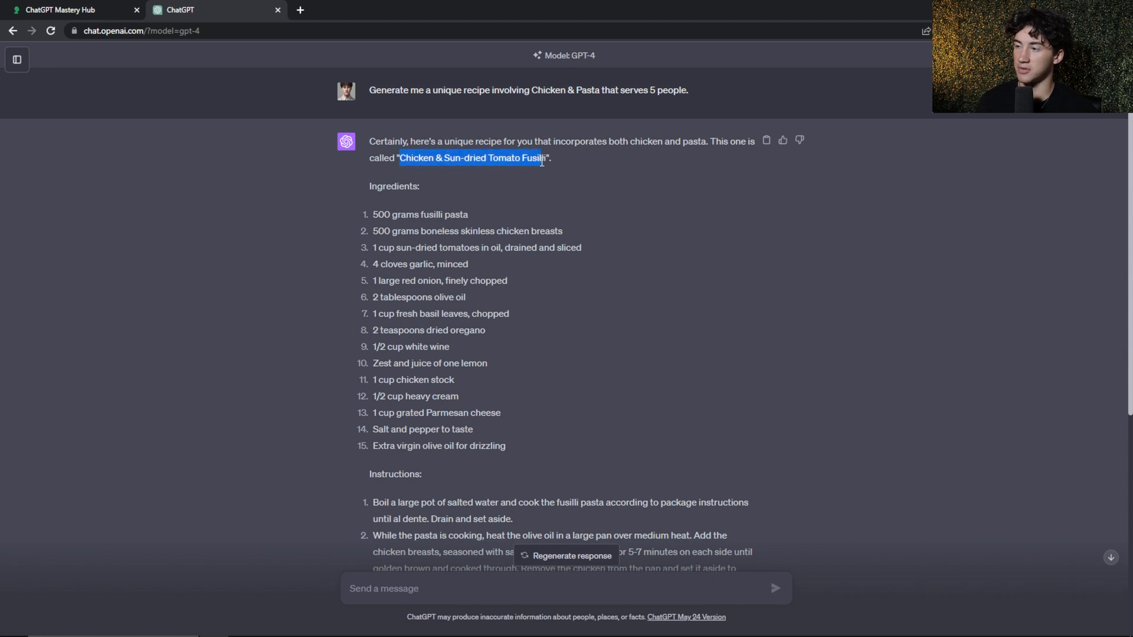
left_click(558, 165)
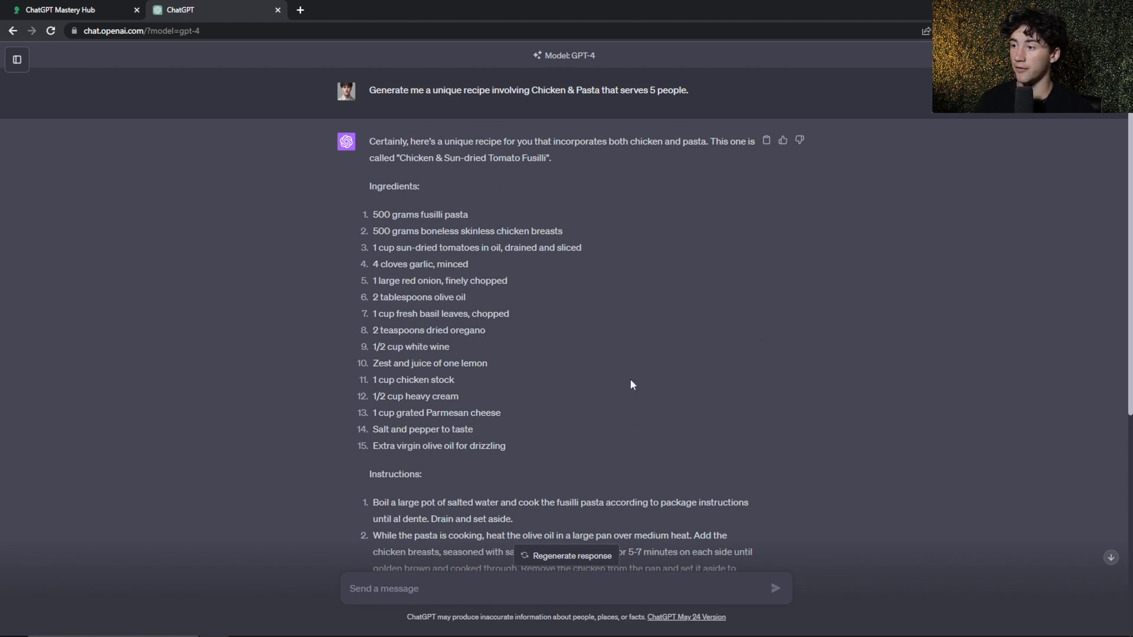
scroll(630, 419, "down", 6)
scroll(562, 185, "up", 6)
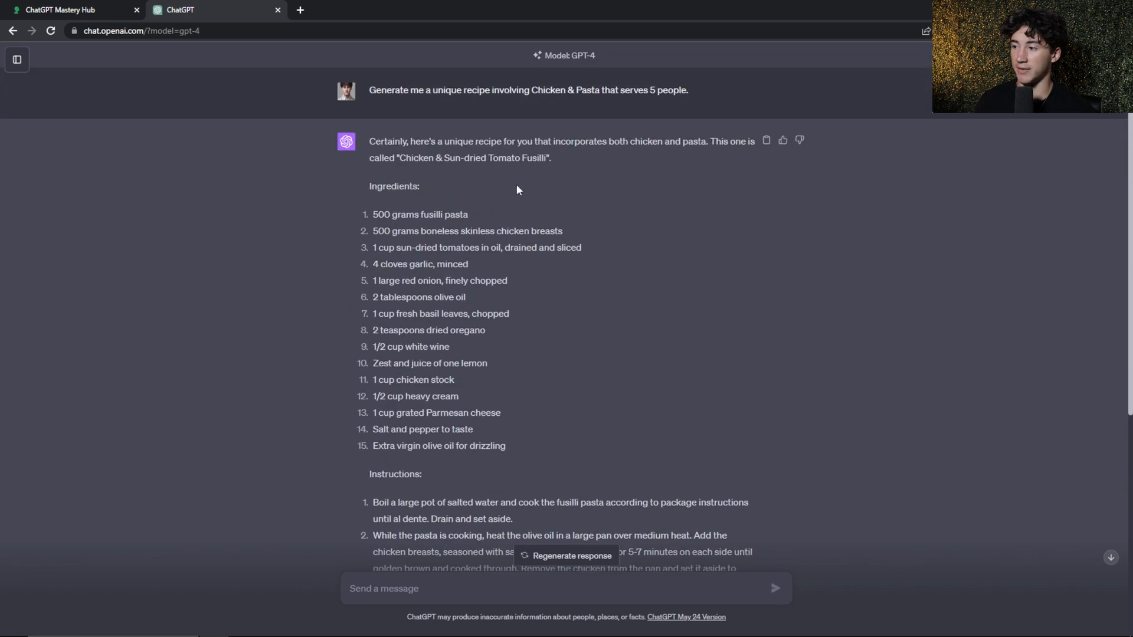
left_click(17, 59)
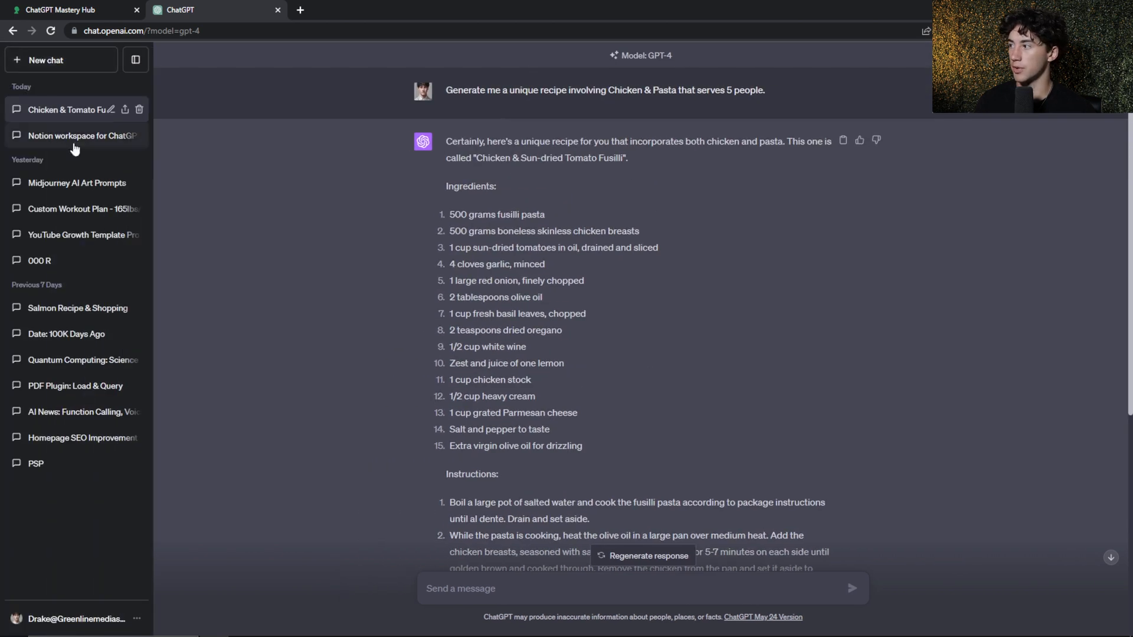
left_click(136, 60)
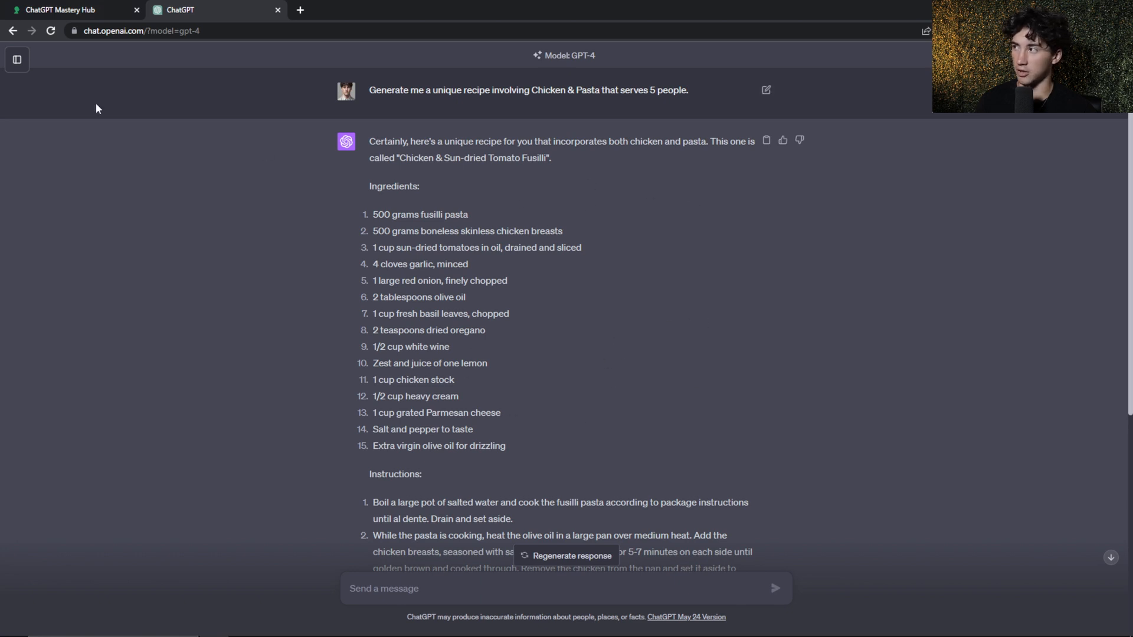
Switch back to the Notion ChatGPT Mastery Hub and add a new paper to the database
left_click(81, 7)
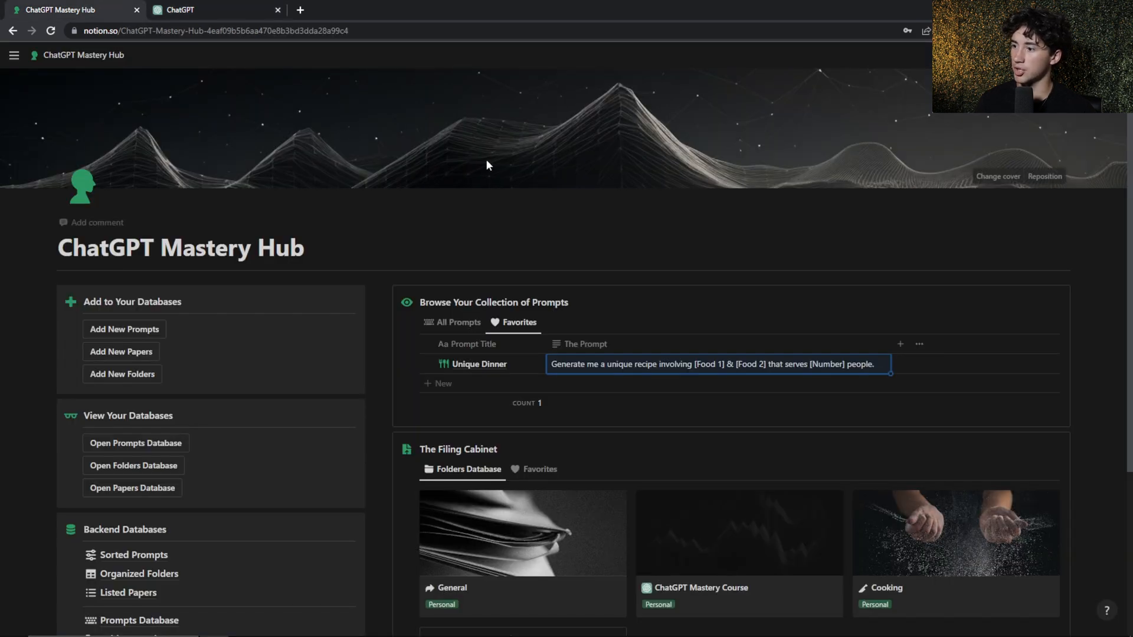
left_click(455, 235)
scroll(437, 244, "down", 2)
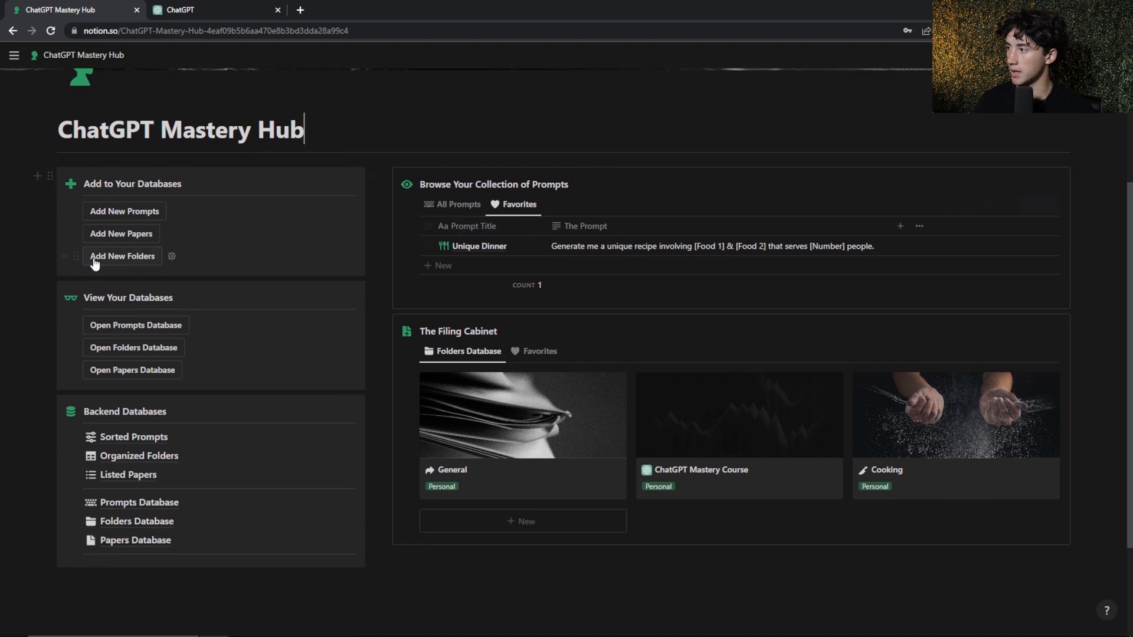
left_click(116, 236)
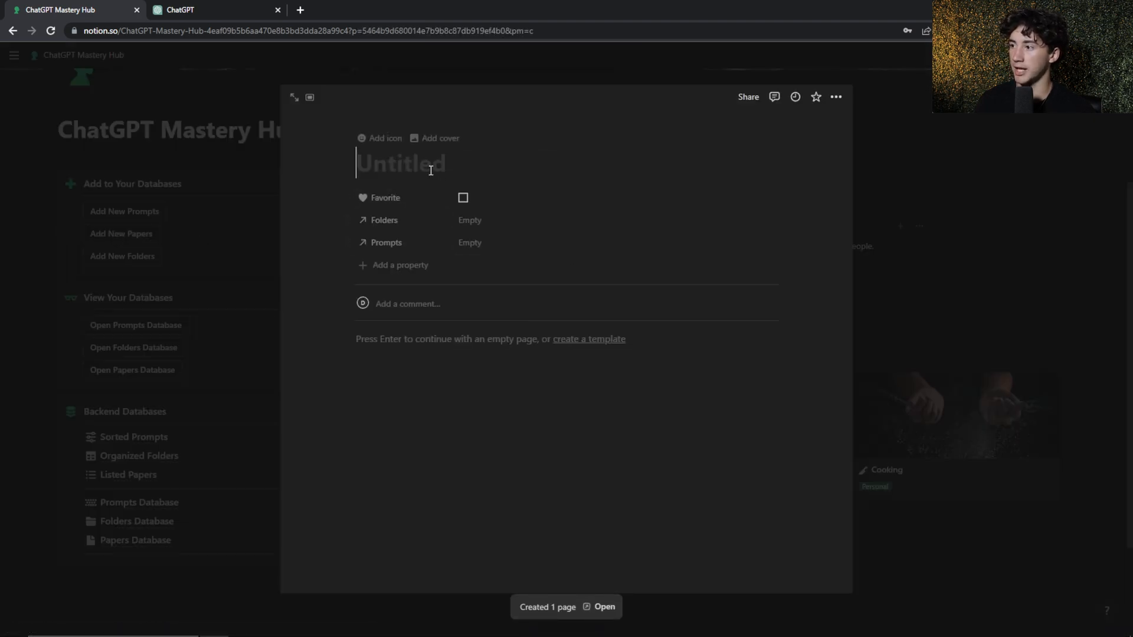
Copy the recipe name from the ChatGPT response and title the new paper "Chicken & Sun-dried Tomato Fusilli"
left_click(211, 7)
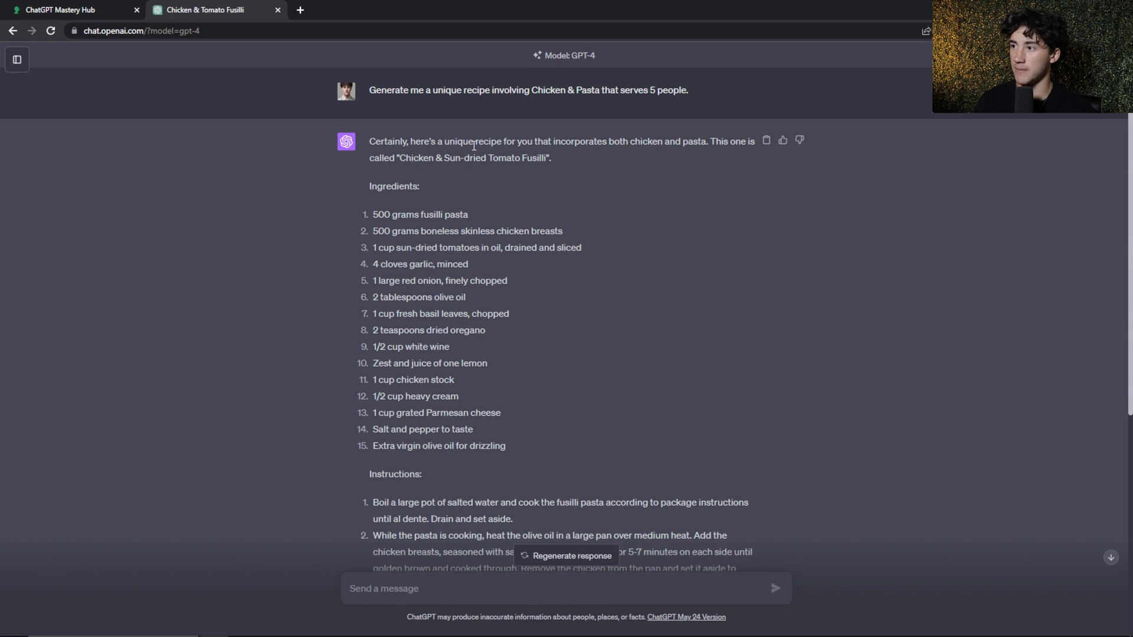
mouse_move(546, 159)
left_mouse_down()
mouse_move(403, 160)
mouse_move(539, 157)
left_mouse_up()
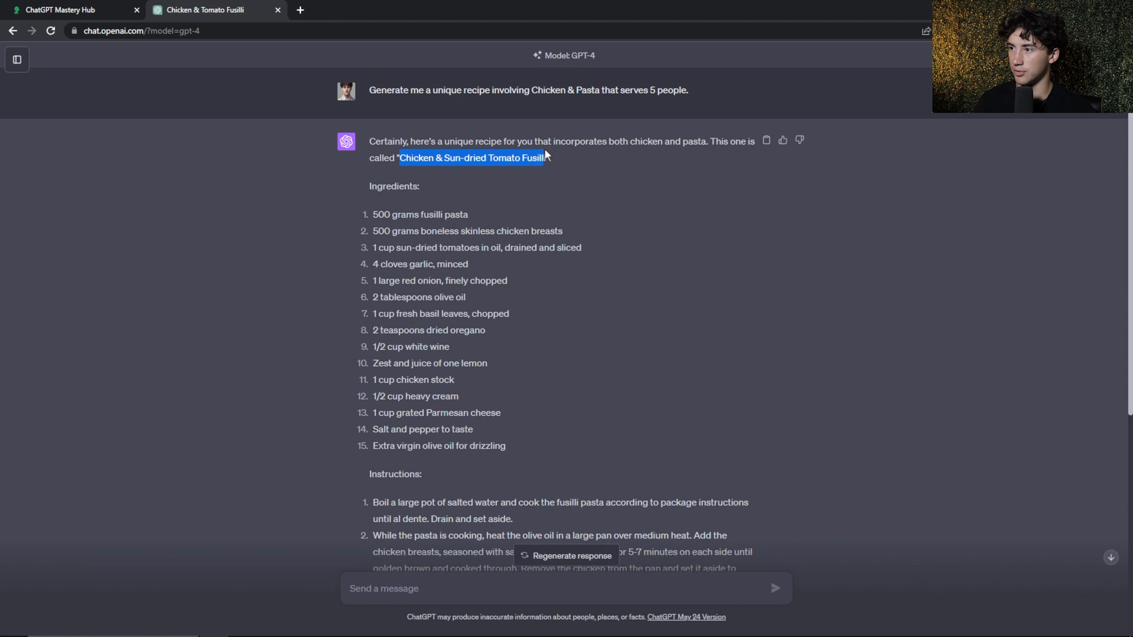
left_click(77, 10)
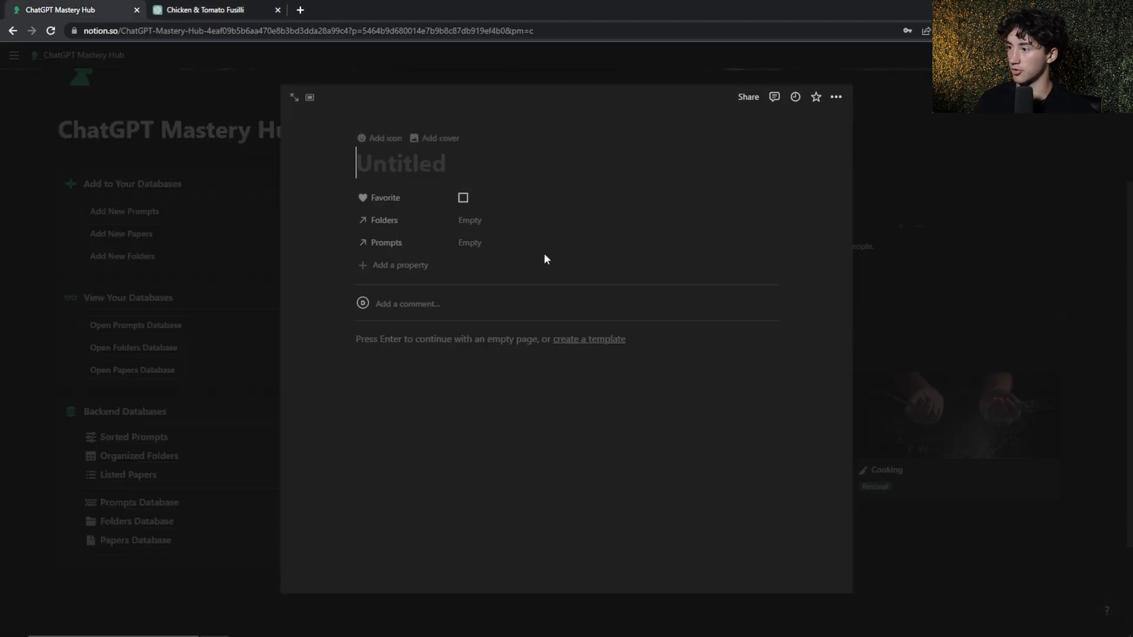
type("Chicken & Sun-dried Tomato Fusilli")
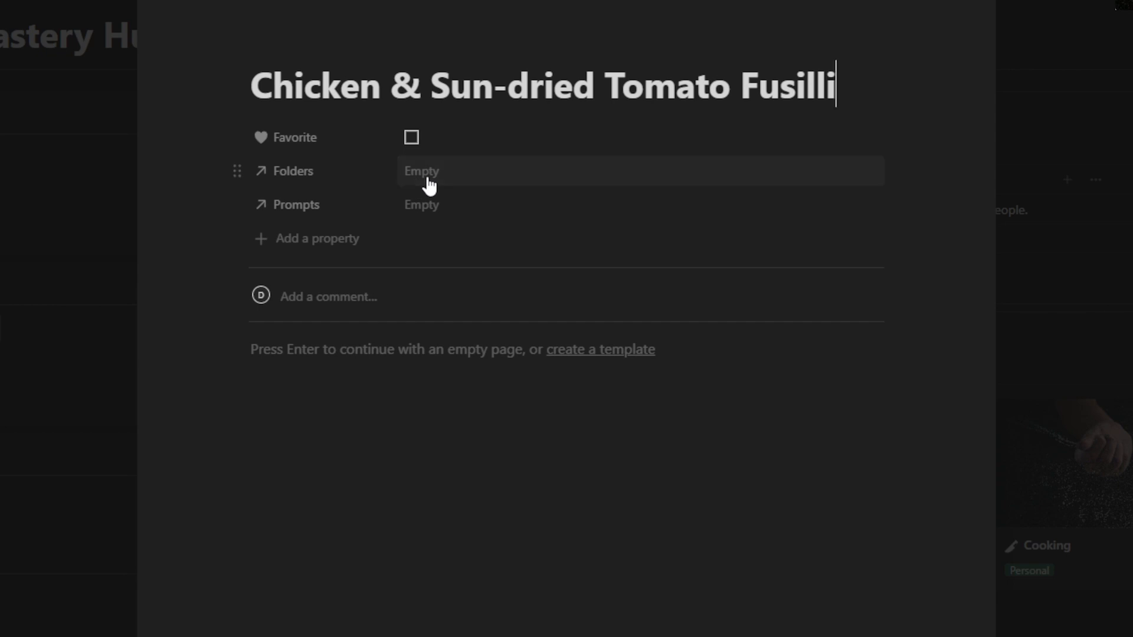
Link the Chicken & Sun-dried Tomato Fusilli paper to the Cooking folder
left_click(429, 185)
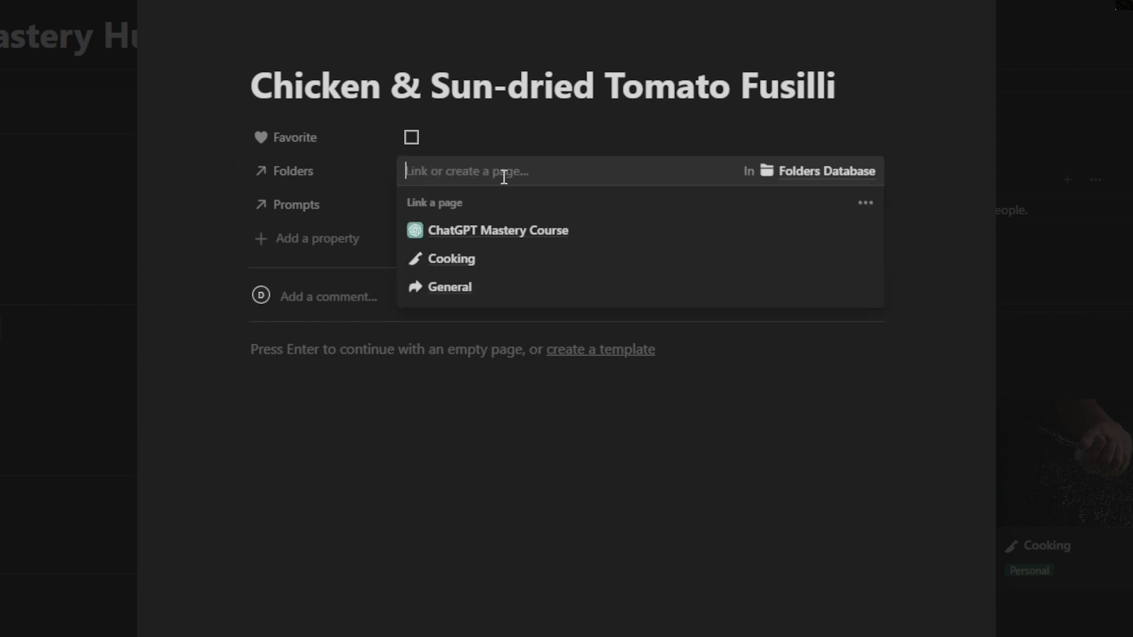
left_click(480, 265)
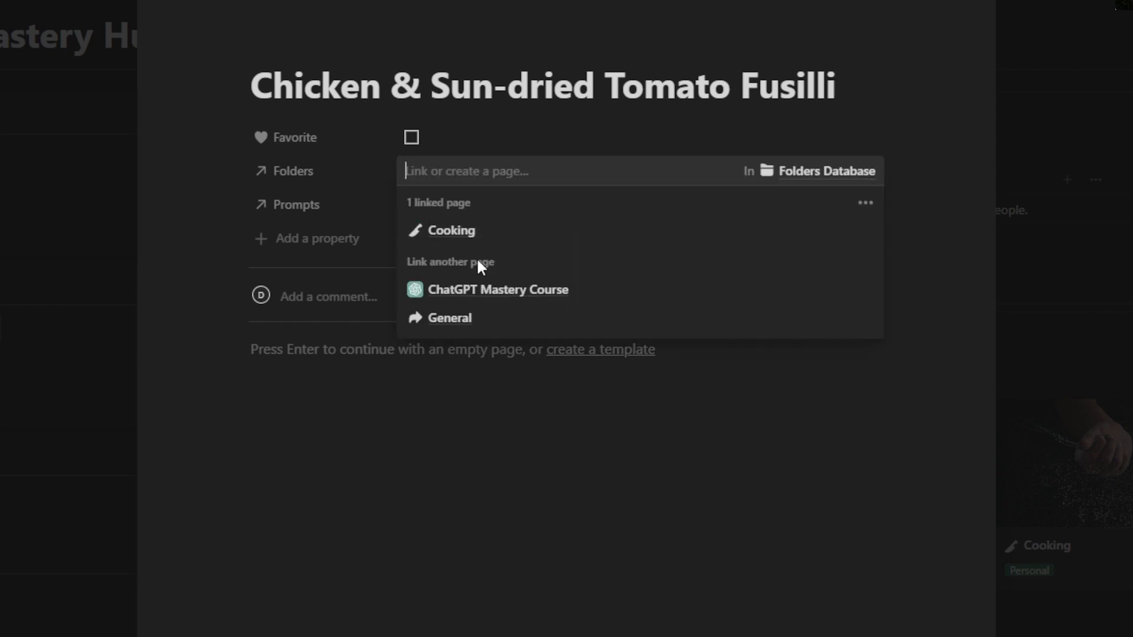
left_click(670, 478)
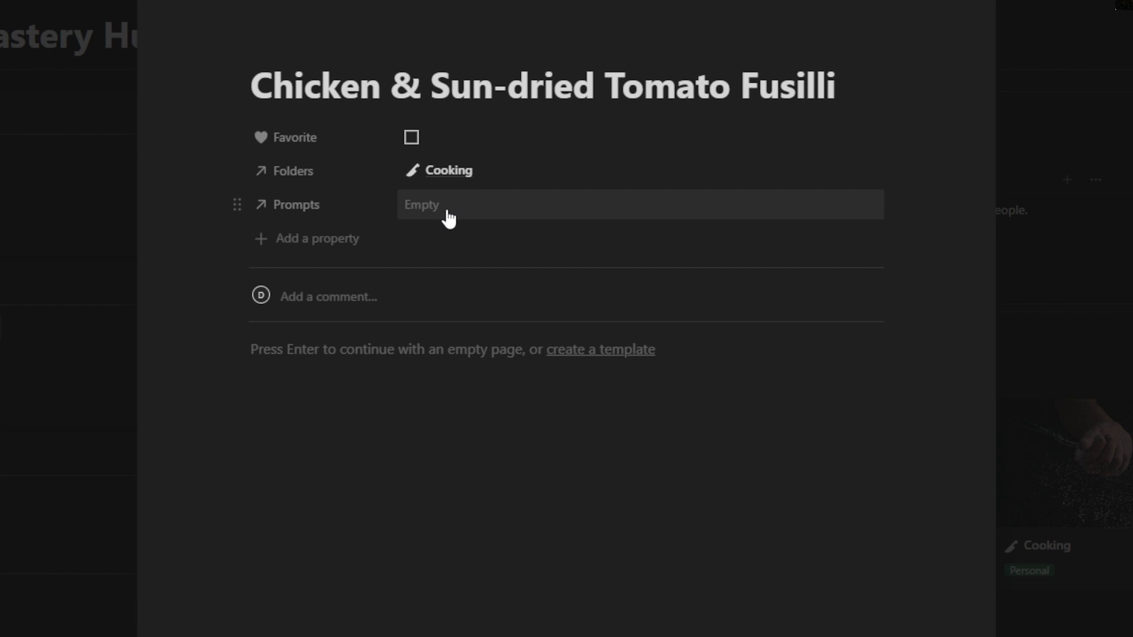
Link the Chicken & Sun-dried Tomato Fusilli paper to the Unique Dinner prompt
double_click(597, 92)
left_click(597, 92)
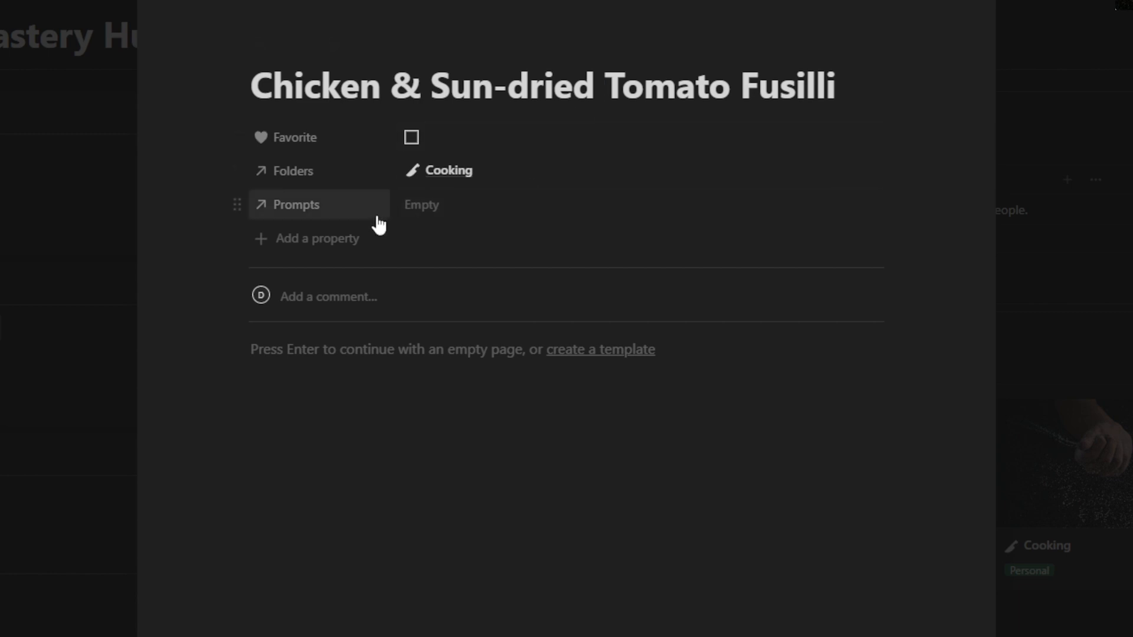
left_click(420, 220)
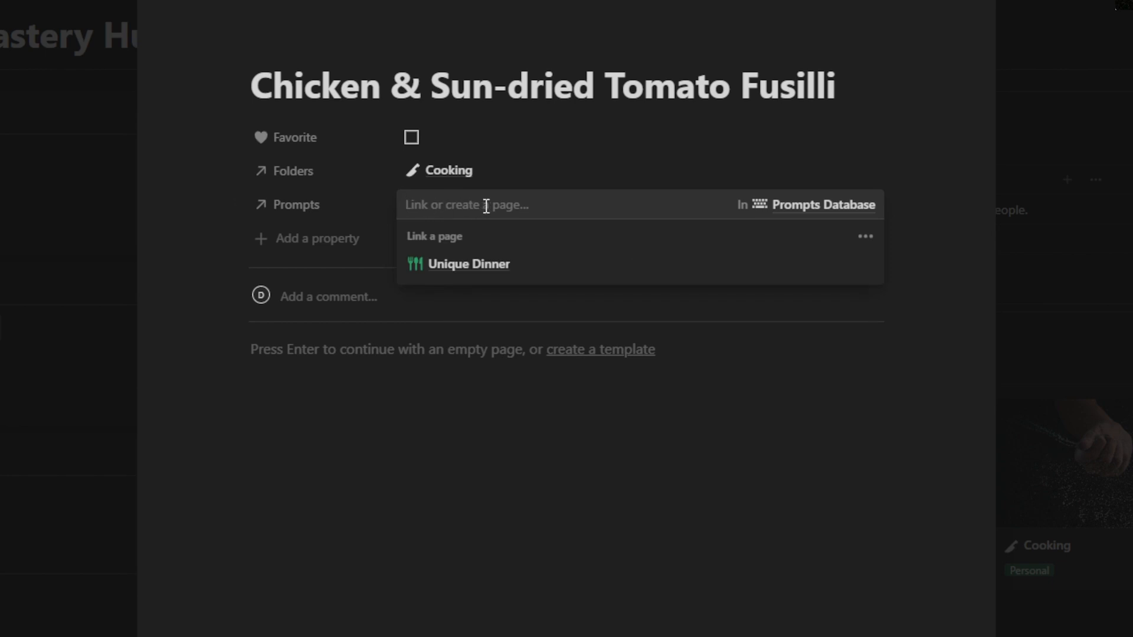
left_click(487, 269)
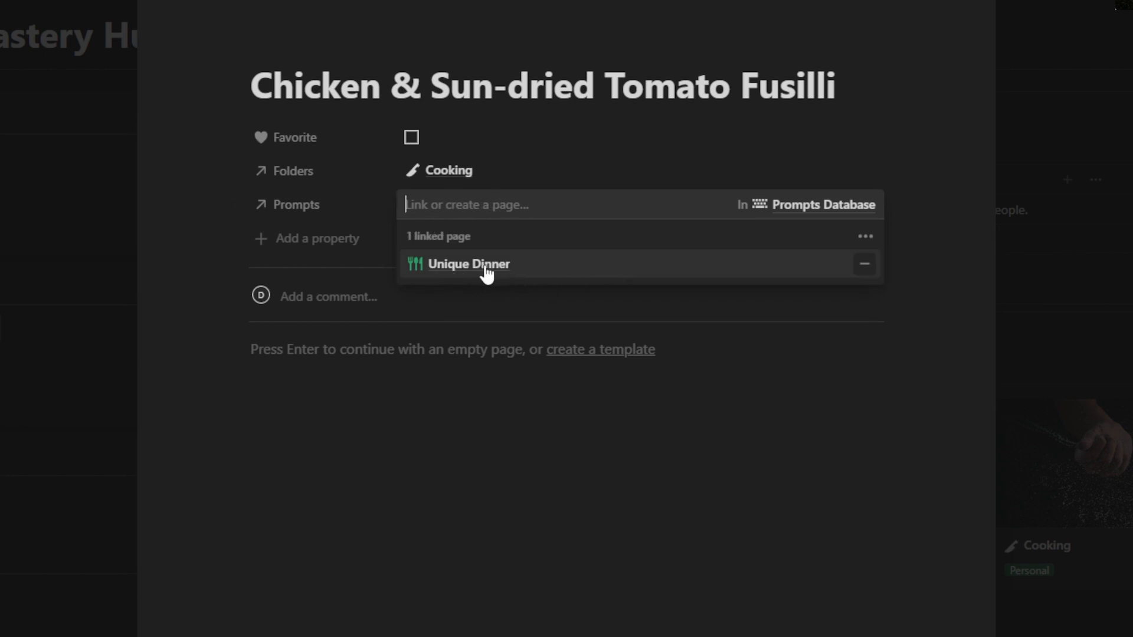
left_click(570, 85)
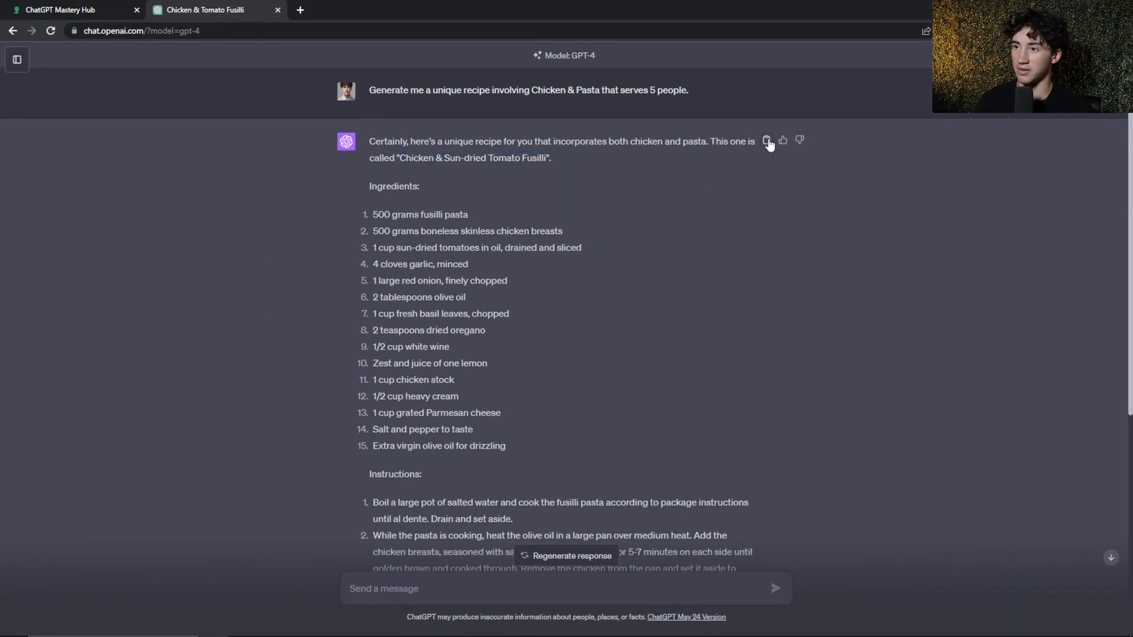
Copy the full recipe response from ChatGPT and paste it into the body of the Notion paper
left_click(767, 141)
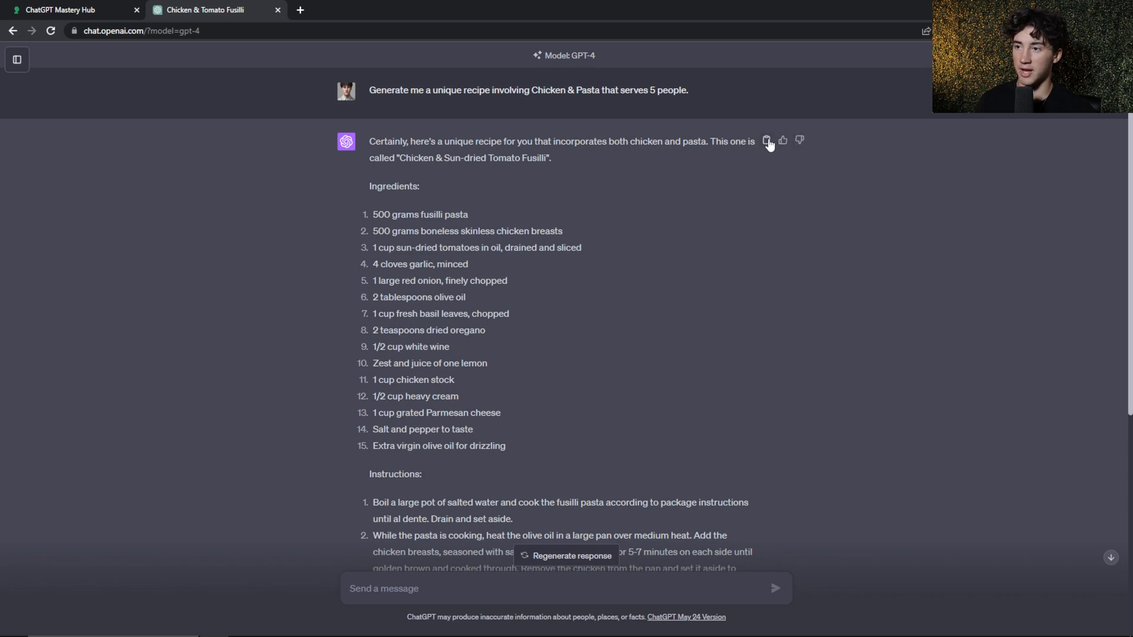
scroll(546, 168, "down", 6)
scroll(519, 138, "up", 6)
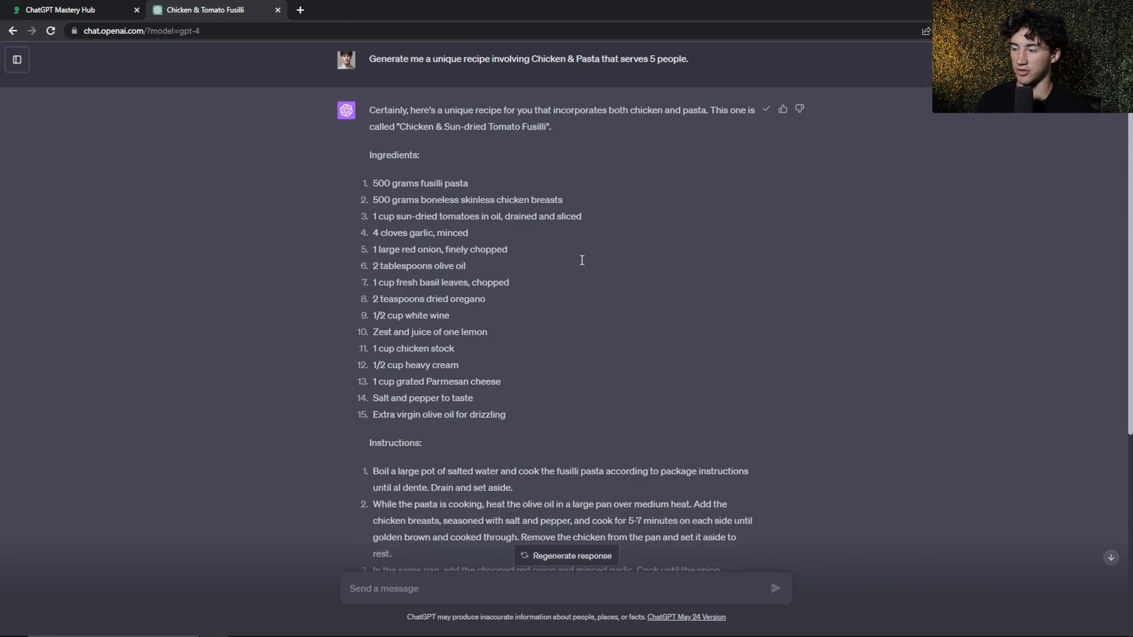
left_click(81, 7)
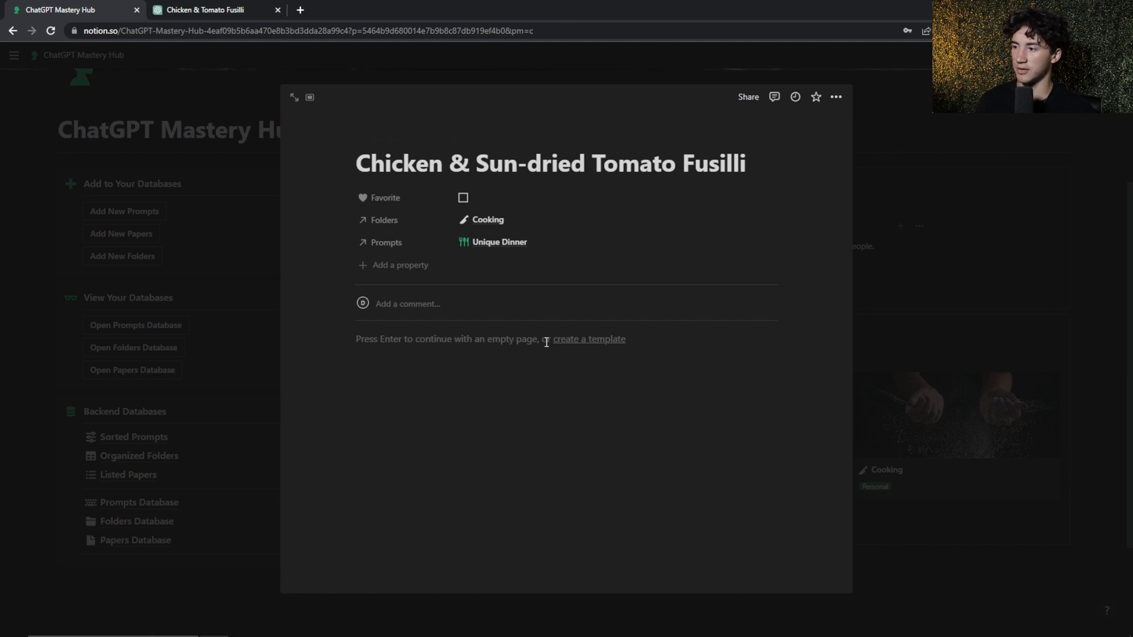
left_click(405, 345)
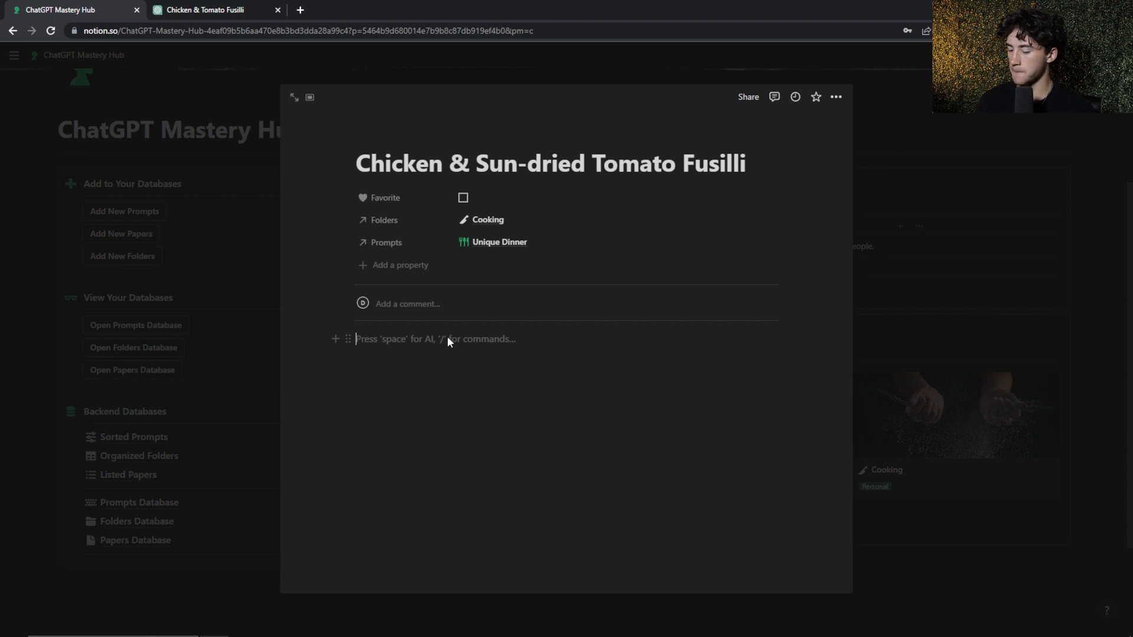
key("ctrl+v")
left_click(620, 347)
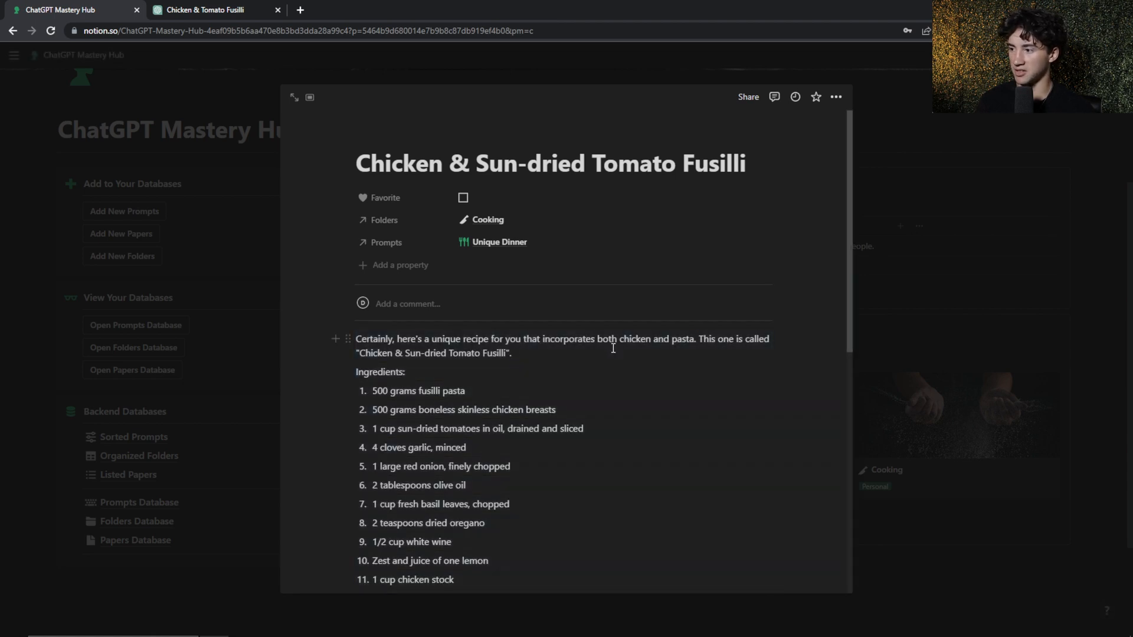
scroll(494, 328, "down", 8)
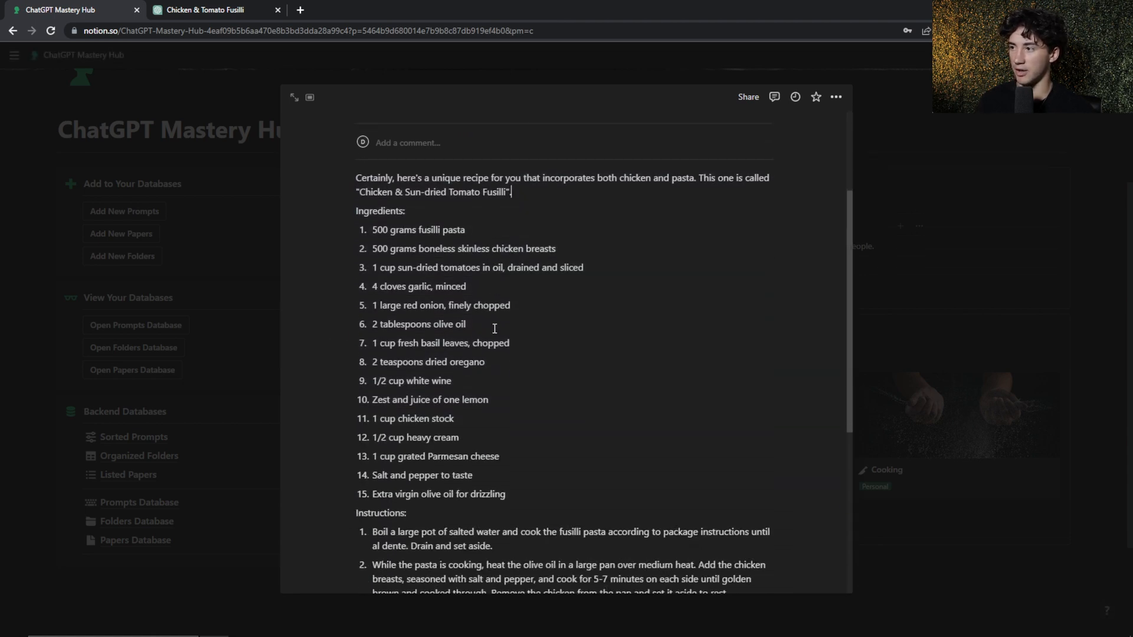
scroll(493, 325, "up", 8)
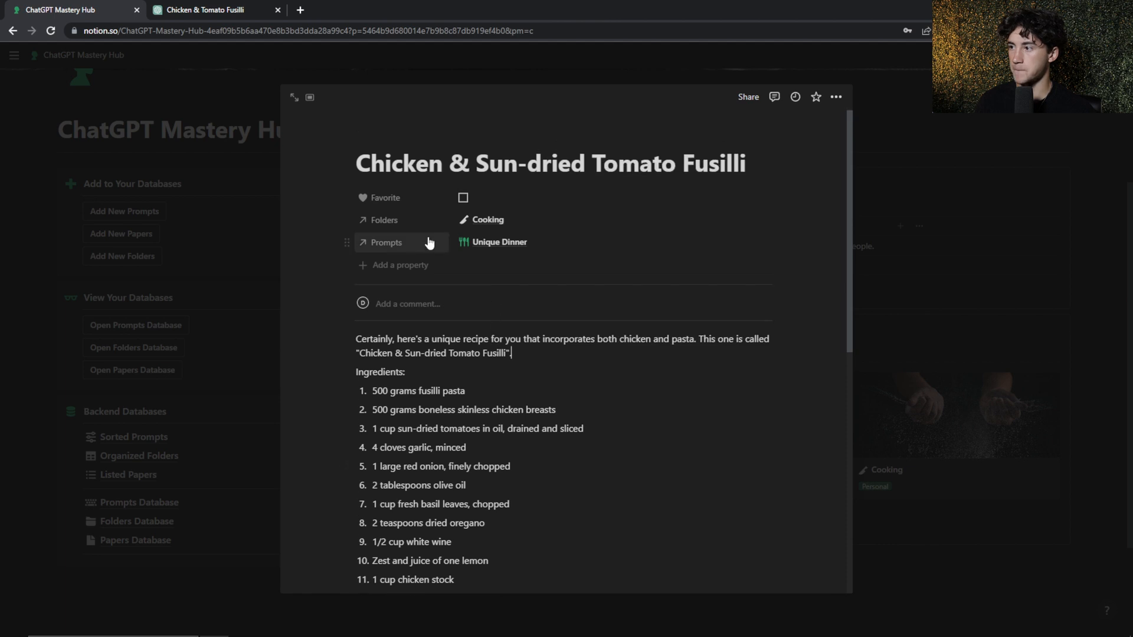
Give the paper a chicken icon, searching the icon set for "chic"
left_click(374, 141)
left_click(312, 229)
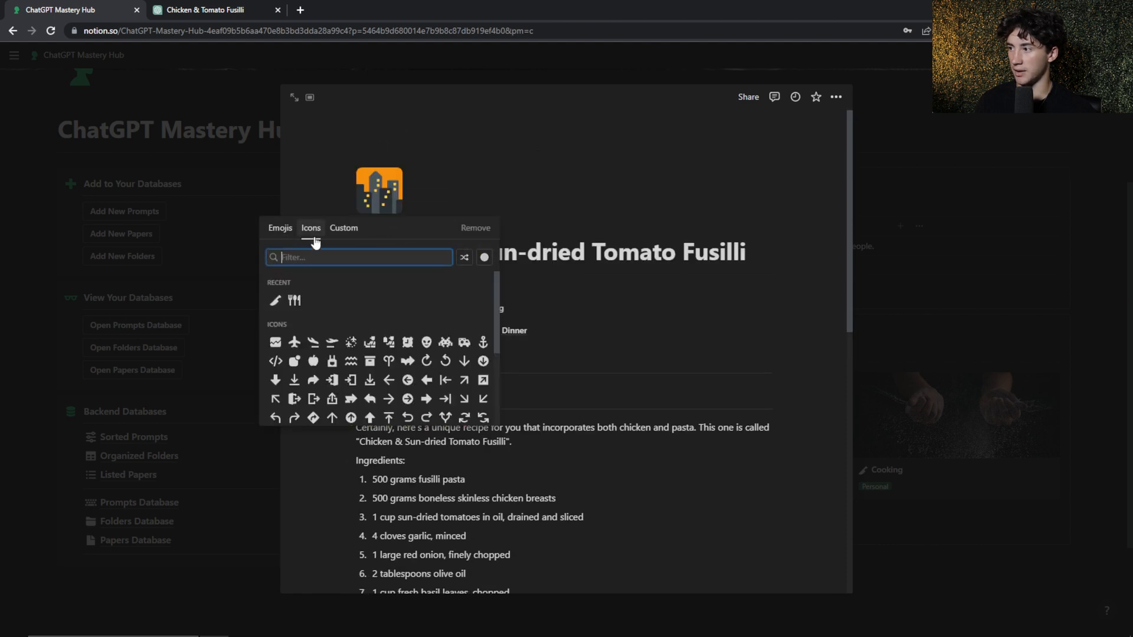
type("chicke")
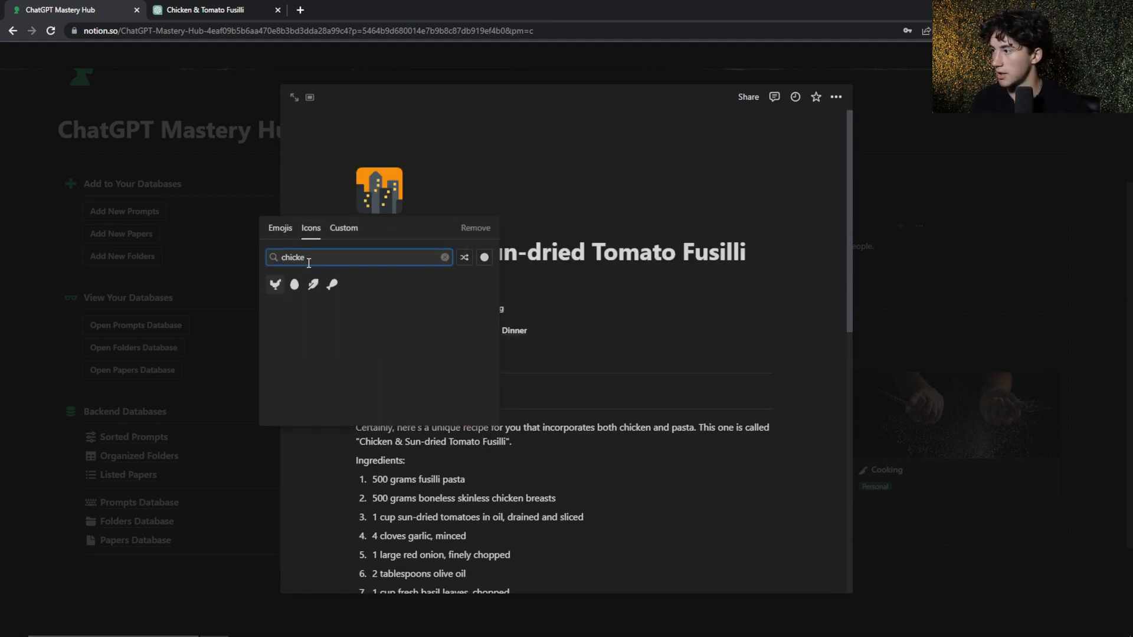
left_click(275, 285)
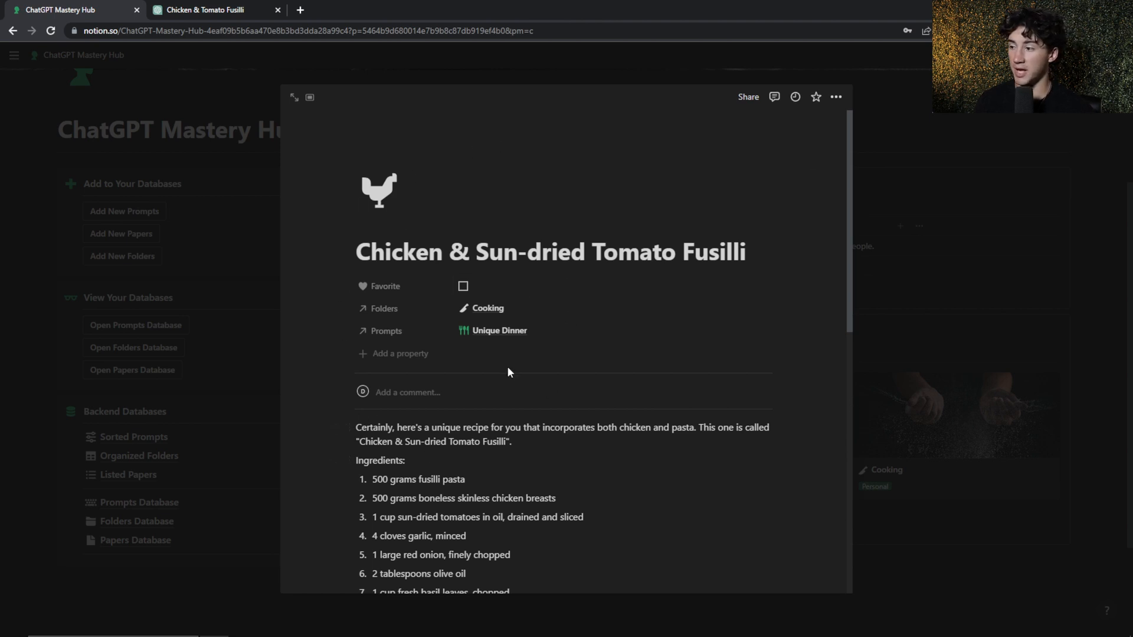
Review the finished paper's title, linked properties, ingredients and instructions
scroll(510, 370, "down", 2)
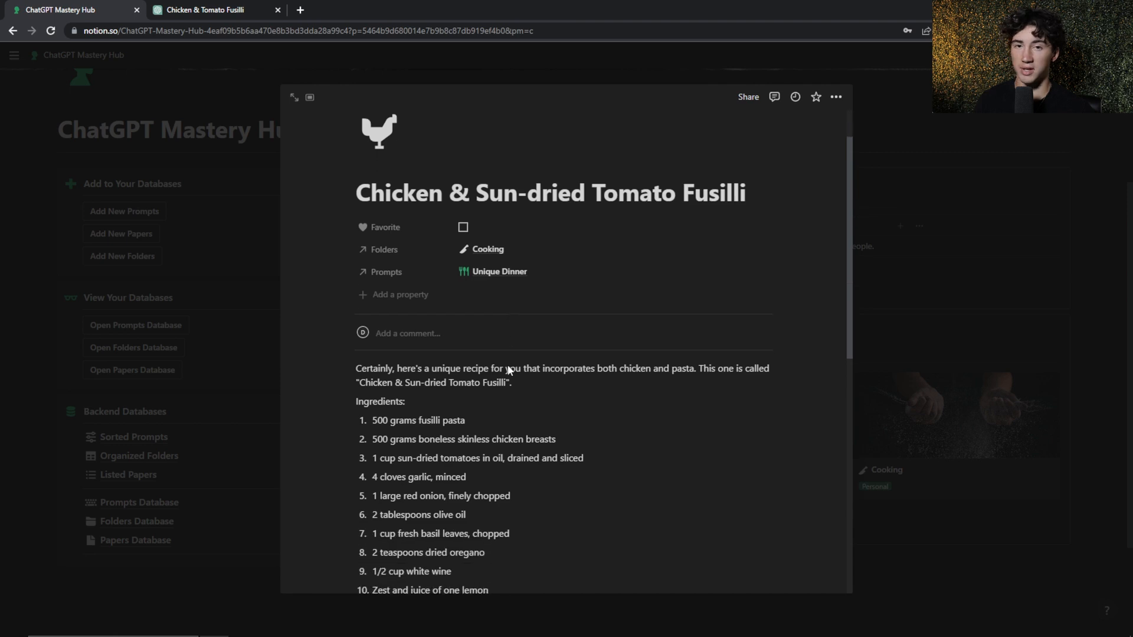
scroll(504, 366, "up", 2)
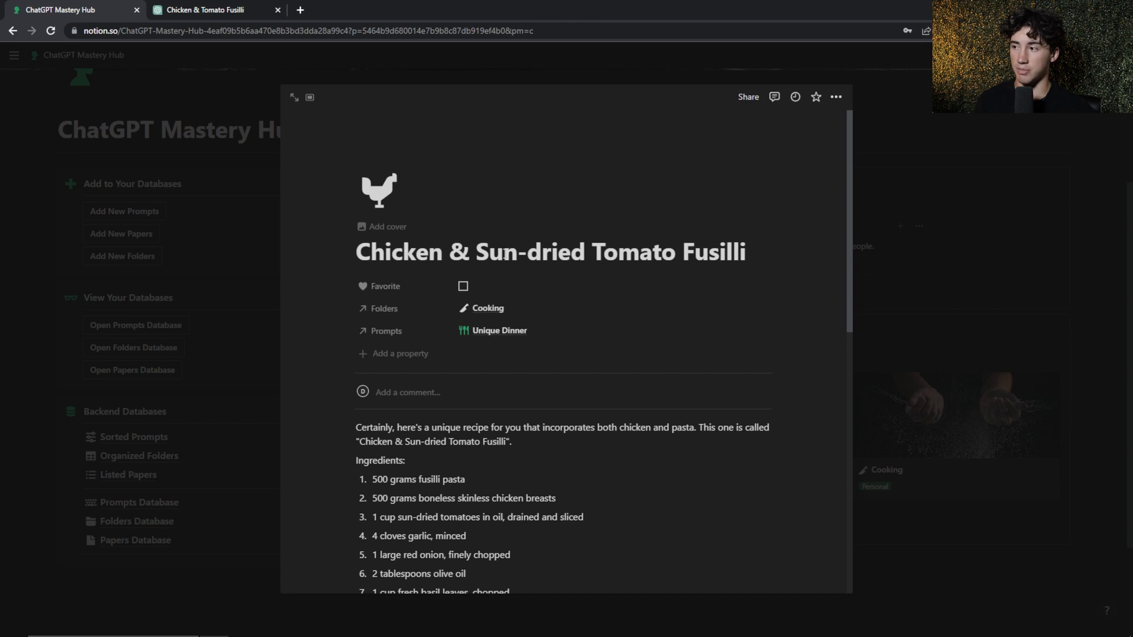
triple_click(571, 252)
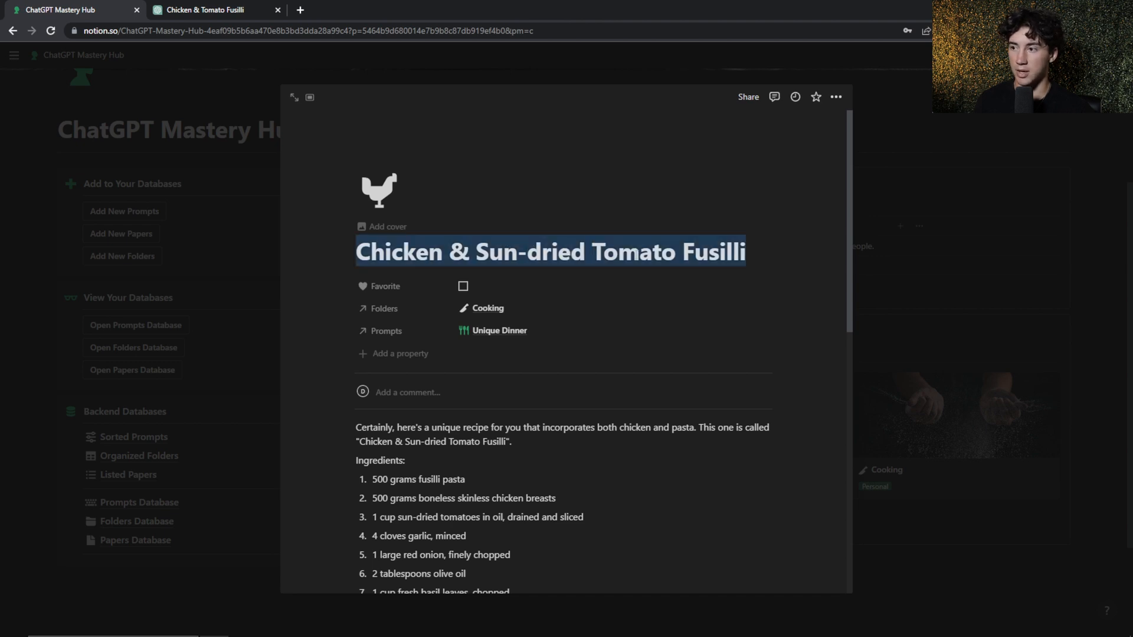
left_click(710, 254)
left_click_drag(742, 252, 357, 252)
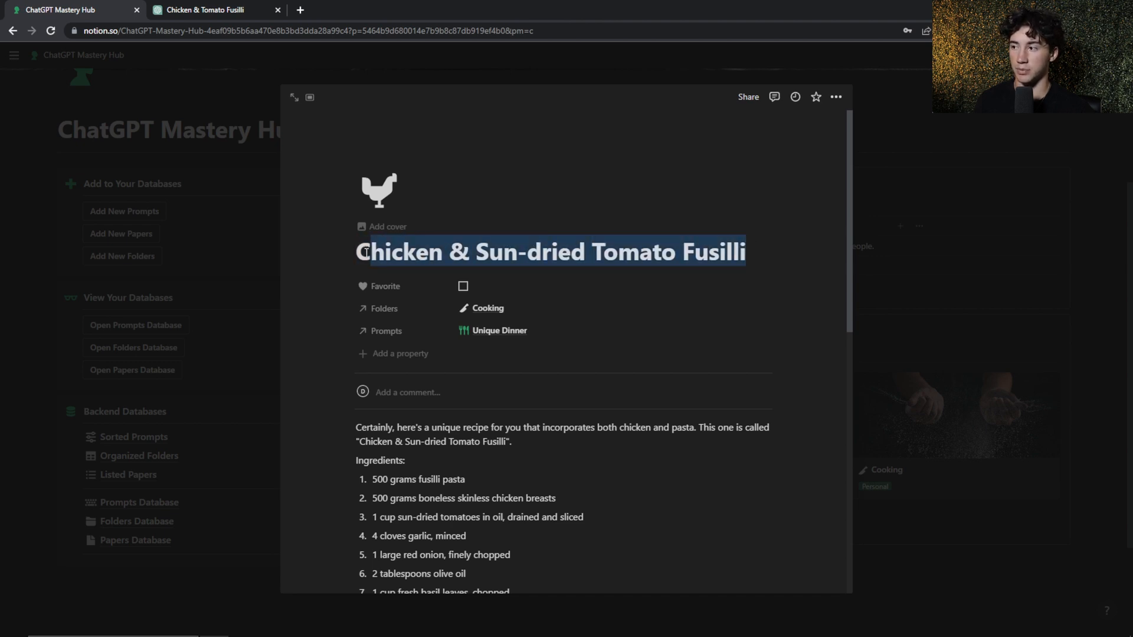
left_click(542, 252)
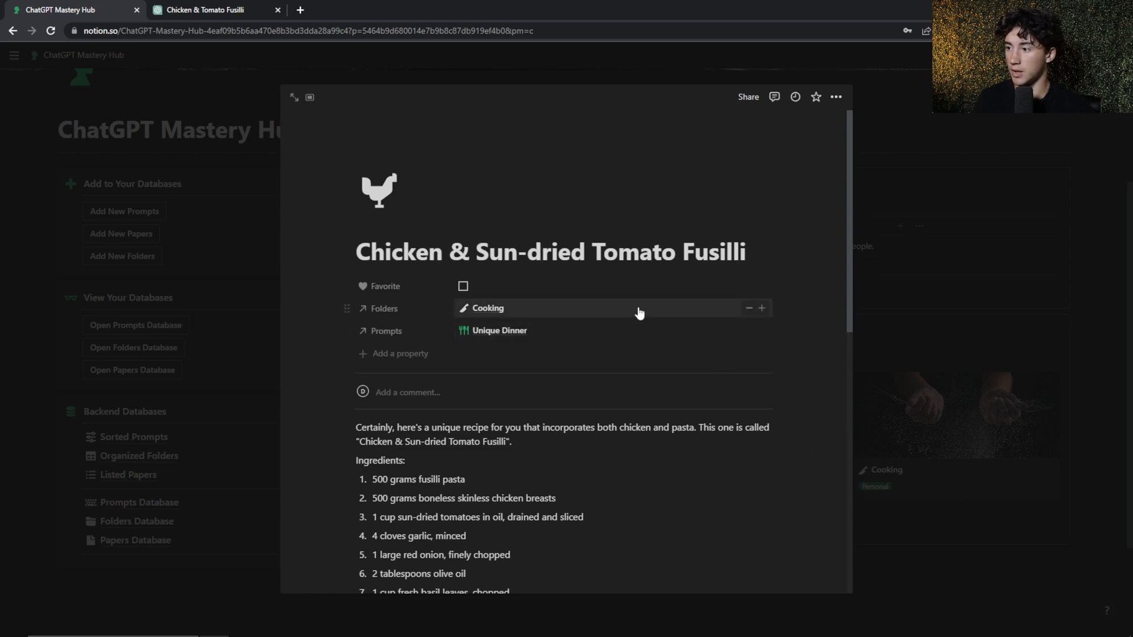
scroll(638, 309, "down", 4)
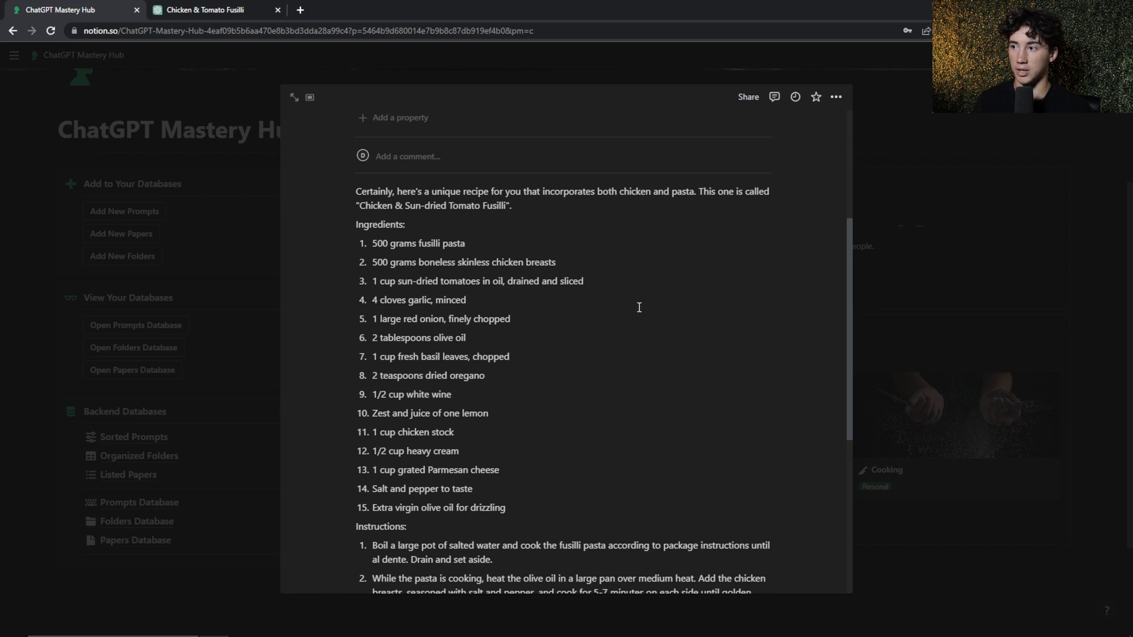
scroll(639, 307, "up", 4)
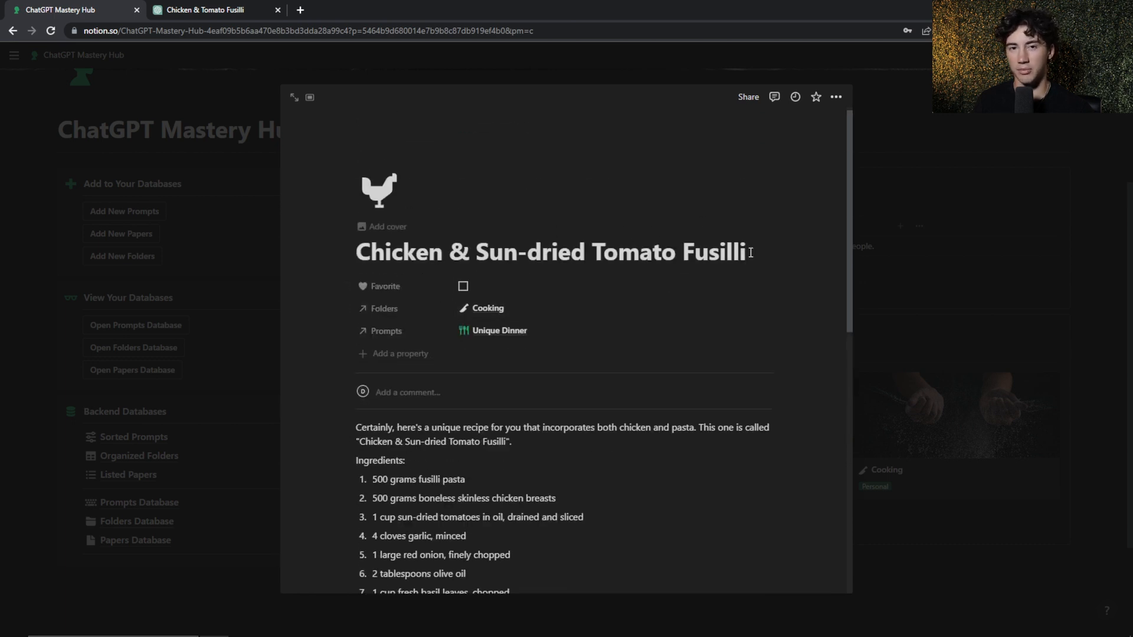
scroll(631, 515, "down", 2)
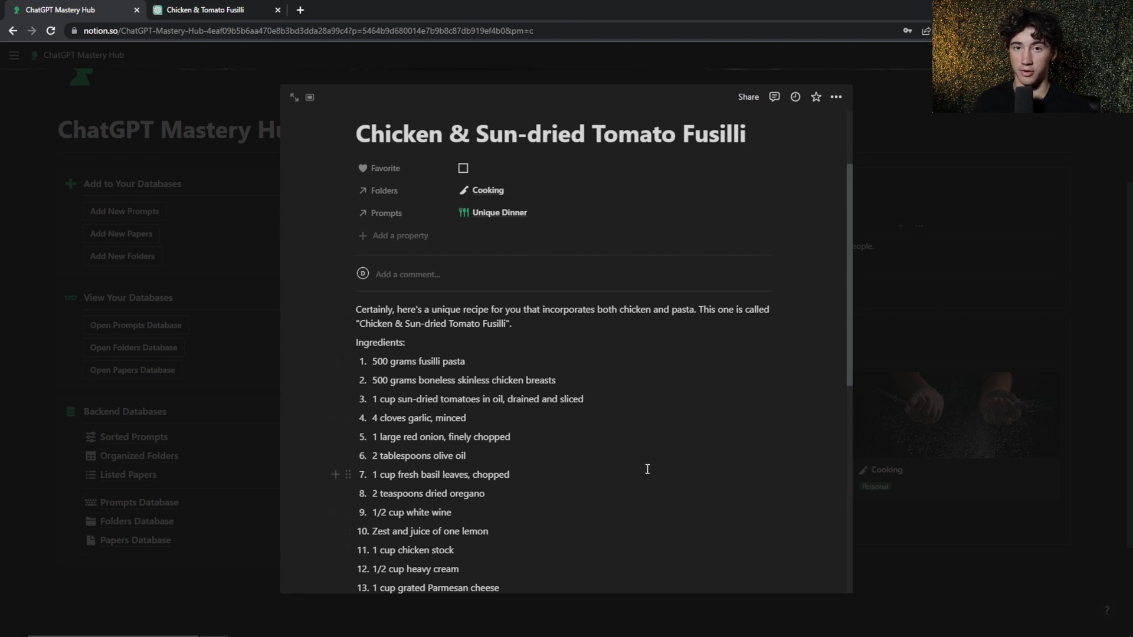
scroll(647, 469, "down", 6)
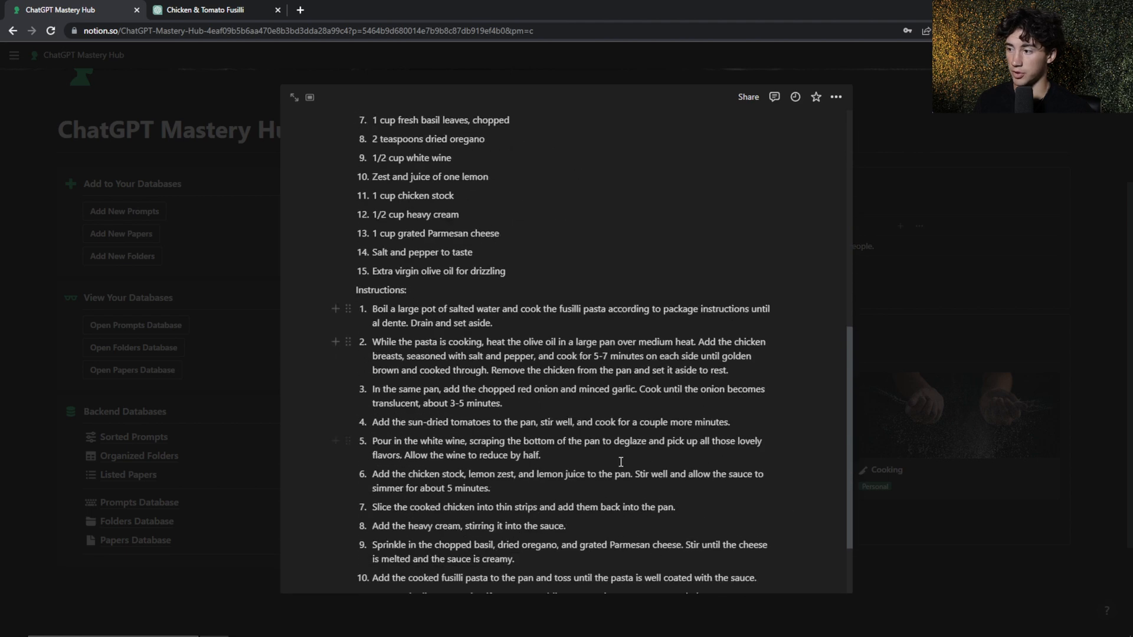
scroll(618, 392, "down", 2)
scroll(594, 455, "up", 9)
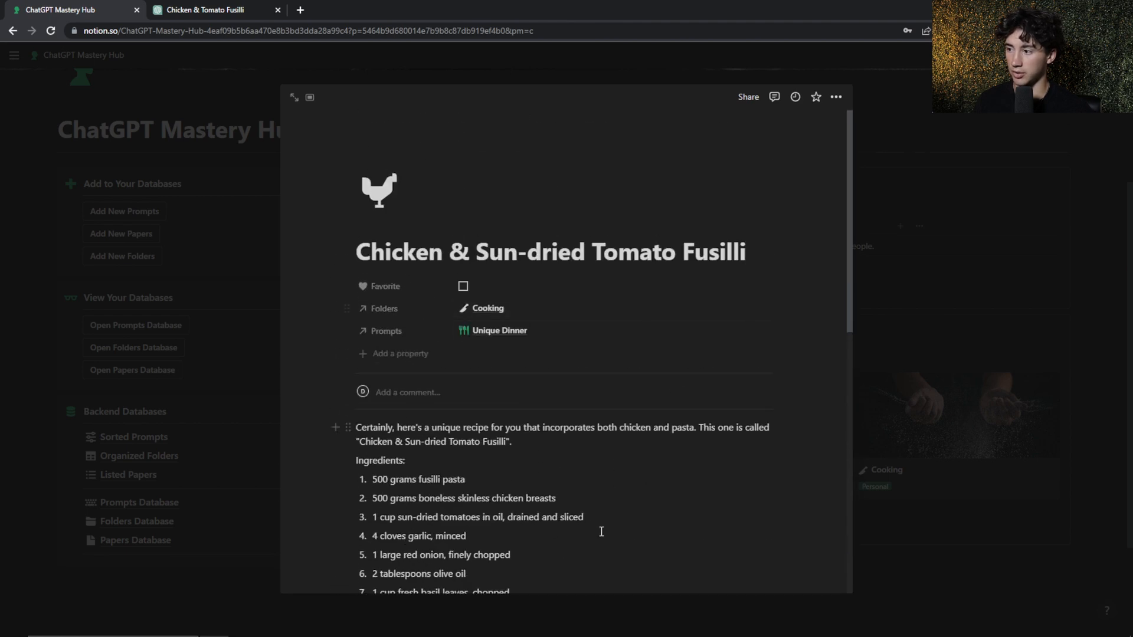
Try marking the Chicken & Sun-dried Tomato Fusilli paper as a favorite and clear the mark again
left_click(463, 286)
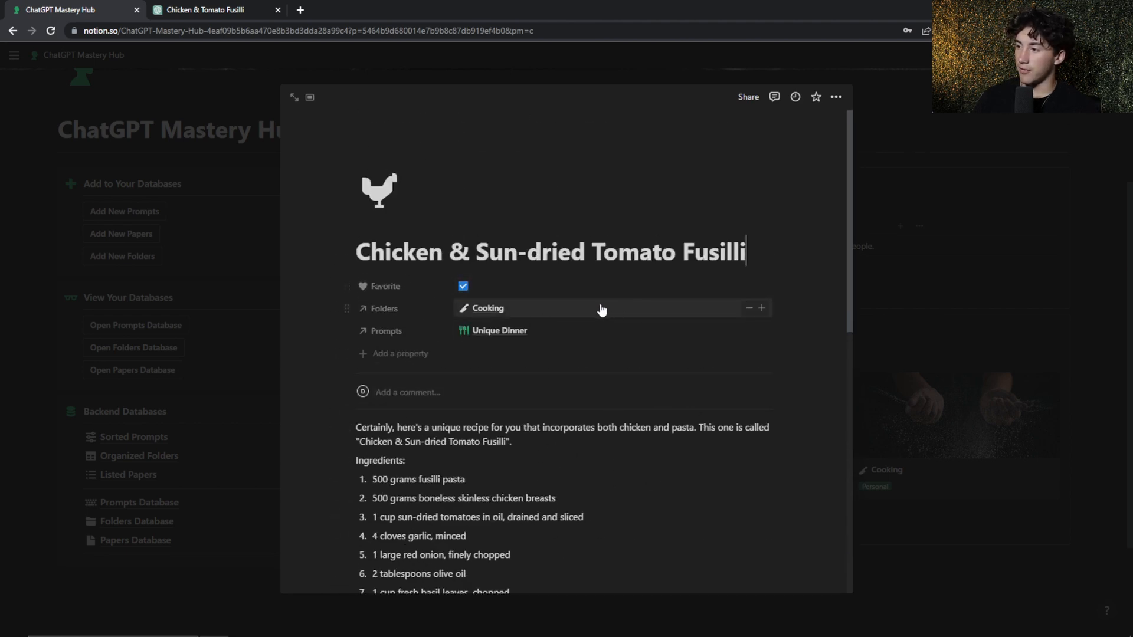
left_click(463, 287)
left_click(463, 288)
left_click(463, 288)
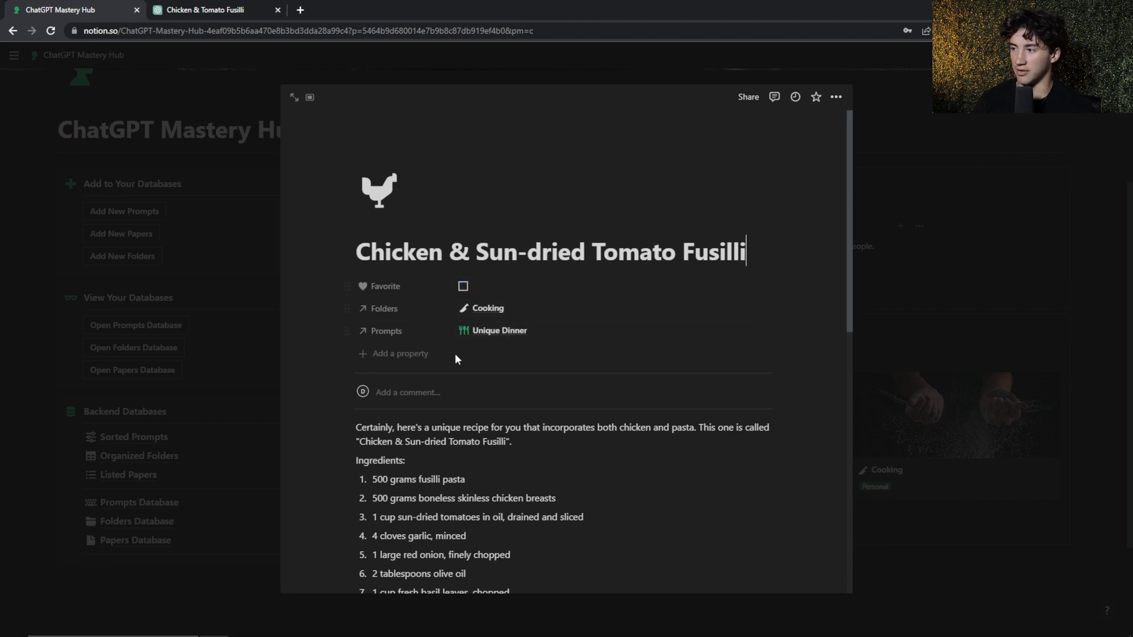
Close the paper and open the Cooking folder in The Filing Cabinet to check its linked papers and prompts
left_click(987, 154)
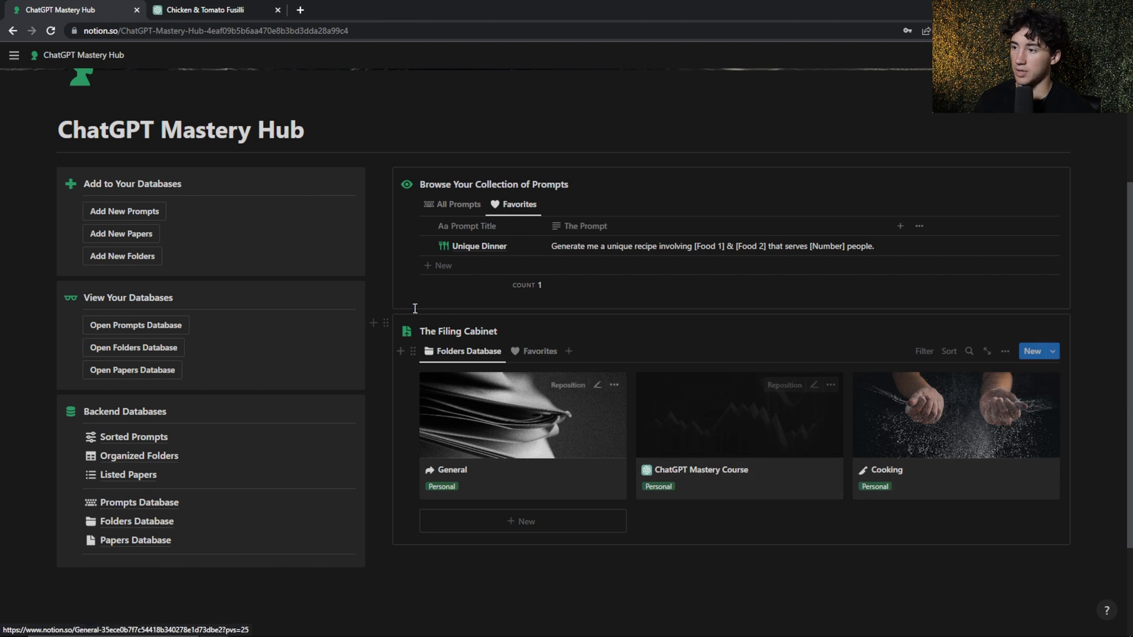
left_click(967, 452)
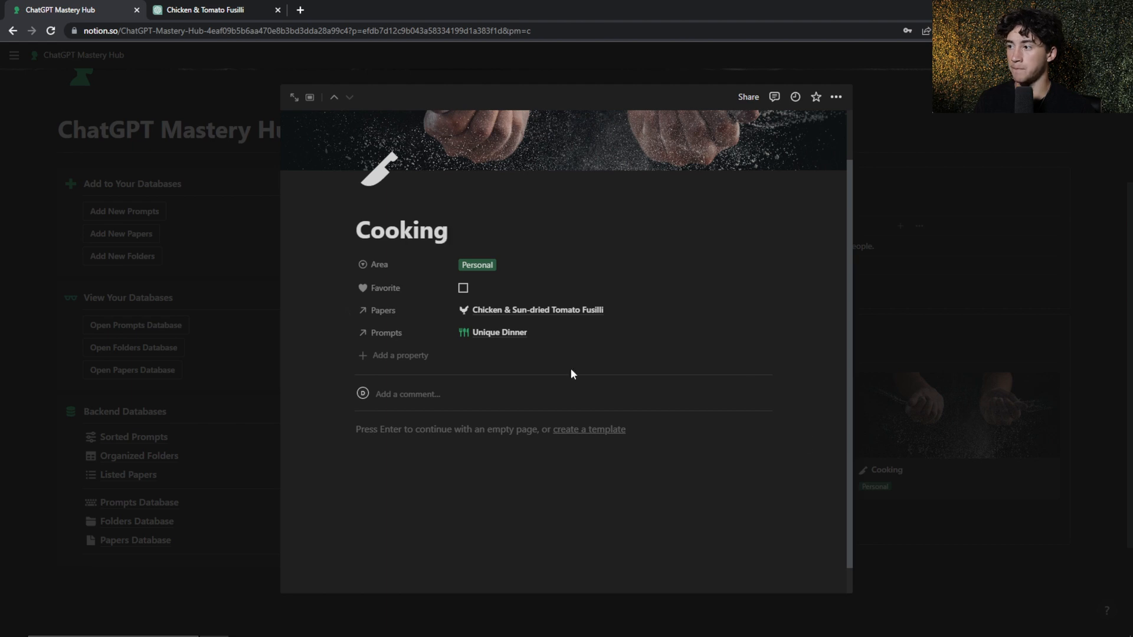
left_click(1001, 354)
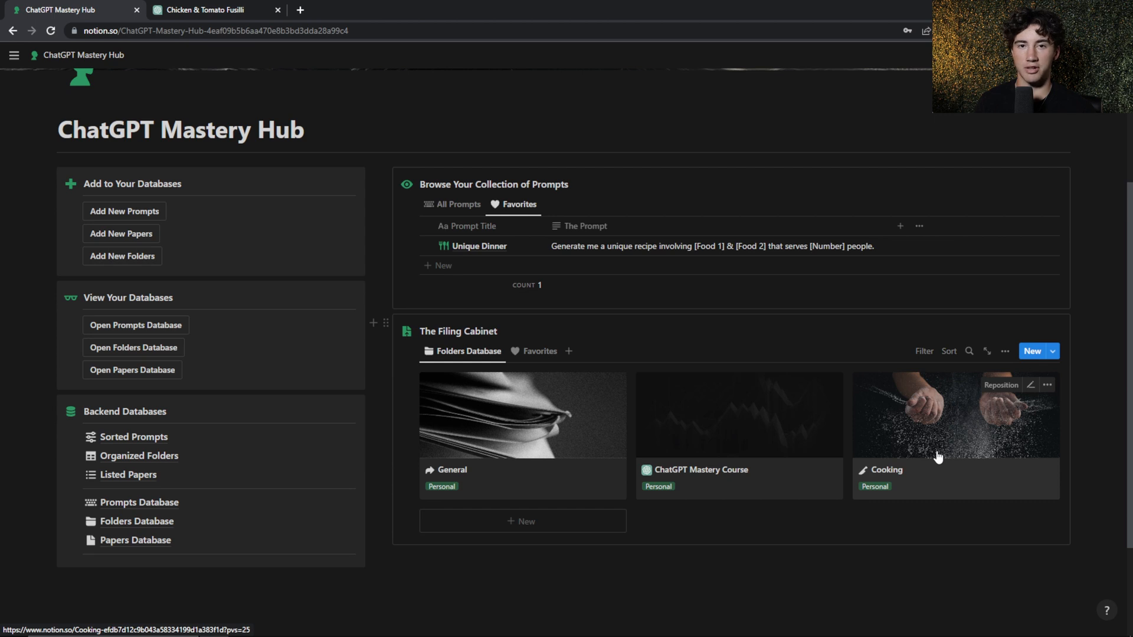
left_click(965, 438)
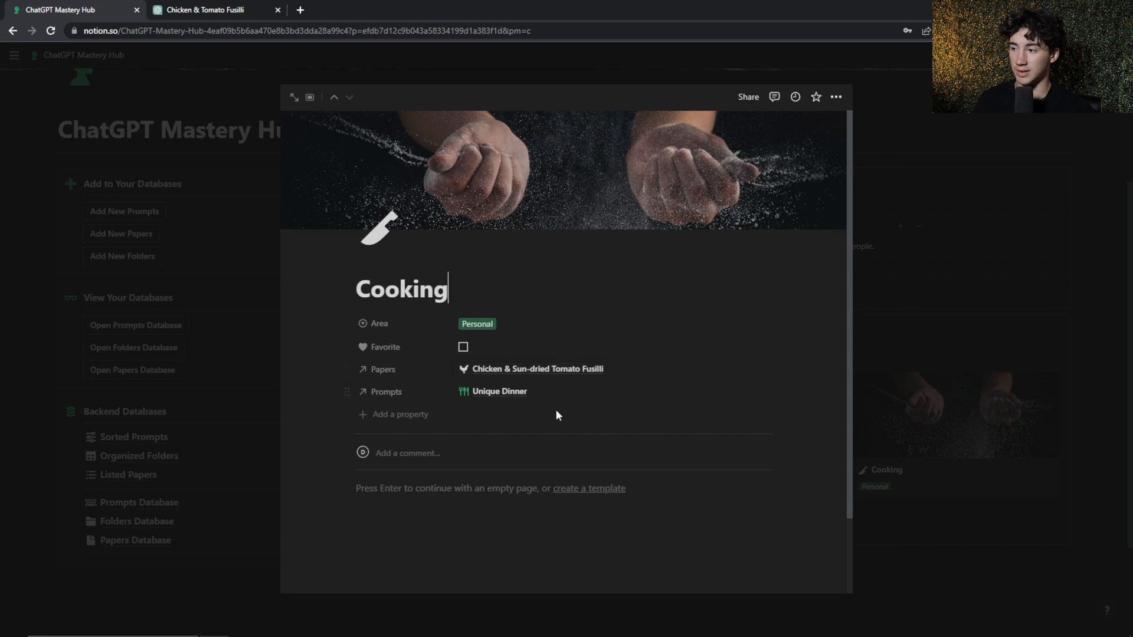
Open the Chicken & Sun-dried Tomato Fusilli paper from the Cooking folder, read through the recipe and close it
left_click(498, 370)
scroll(498, 369, "down", 5)
scroll(498, 271, "down", 3)
scroll(354, 290, "up", 9)
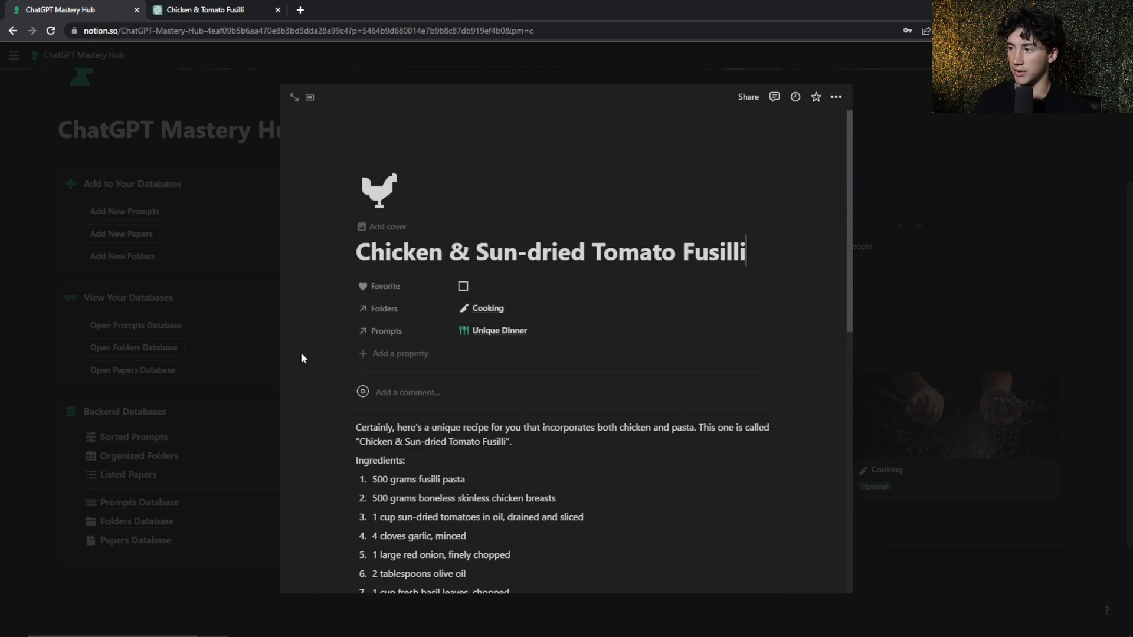
scroll(549, 519, "down", 8)
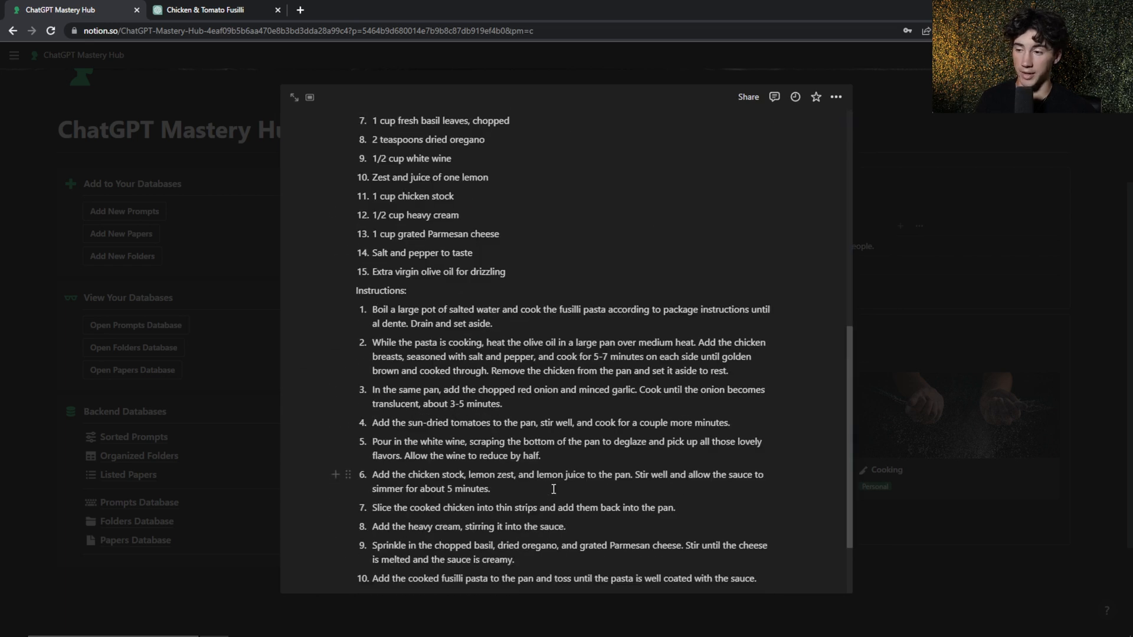
scroll(554, 489, "down", 1)
key("Escape")
Open the Unique Dinner prompt and link it to the ChatGPT Mastery Course folder as an additional folder
left_click(511, 248)
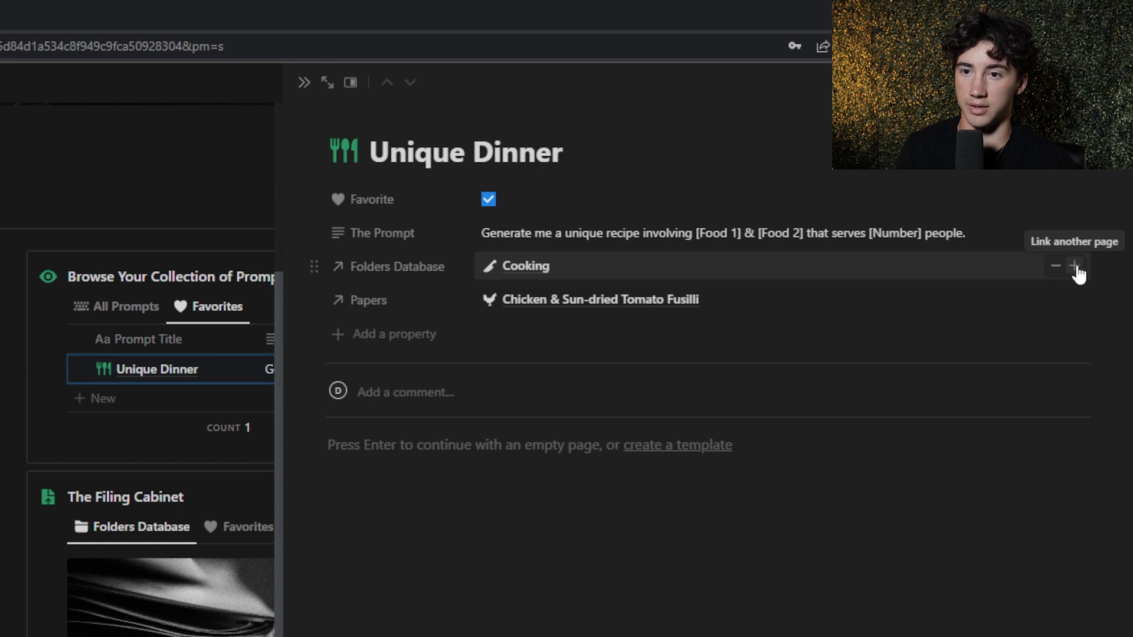
left_click(1074, 267)
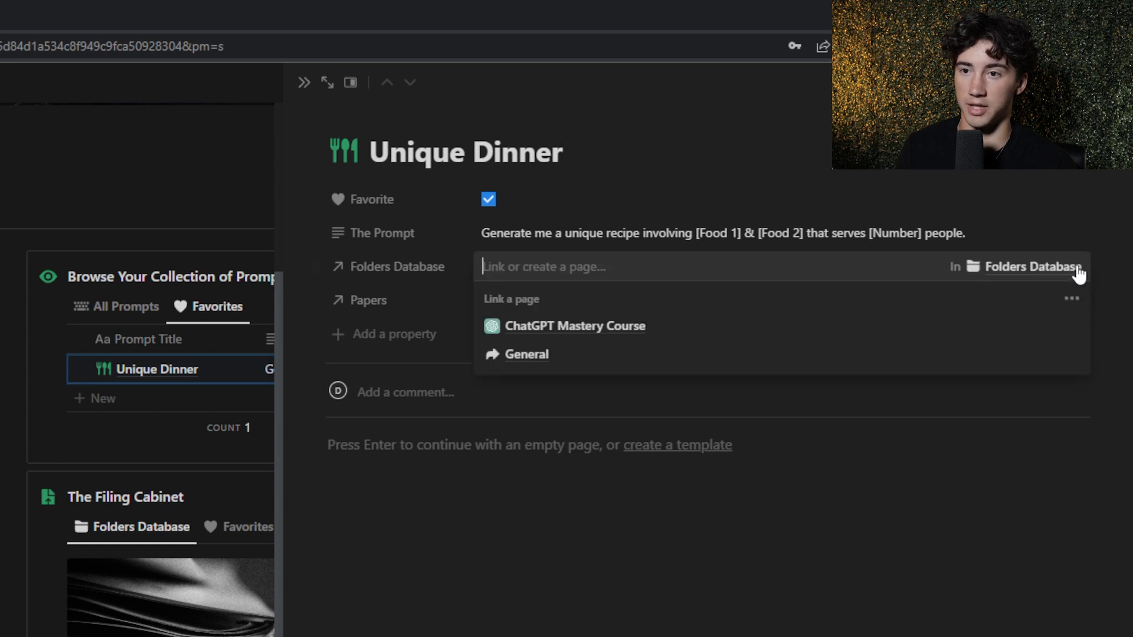
left_click(588, 329)
left_click(736, 118)
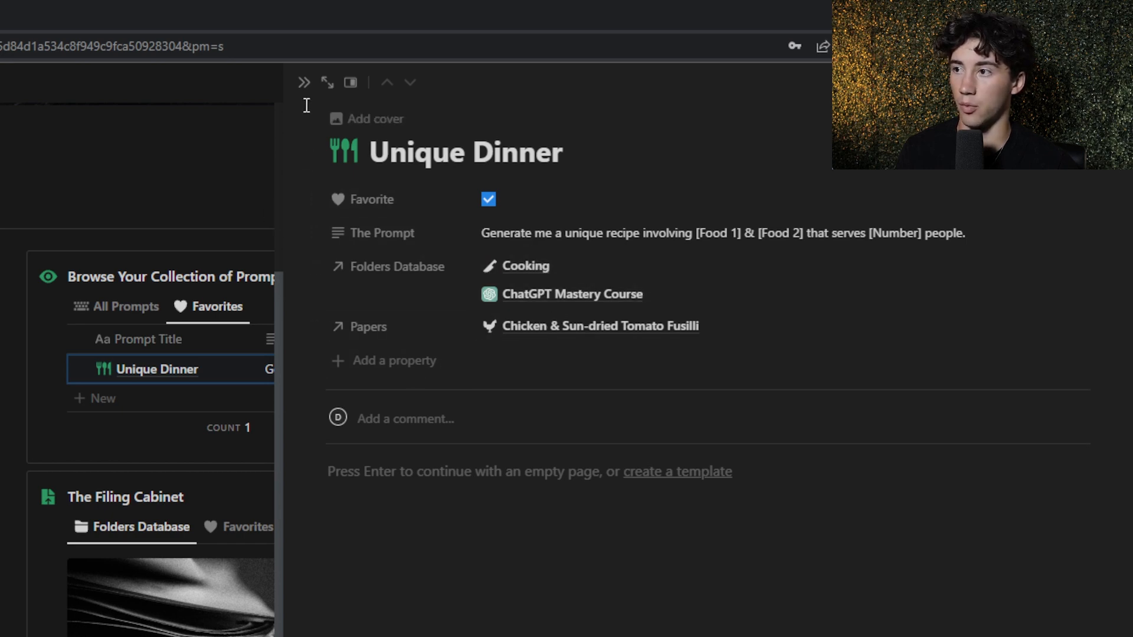
Check the links in the ChatGPT Mastery Course and Cooking folders, then review the linked folders and paper in the Unique Dinner prompt
left_click(304, 83)
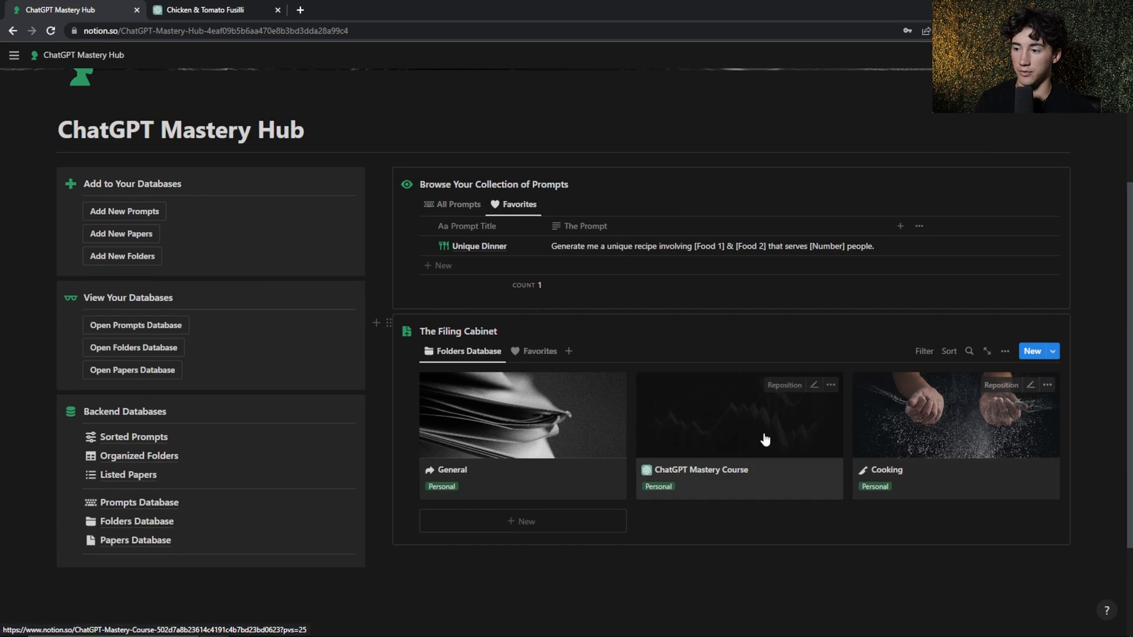
left_click(766, 439)
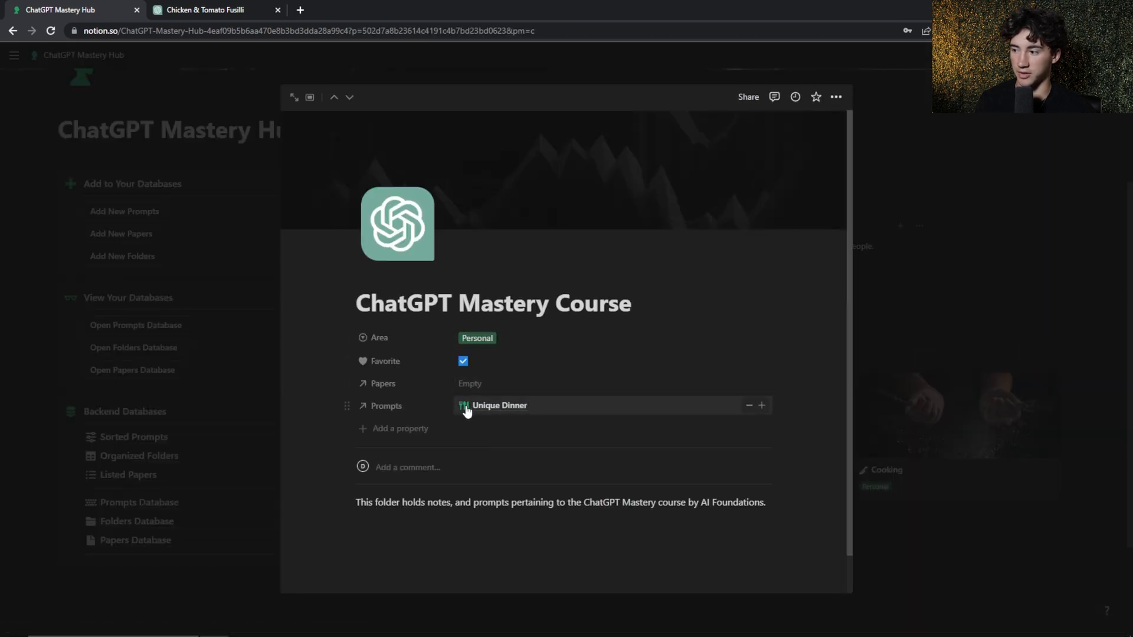
left_click(986, 251)
left_click(1003, 383)
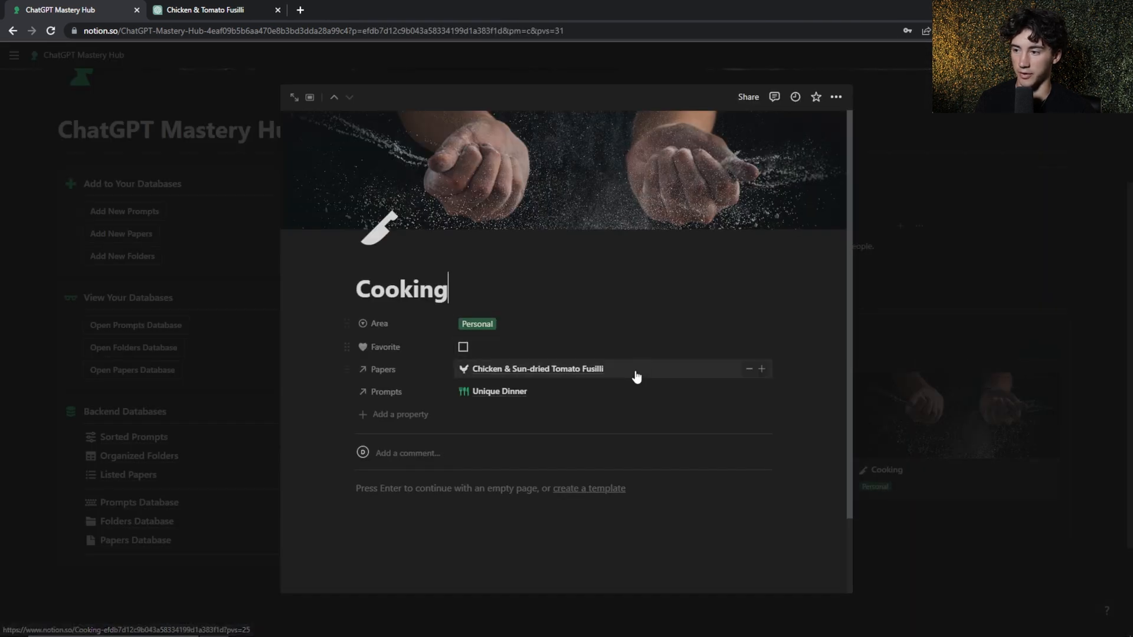
left_click(900, 269)
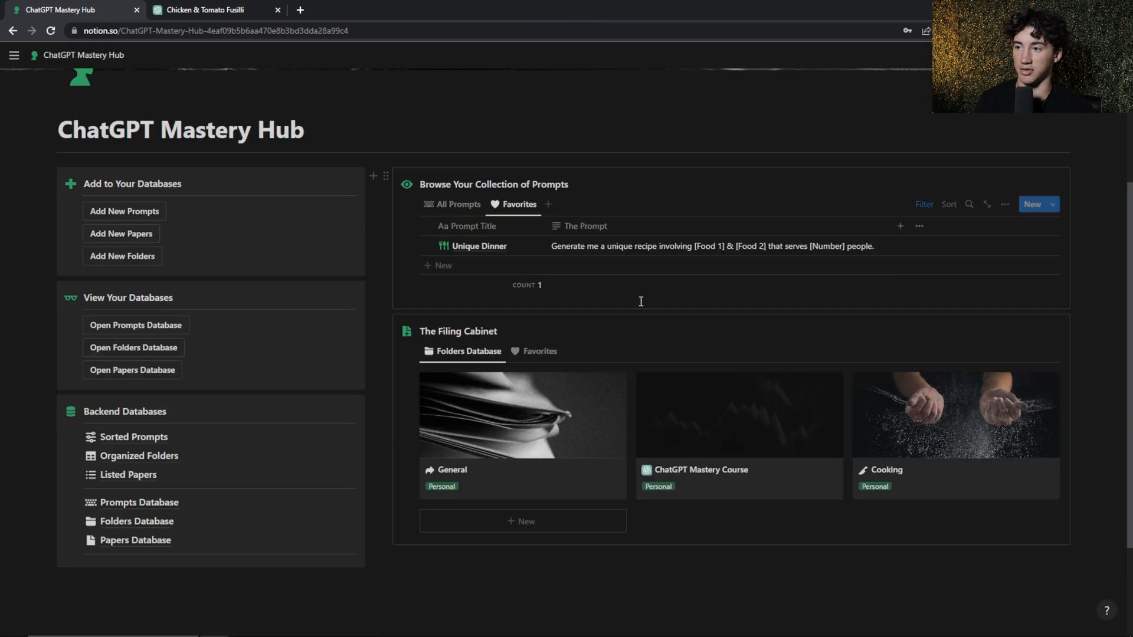
left_click(538, 250)
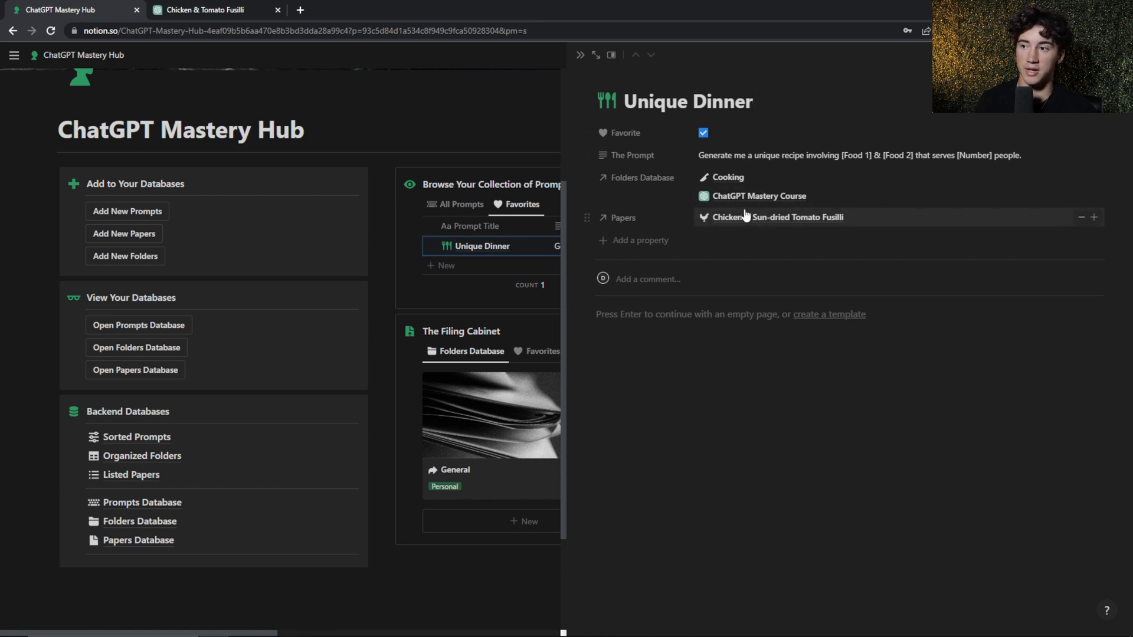
left_click(152, 436)
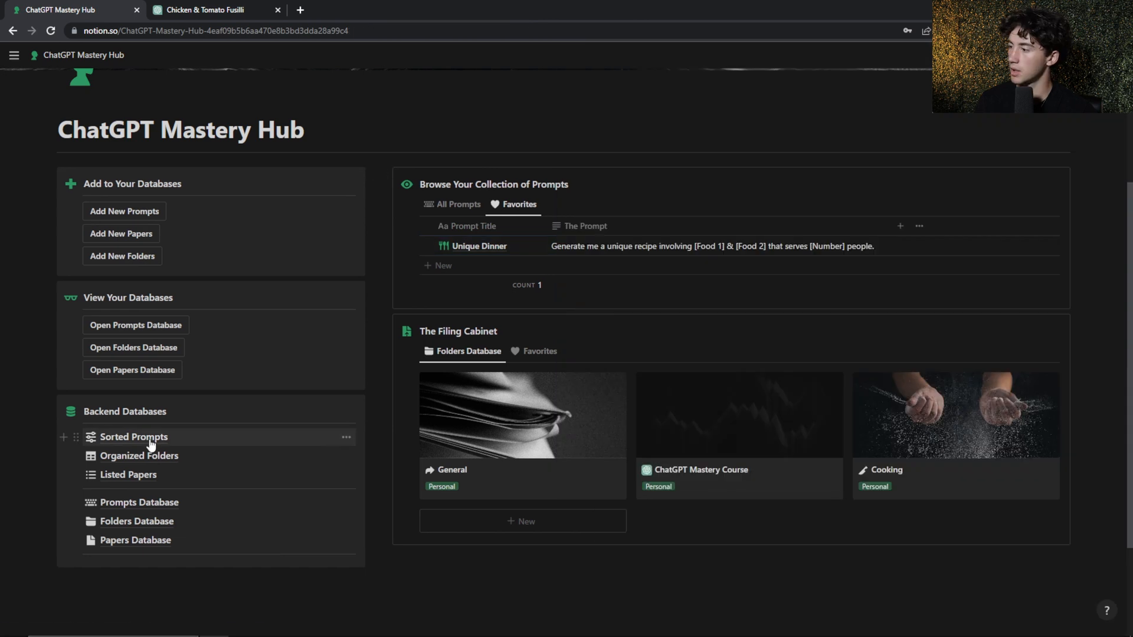
Open Sorted Prompts, inspect the ChatGPT Mastery Course and Cooking groups, collapse both groups and return to the hub's home page
left_click(151, 439)
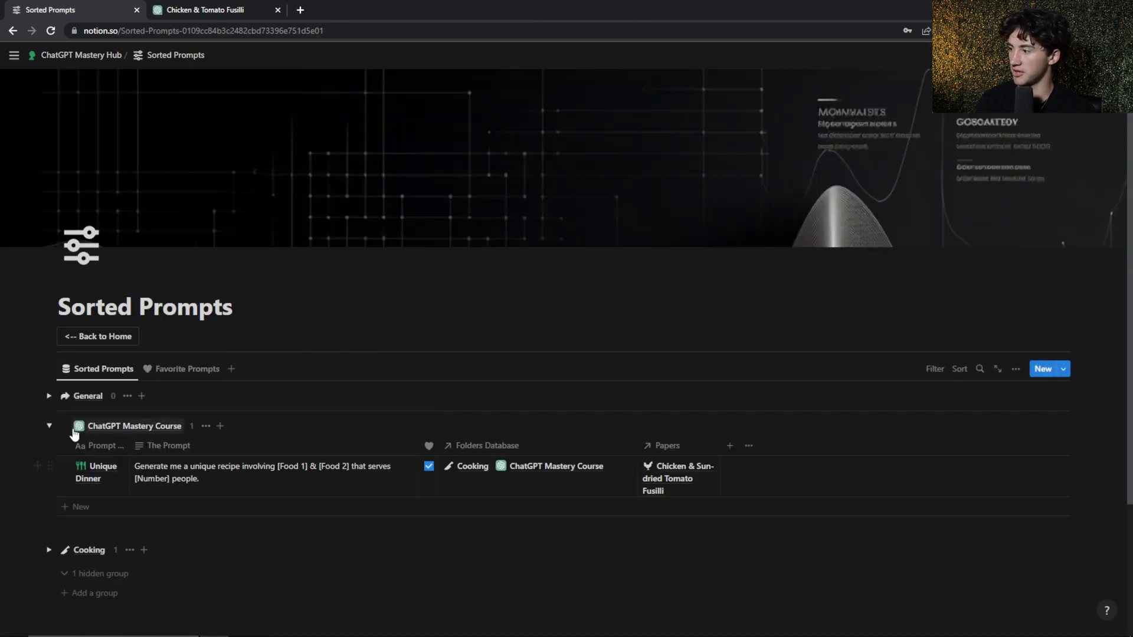
left_click(49, 427)
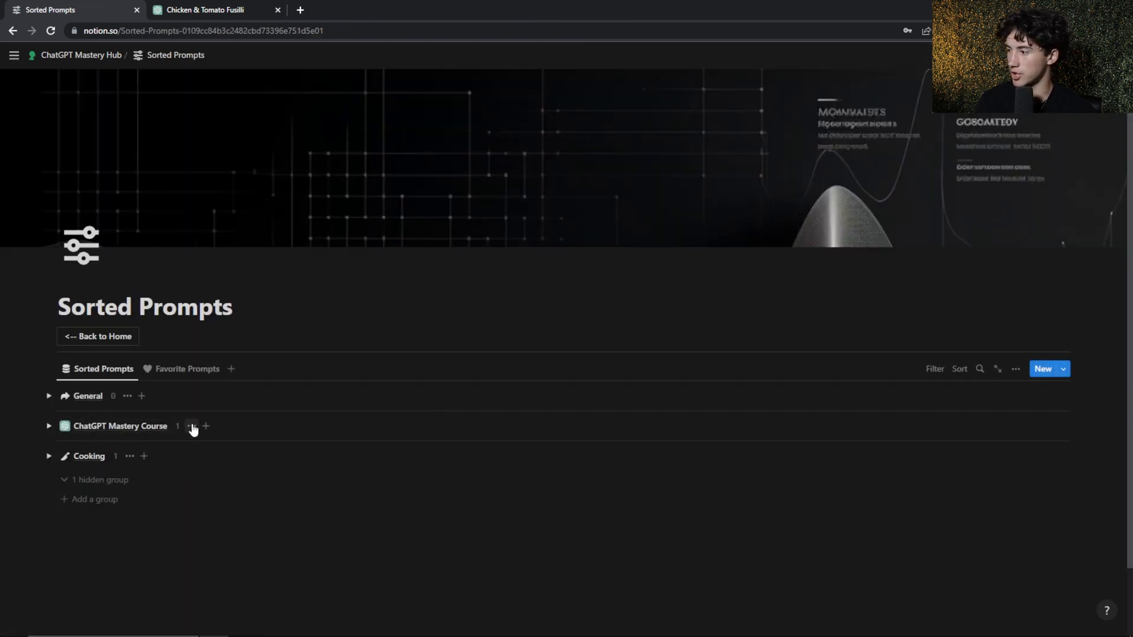
left_click(49, 426)
scroll(52, 421, "down", 2)
left_click(49, 439)
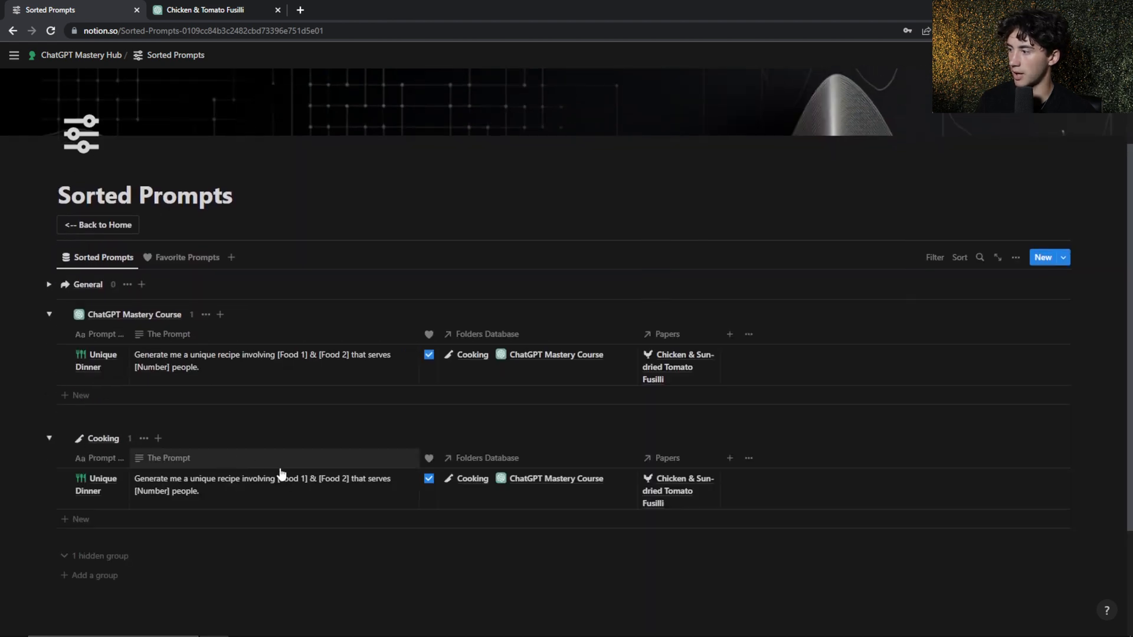
left_click(51, 440)
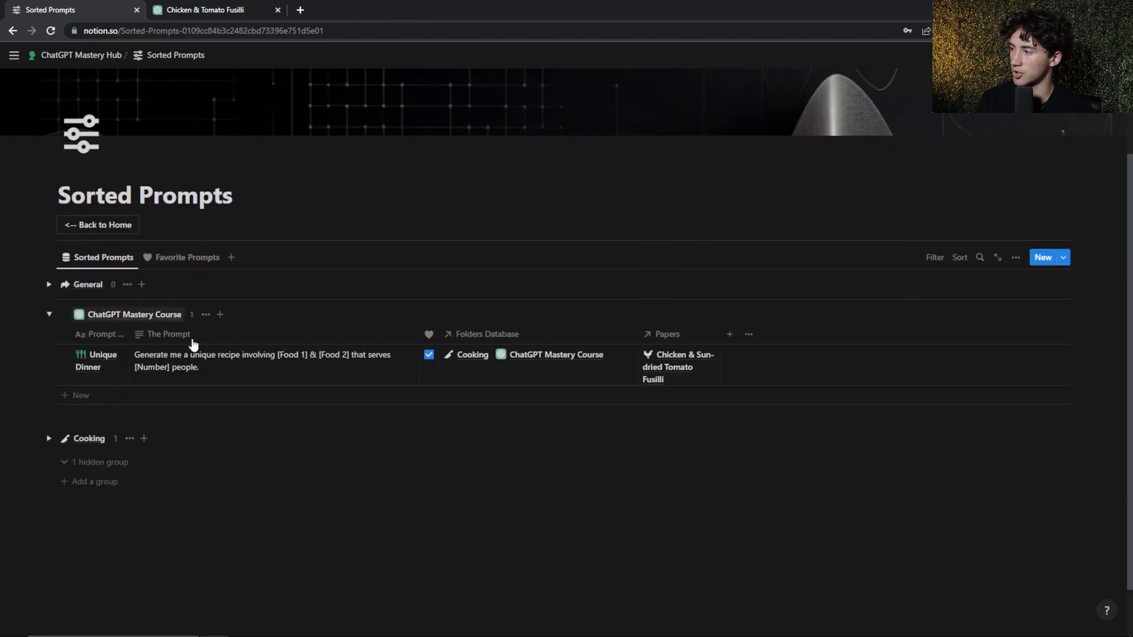
left_click(49, 315)
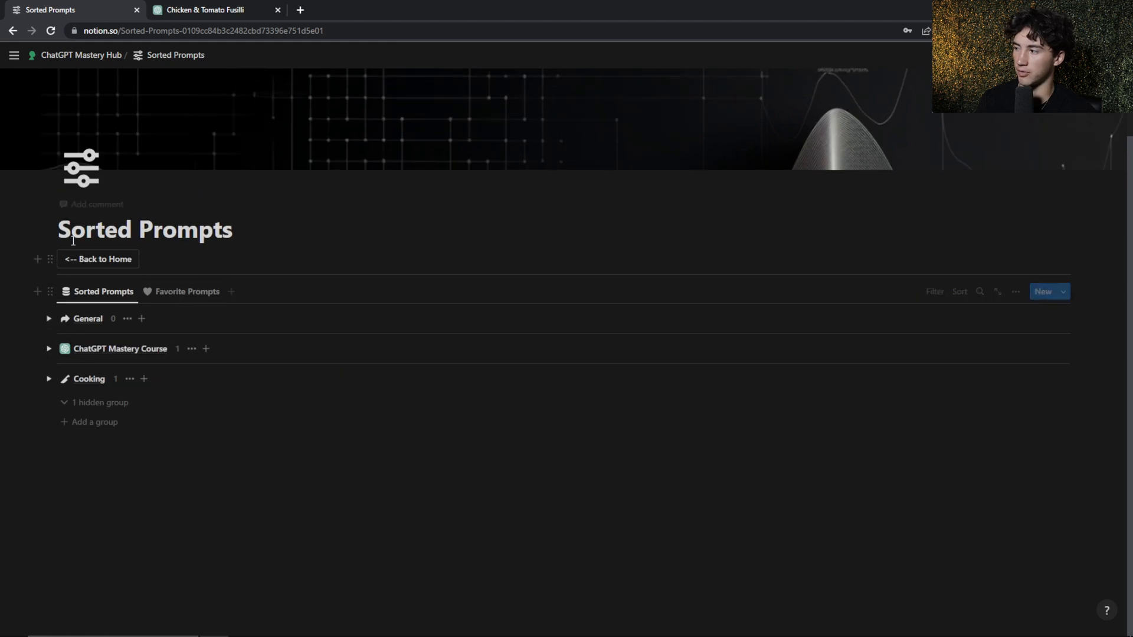
left_click(94, 263)
Open Listed Papers and compare the Papers Archive view with the Favorite Papers view
scroll(250, 433, "down", 4)
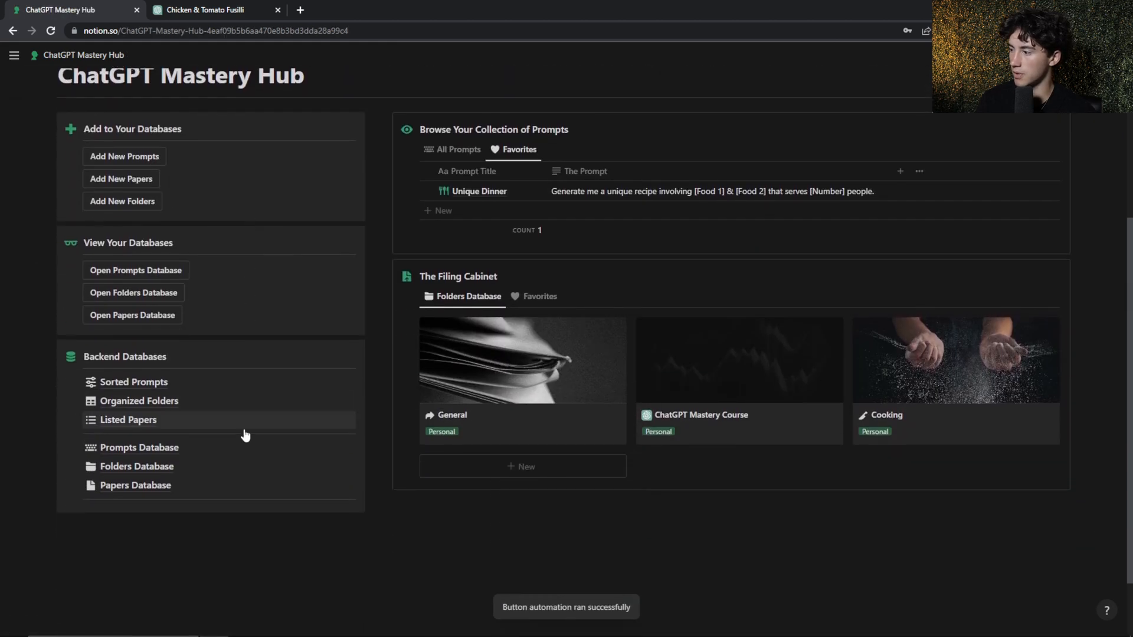
left_click(127, 416)
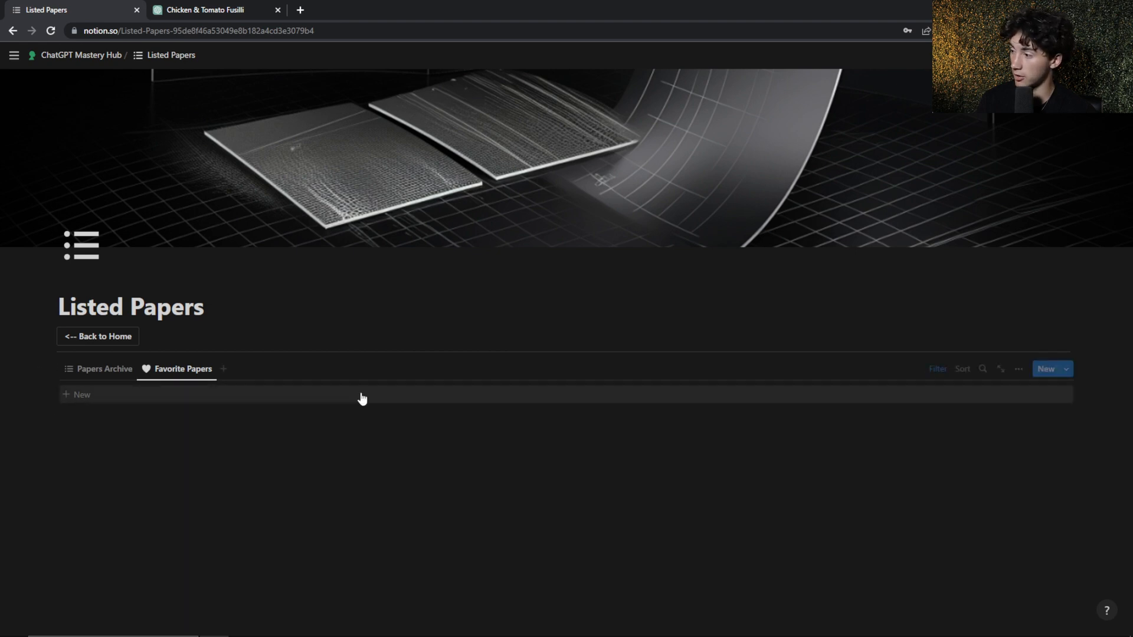
left_click(106, 373)
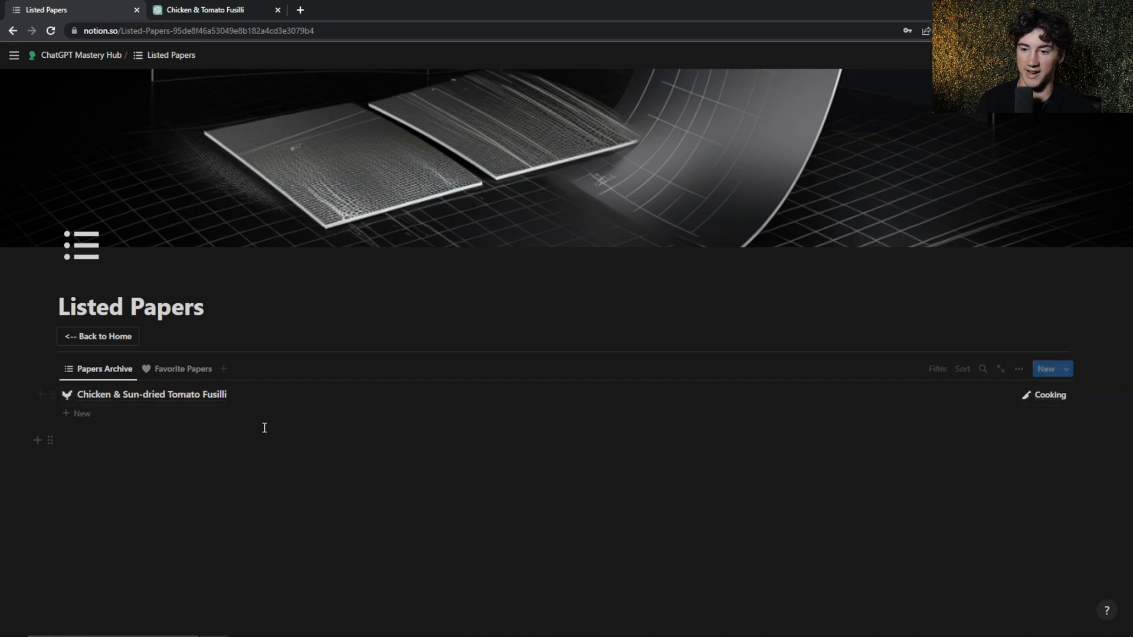
left_click(172, 369)
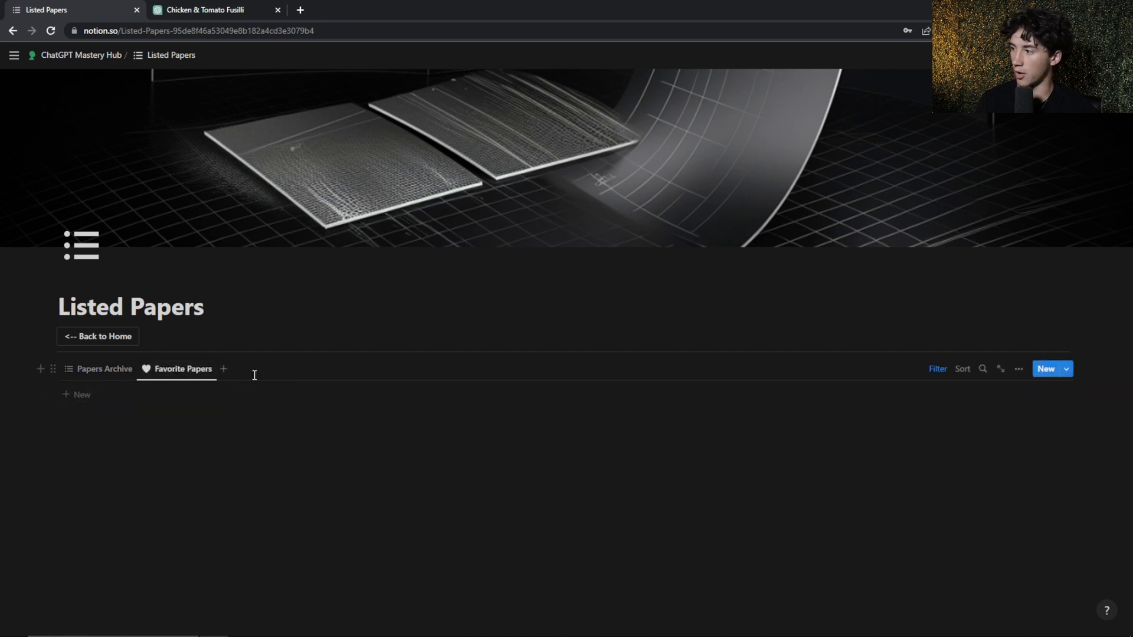
left_click(109, 370)
Try marking the Chicken & Sun-dried Tomato Fusilli paper as a favorite, check the Favorite Papers view, and clear the mark again
left_click(171, 395)
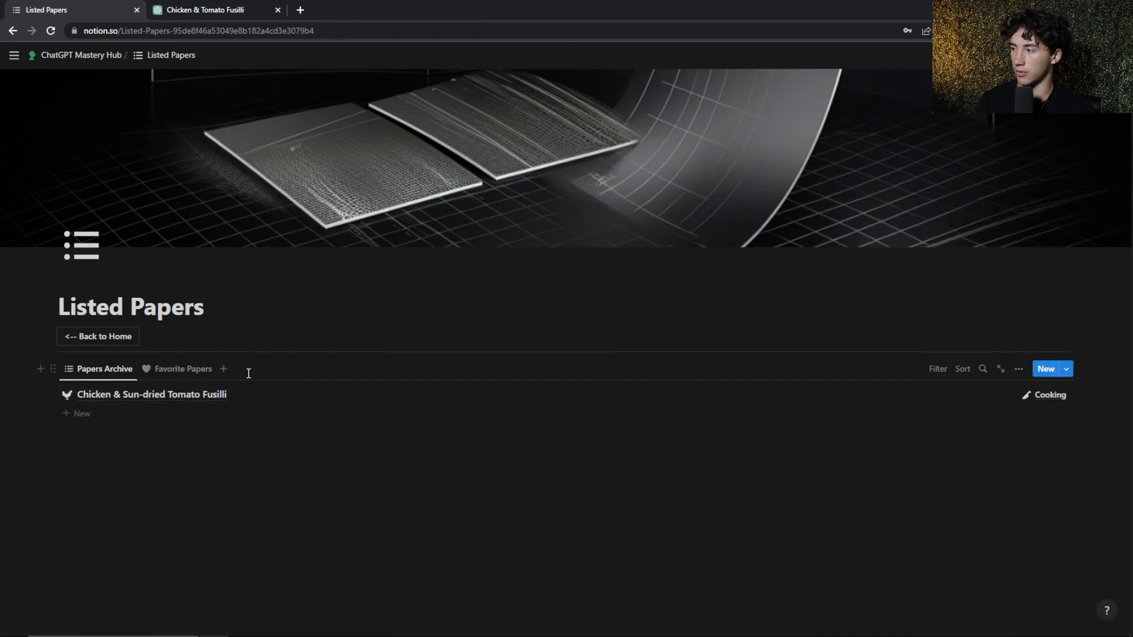
left_click(181, 373)
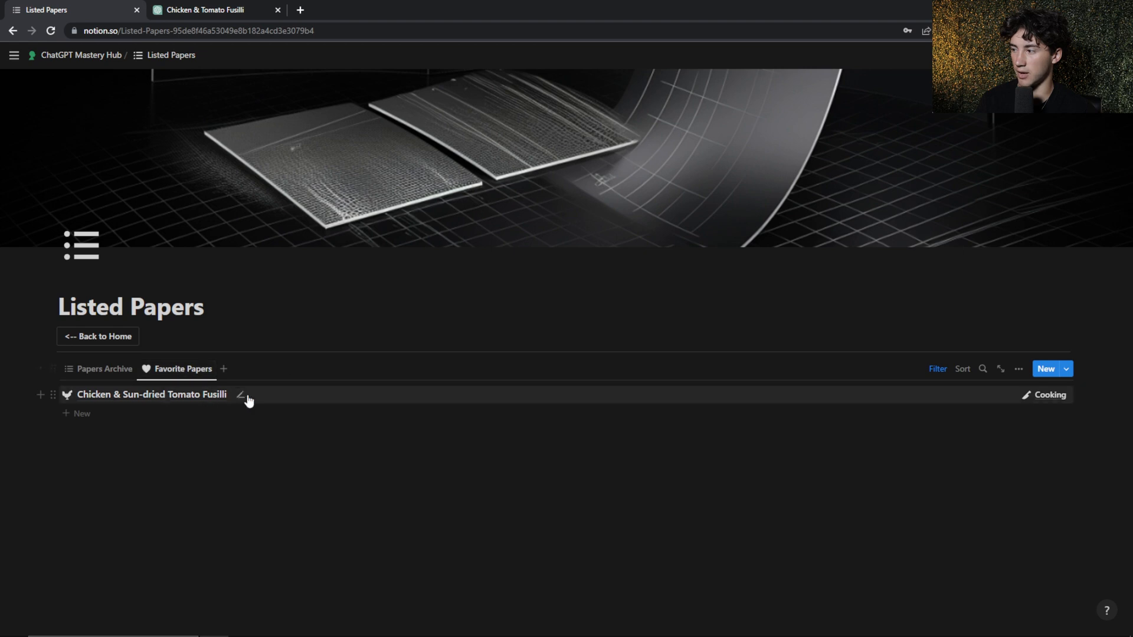
left_click(163, 395)
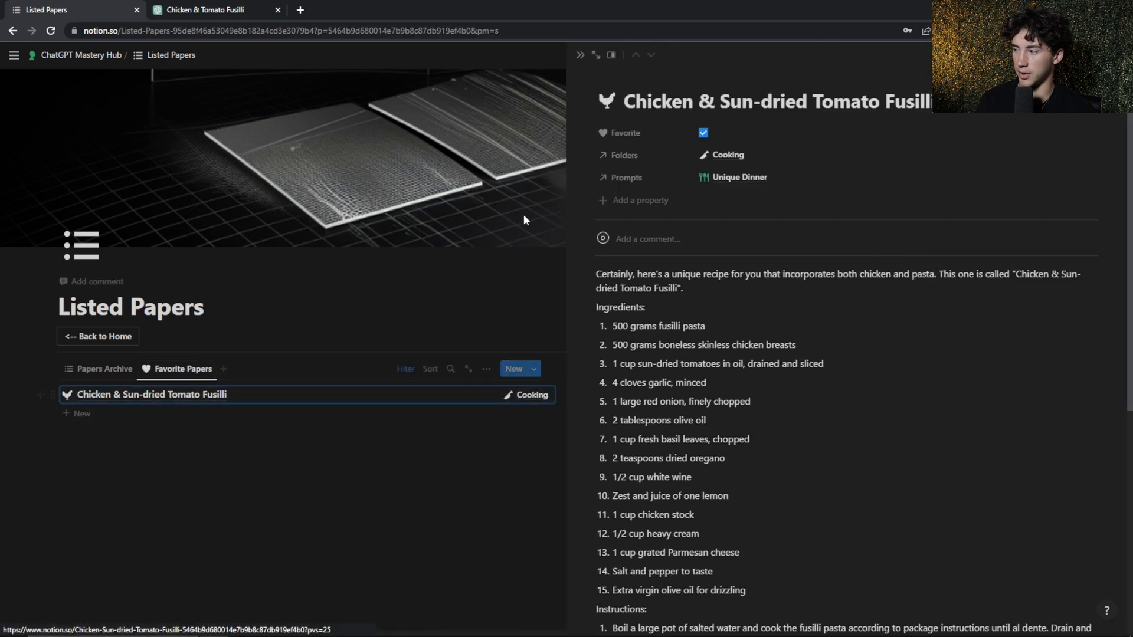
left_click(703, 133)
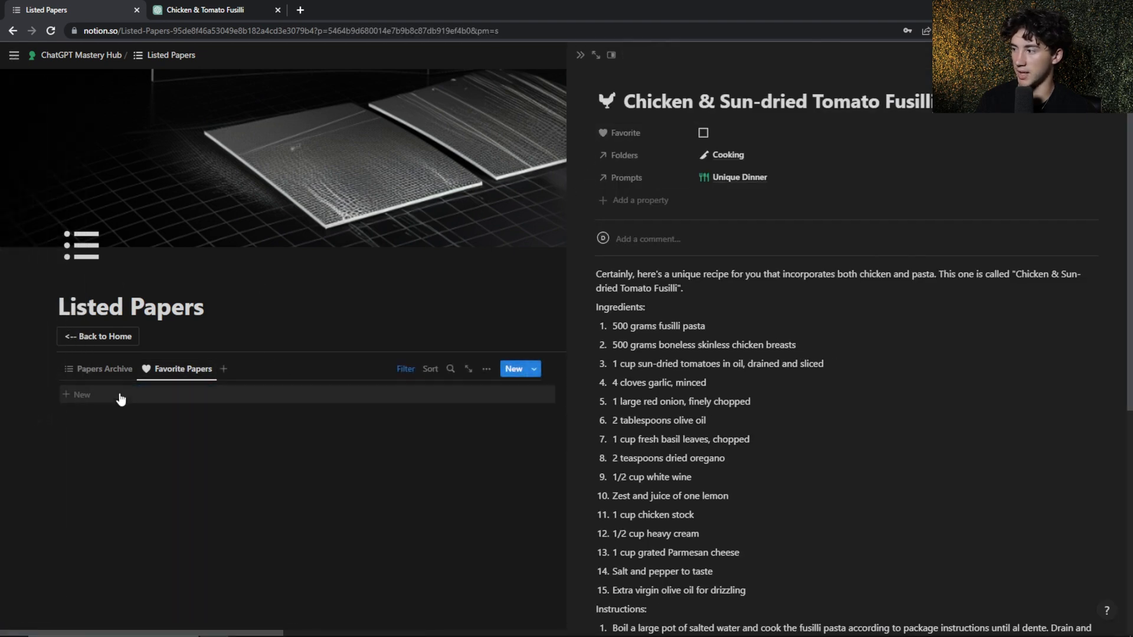
left_click(108, 373)
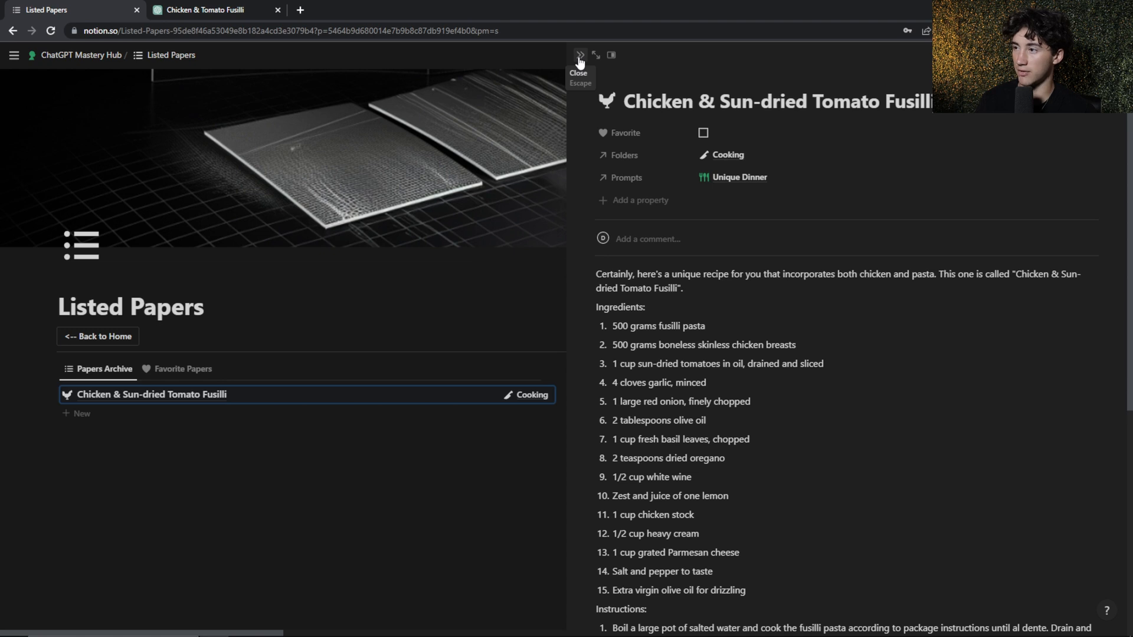
left_click(580, 57)
Go from the hub's home page to Organized Folders, compare its favorite and full folder views, and inspect the Cooking folder
left_click(105, 347)
scroll(164, 413, "down", 2)
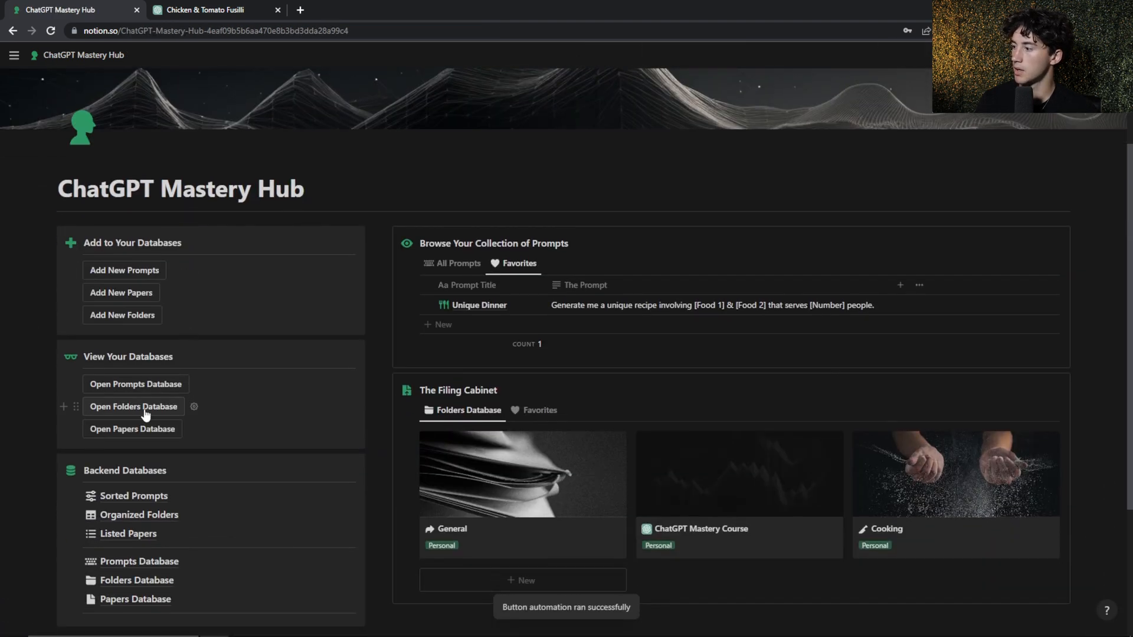
left_click(137, 408)
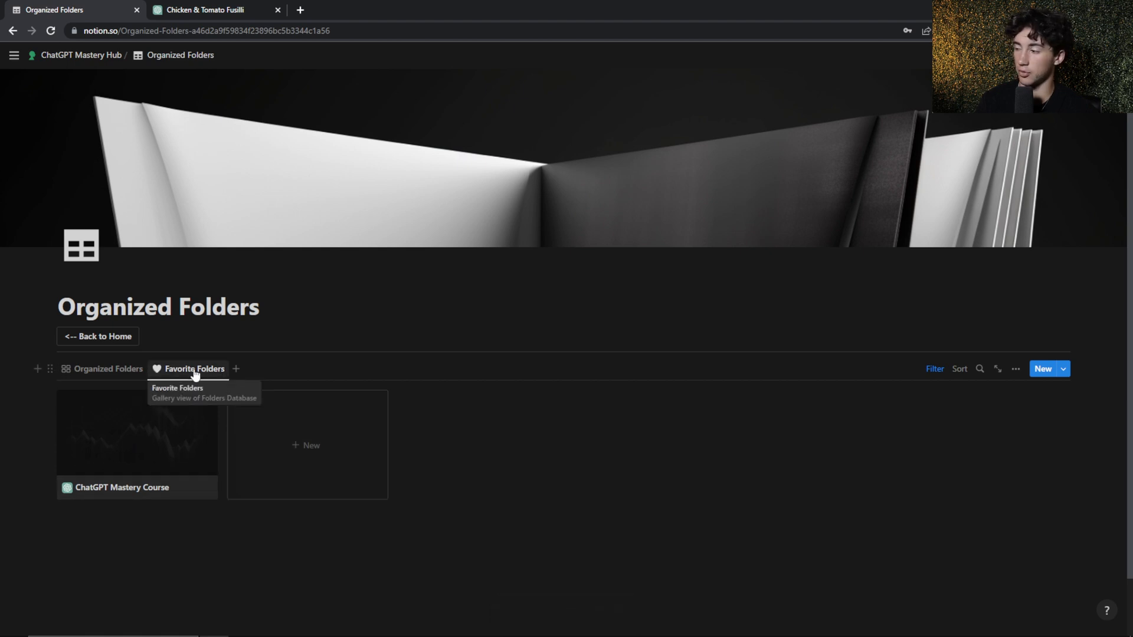
left_click(105, 370)
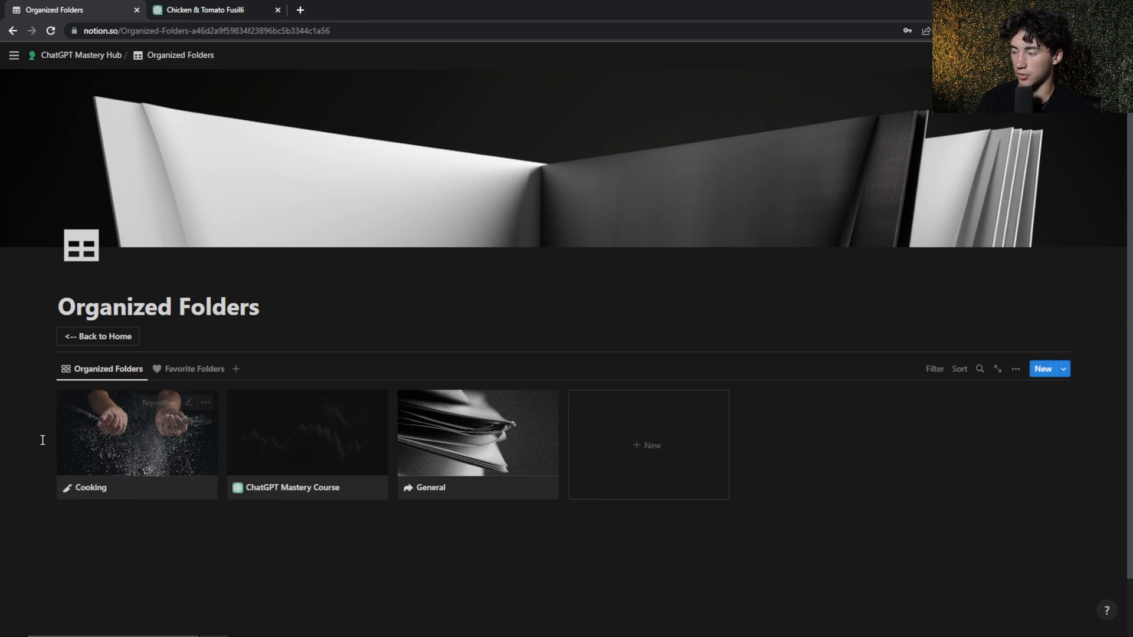
left_click(190, 466)
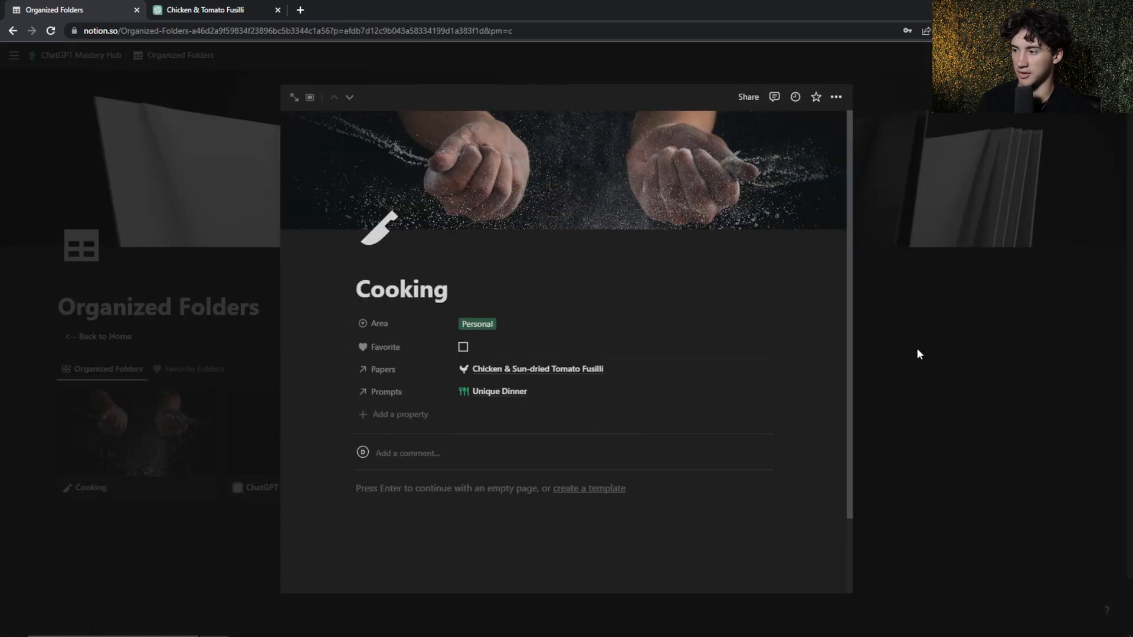
left_click(952, 337)
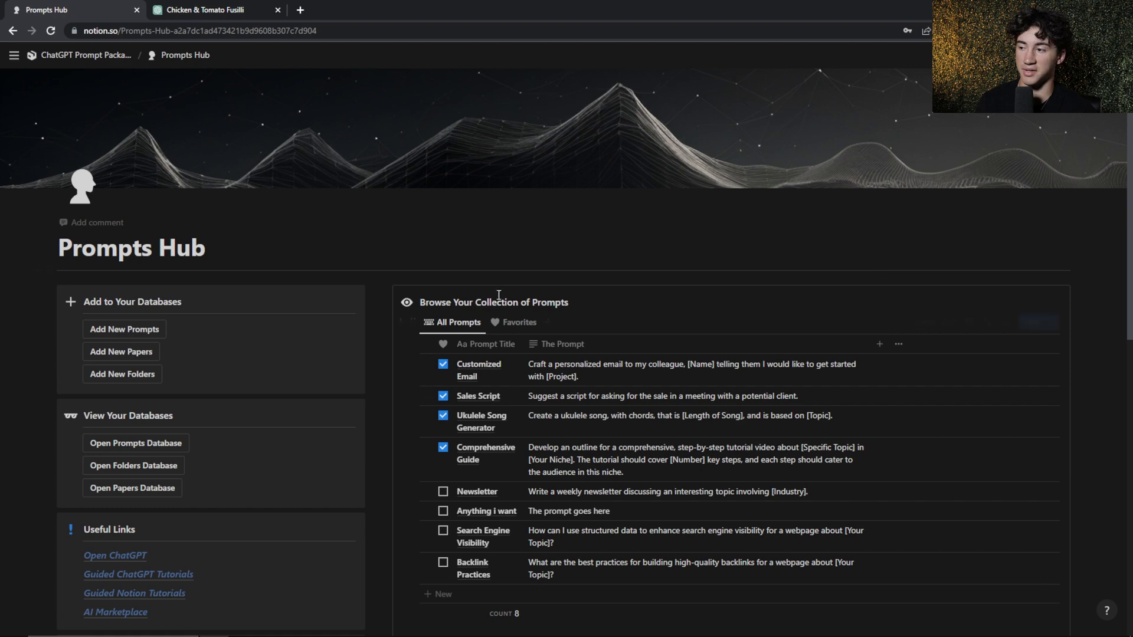
Browse the Prompts Hub's prompt collection and Filing Cabinet, and open the Ukulele Song Generator prompt from the Songs folder
scroll(558, 294, "down", 5)
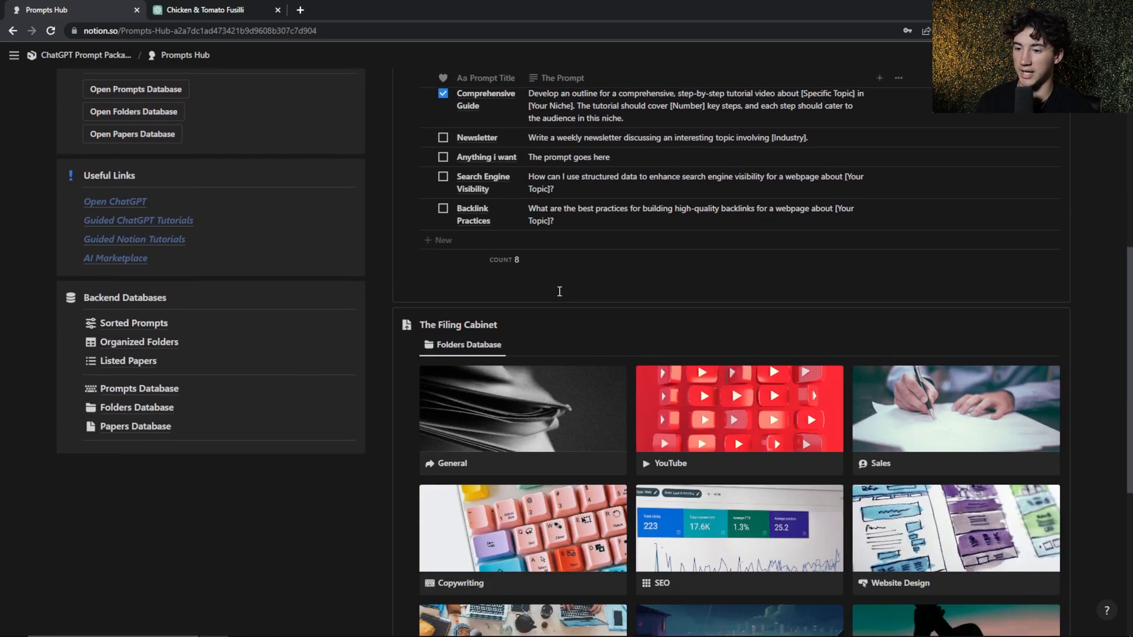
scroll(558, 292, "up", 5)
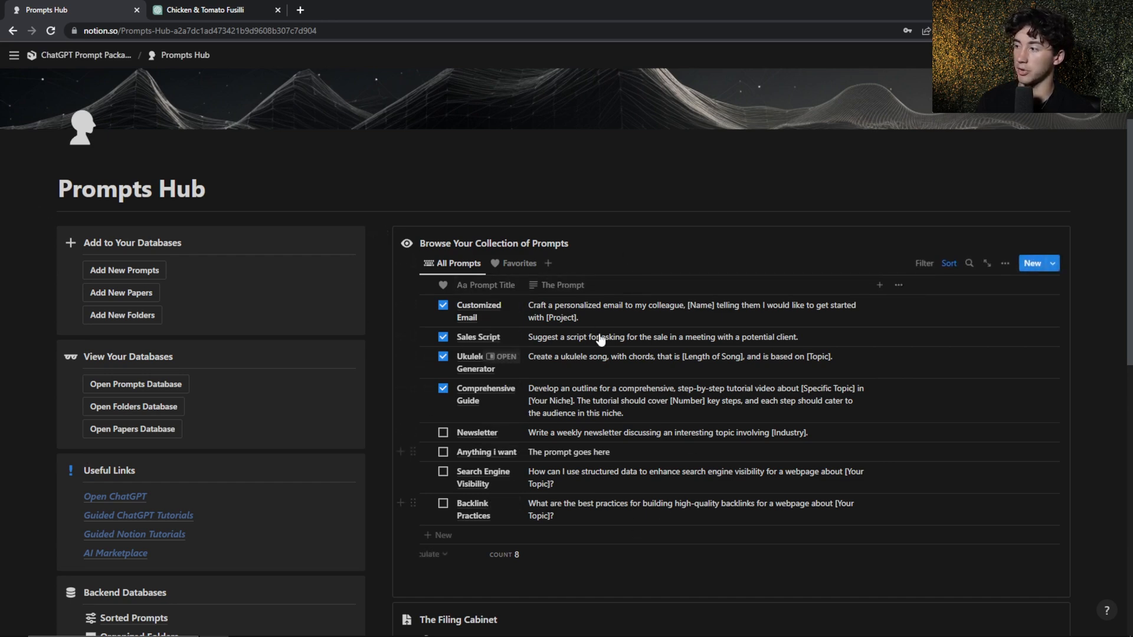
scroll(652, 379, "down", 7)
scroll(667, 413, "down", 1)
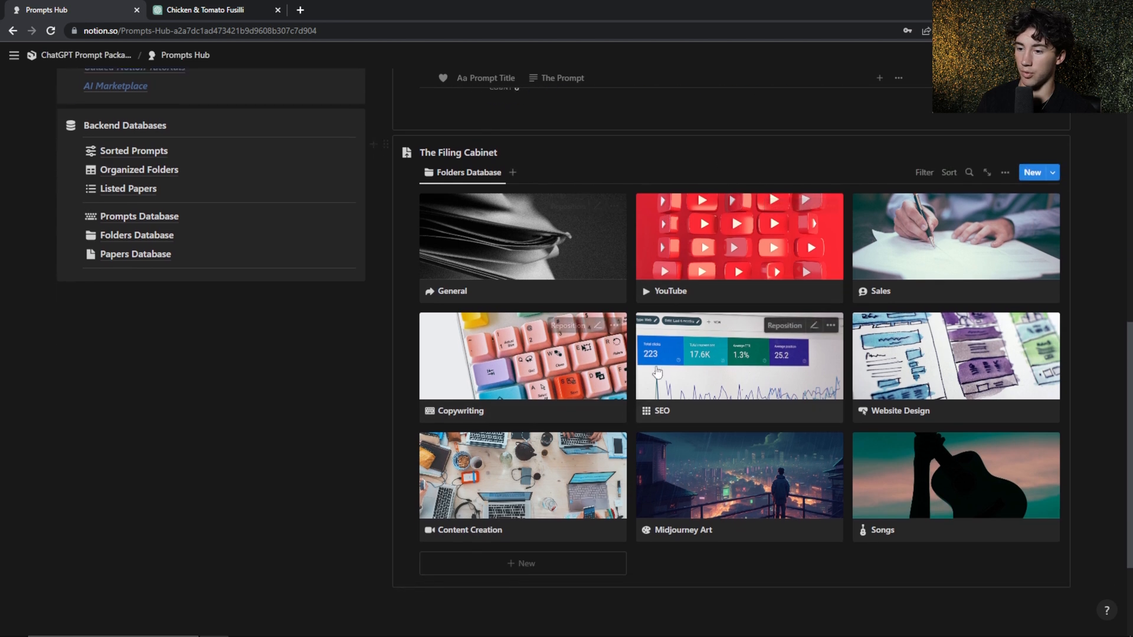
left_click(956, 483)
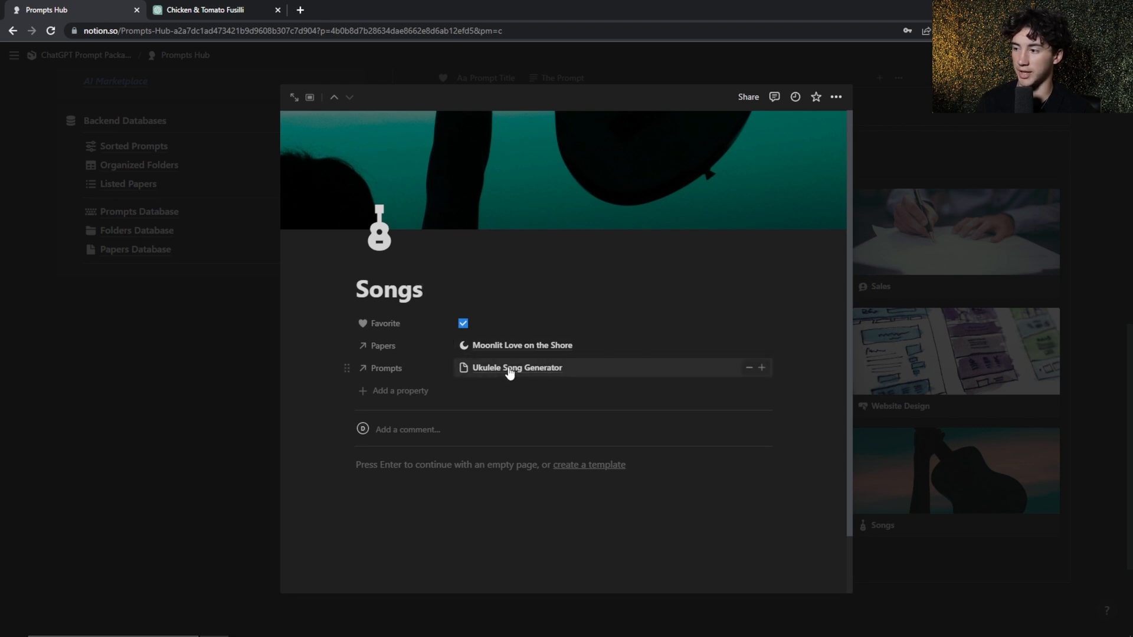
left_click(510, 373)
left_click_drag(373, 164, 639, 163)
left_click(462, 224)
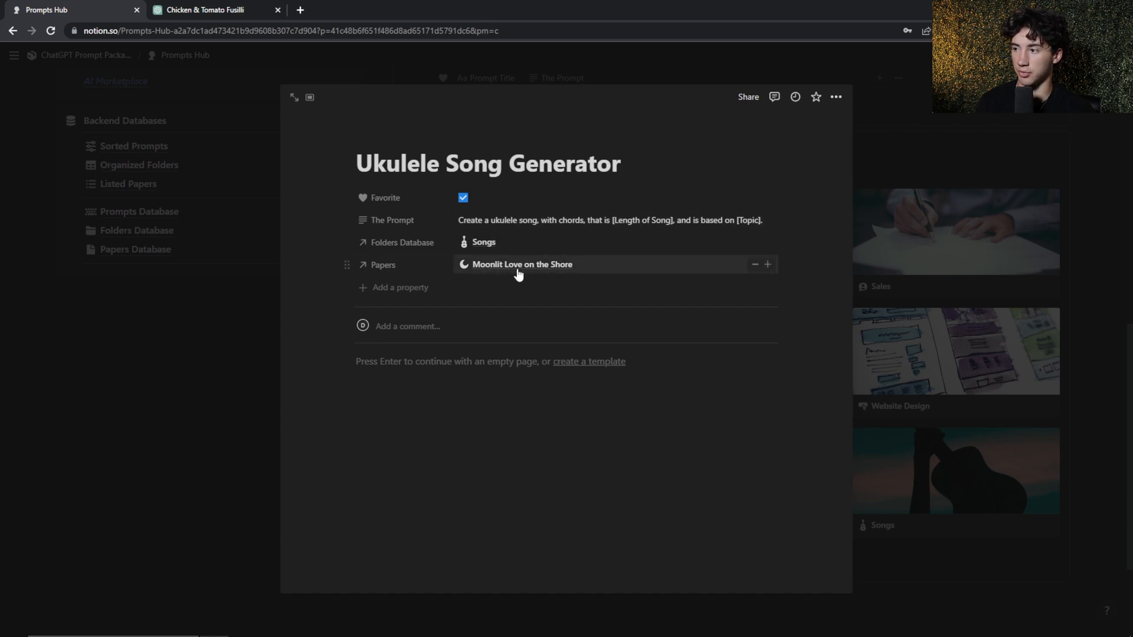
Read through the linked Moonlit Love on the Shore paper, go back to its Ukulele Song Generator prompt and close it
left_click(525, 269)
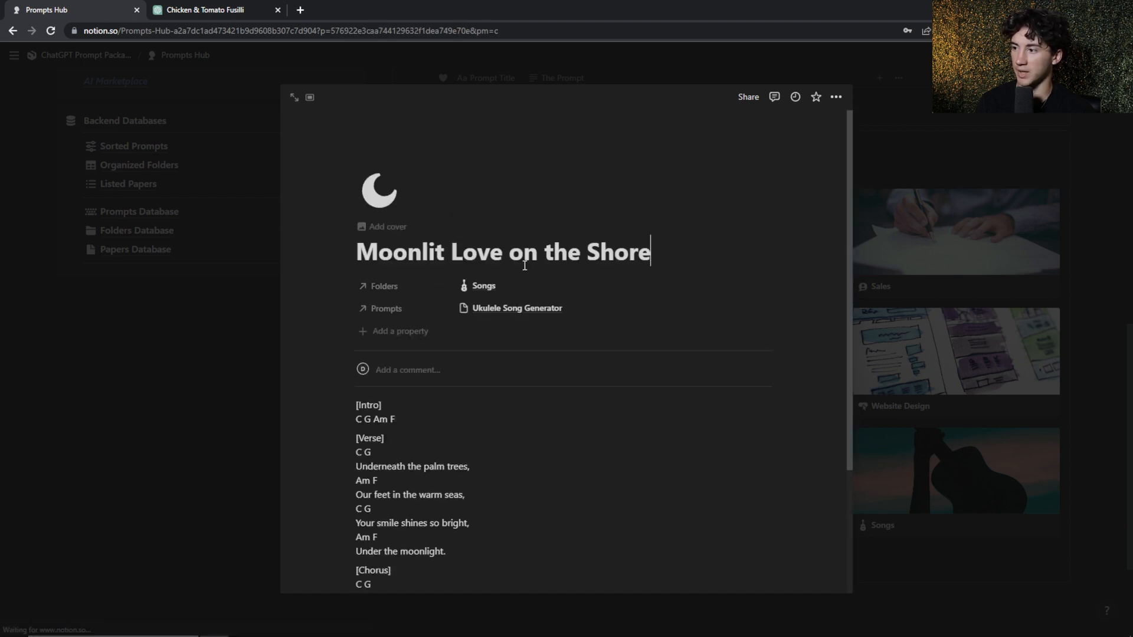
scroll(679, 259, "down", 3)
left_click_drag(357, 239, 500, 542)
left_click(518, 387)
scroll(519, 390, "up", 3)
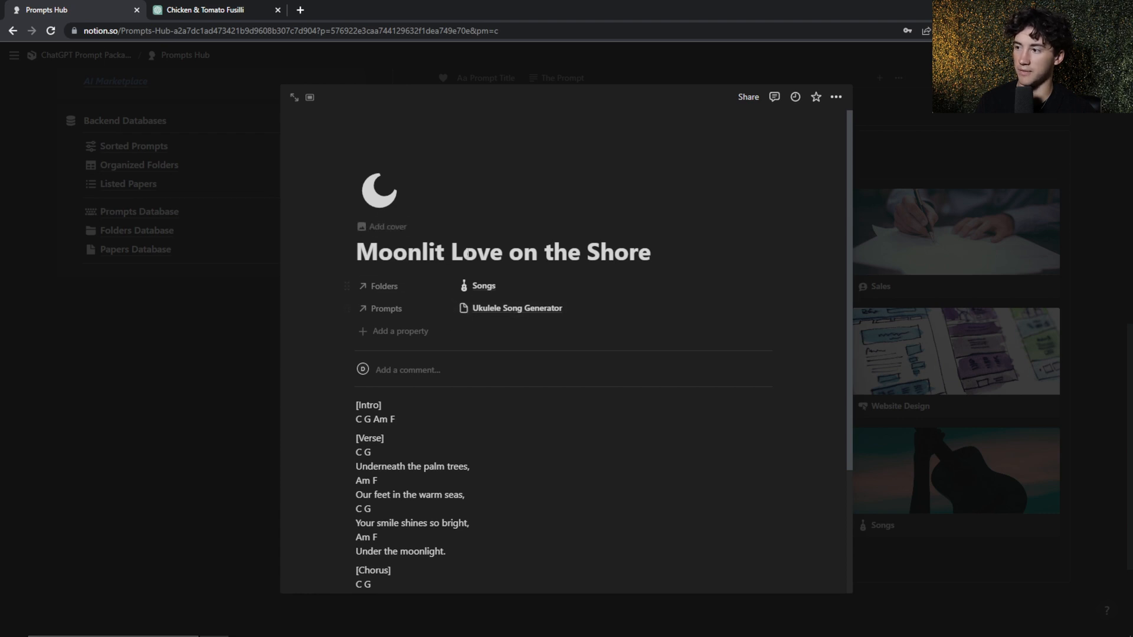
left_click(522, 308)
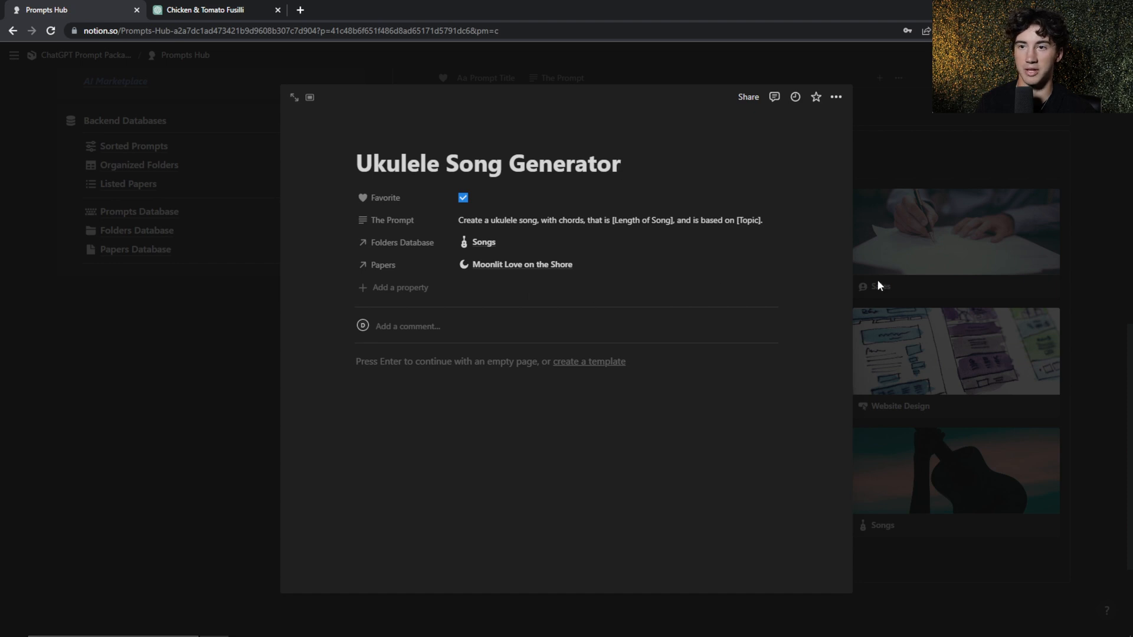
left_click(936, 300)
Open the Website Design folder and examine the folder links and code in its Mini MJ Application paper
left_click(956, 354)
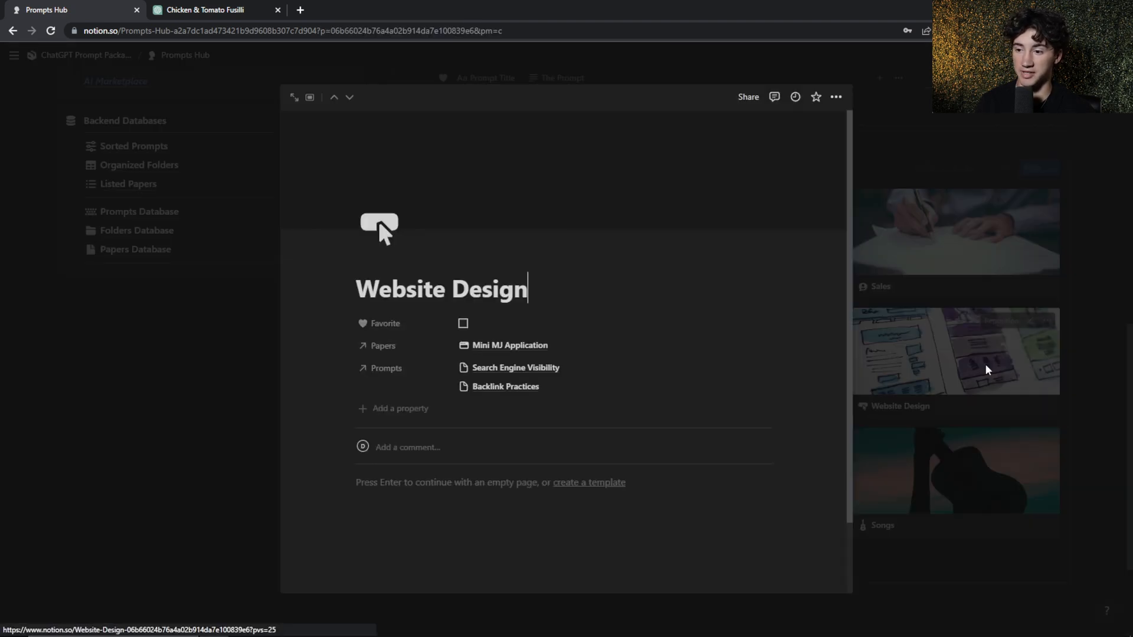
scroll(549, 327, "down", 1)
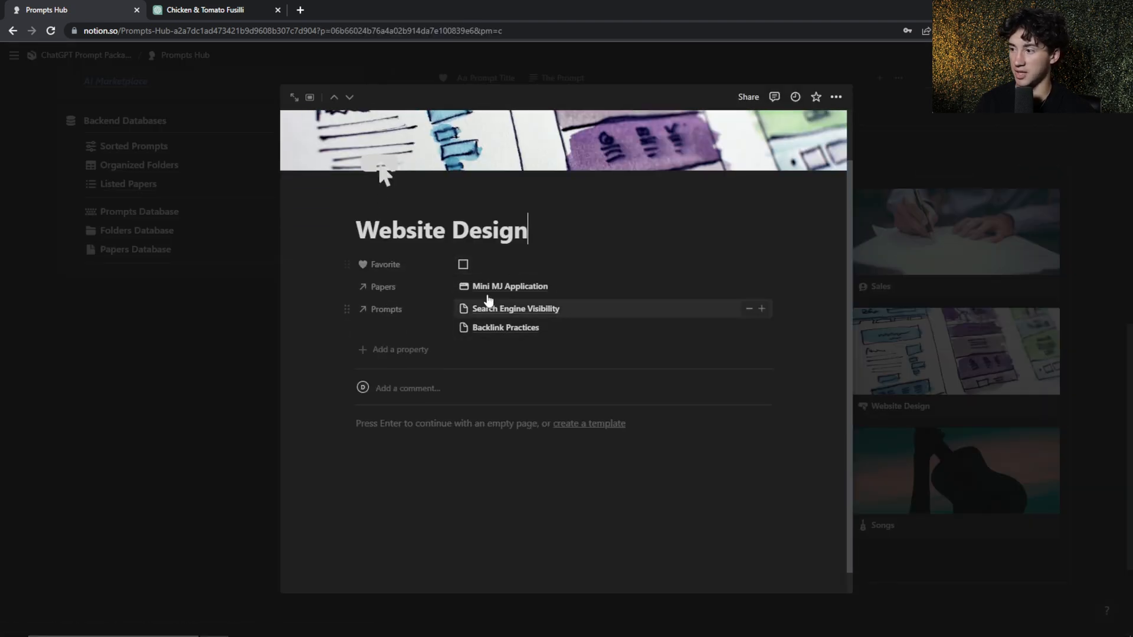
left_click(530, 287)
scroll(702, 271, "down", 3)
scroll(703, 270, "up", 3)
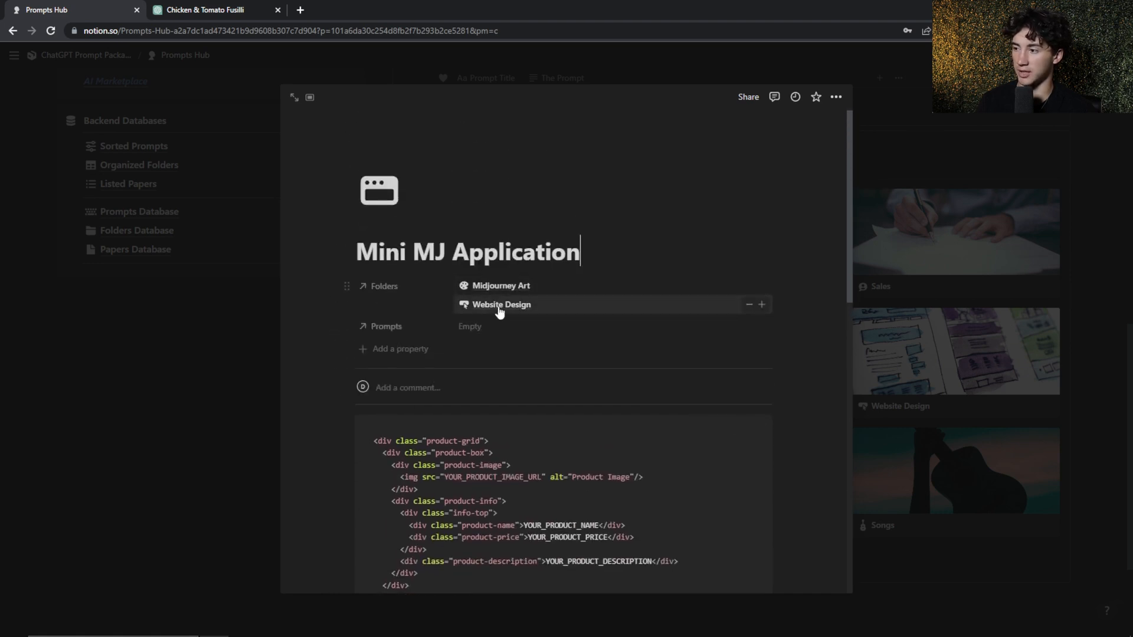
Examine the Mini MJ Application paper's folder and prompt links together with its HTML and CSS code blocks
double_click(420, 255)
left_click(497, 254)
scroll(497, 254, "down", 1)
scroll(507, 236, "down", 2)
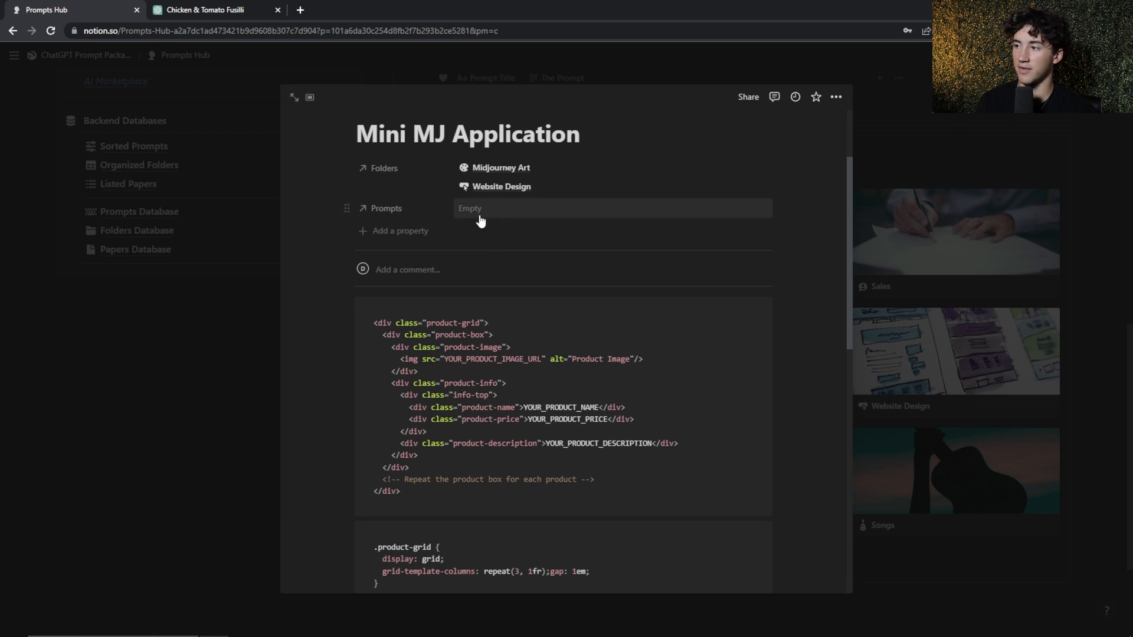
scroll(586, 314, "up", 2)
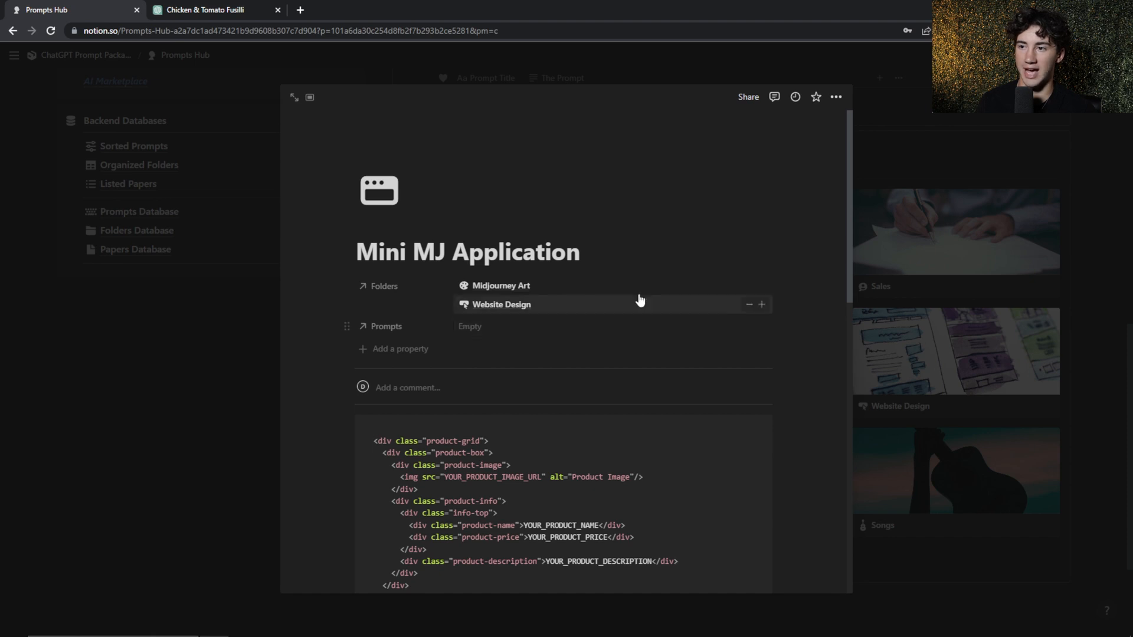
scroll(561, 284, "down", 4)
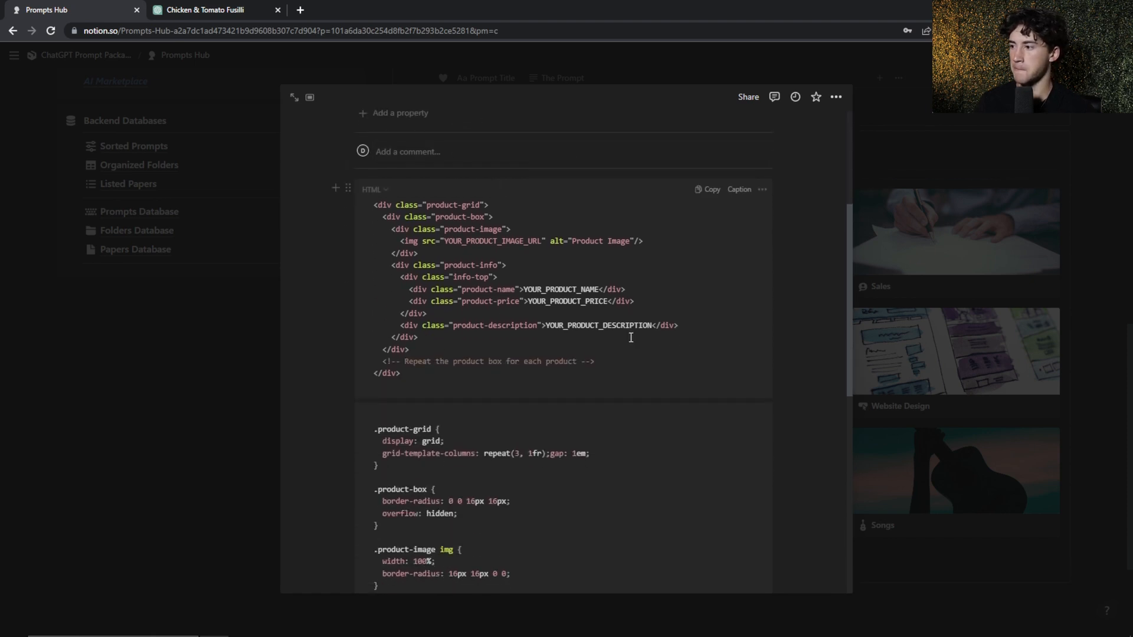
scroll(500, 278, "down", 1)
scroll(603, 198, "down", 7)
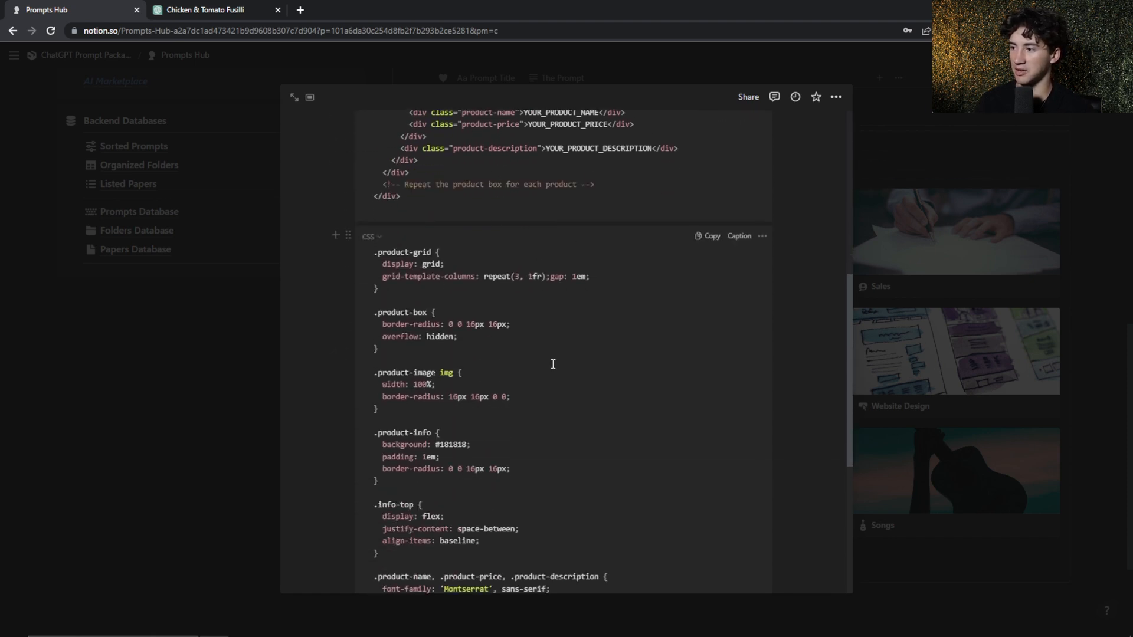
scroll(489, 489, "up", 12)
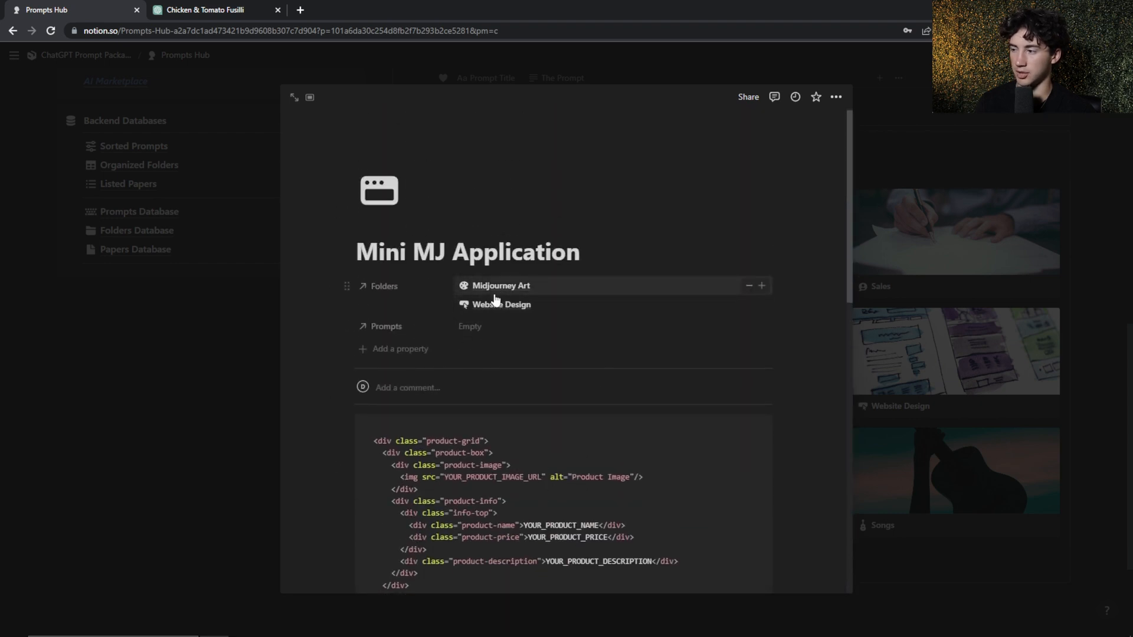
Highlight the Mini MJ Application title, check the HTML code block beneath it, and clear the highlight
left_click(589, 254)
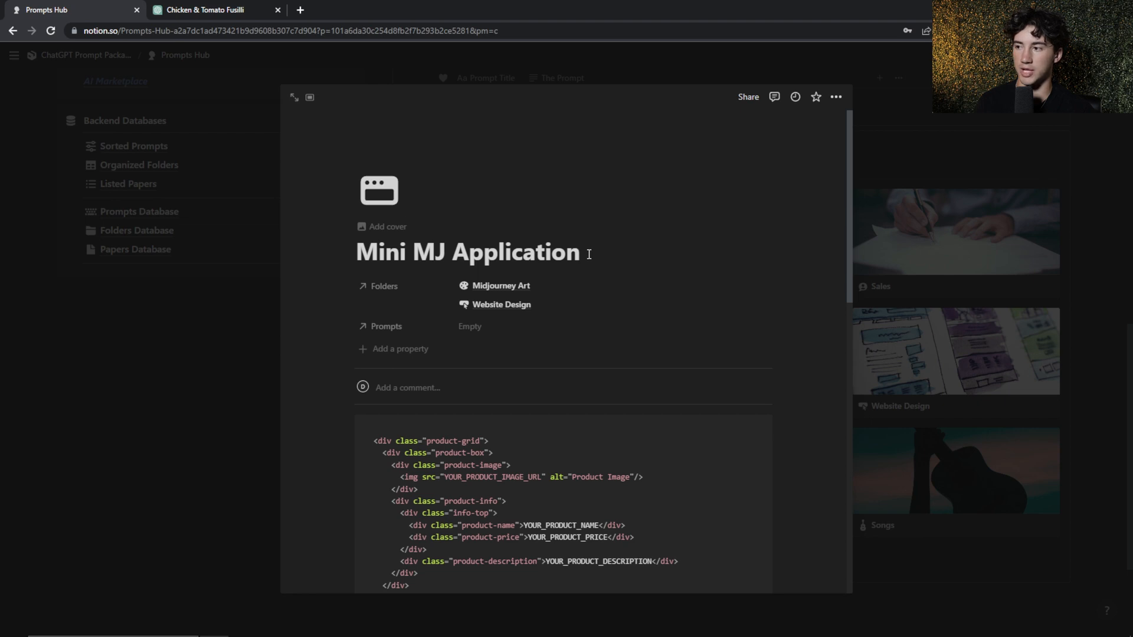
key("shift+Left")
key("shift+Left")
key("shift+Left")
key("shift+Left")
key("shift+Left")
key("shift+Left")
key("shift+Left")
key("shift+Left")
key("shift+Left")
key("shift+Left")
key("shift+Left")
key("shift+Left")
key("shift+Left")
key("shift+Left")
key("shift+Left")
key("shift+Left")
key("shift+Left")
key("shift+Left")
key("shift+Left")
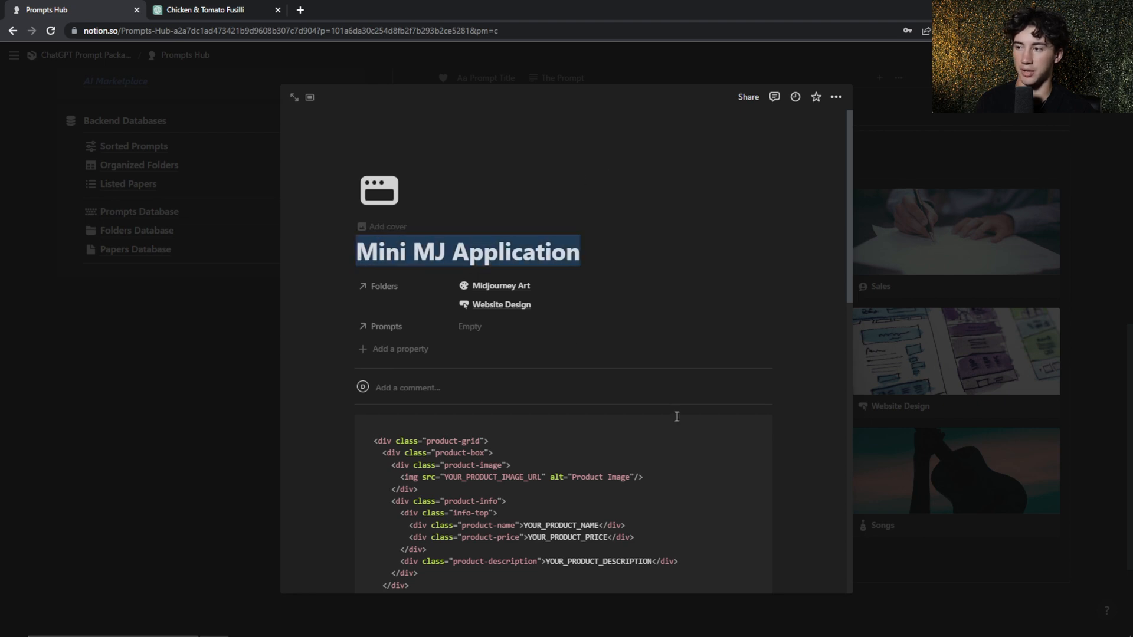
scroll(672, 416, "down", 3)
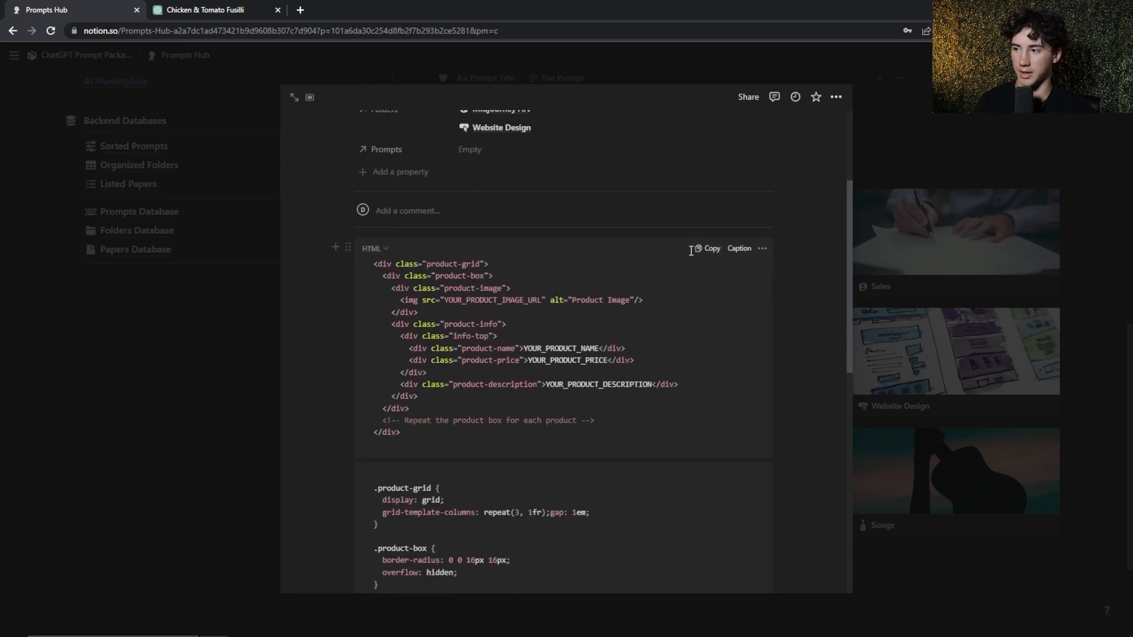
scroll(657, 380, "up", 3)
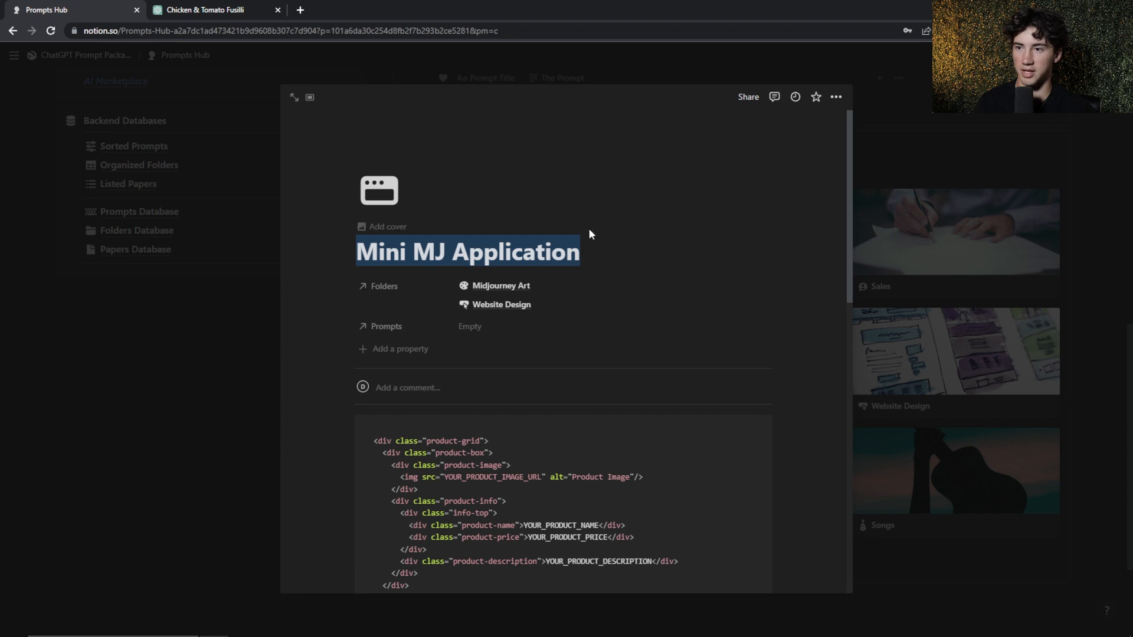
left_click(584, 258)
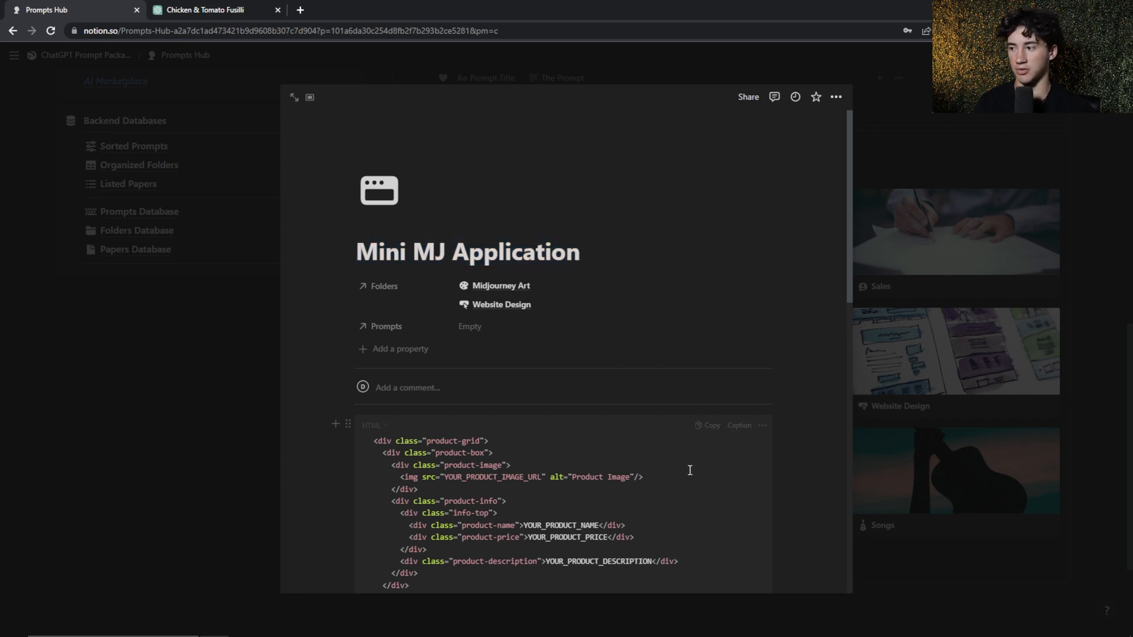
Insert an empty code block below the CSS code at the end of the paper and check its language setting
scroll(691, 468, "down", 15)
scroll(661, 464, "down", 1)
left_click(475, 548)
type("/code")
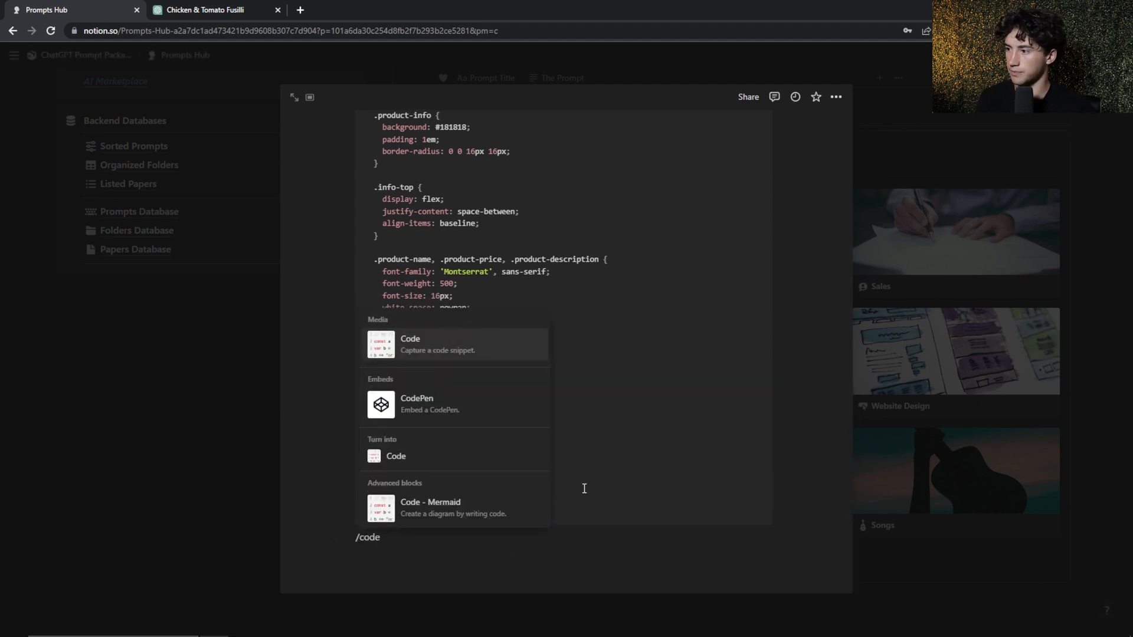
left_click(452, 352)
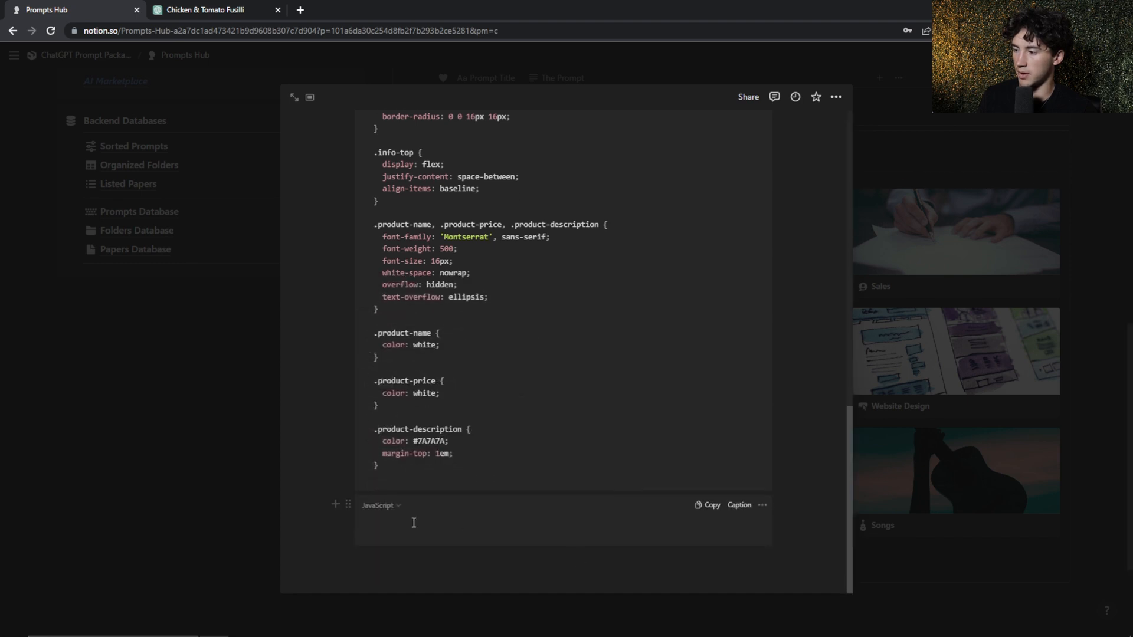
left_click(390, 507)
scroll(379, 393, "down", 10)
scroll(379, 392, "down", 5)
left_click(387, 528)
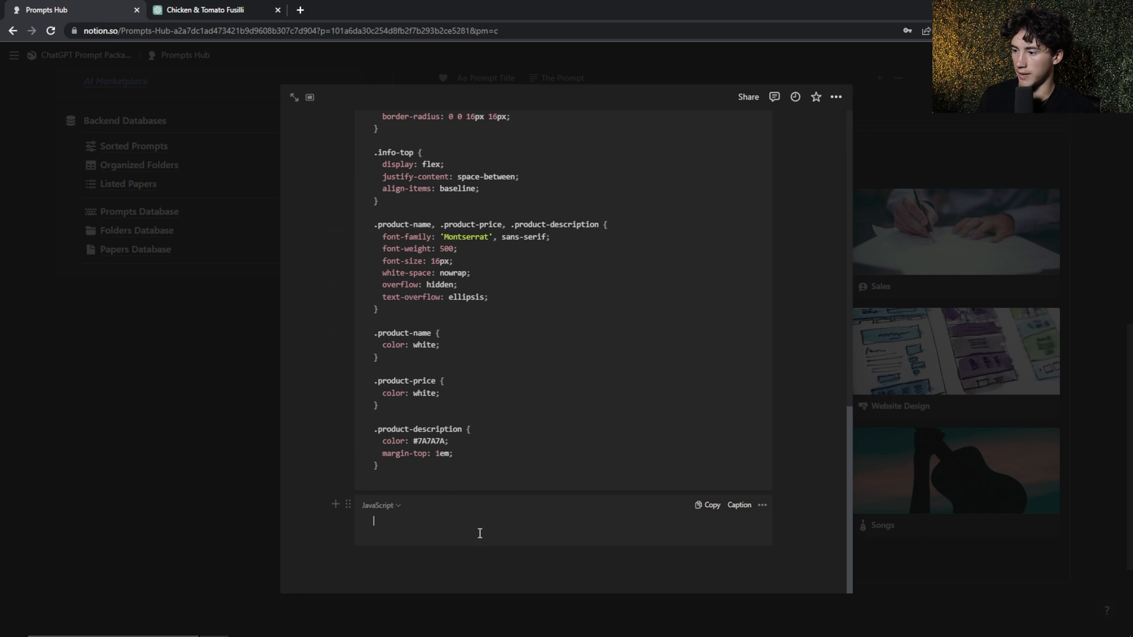
Delete the empty JavaScript code block and go back to the beginning of the paper
left_click(762, 505)
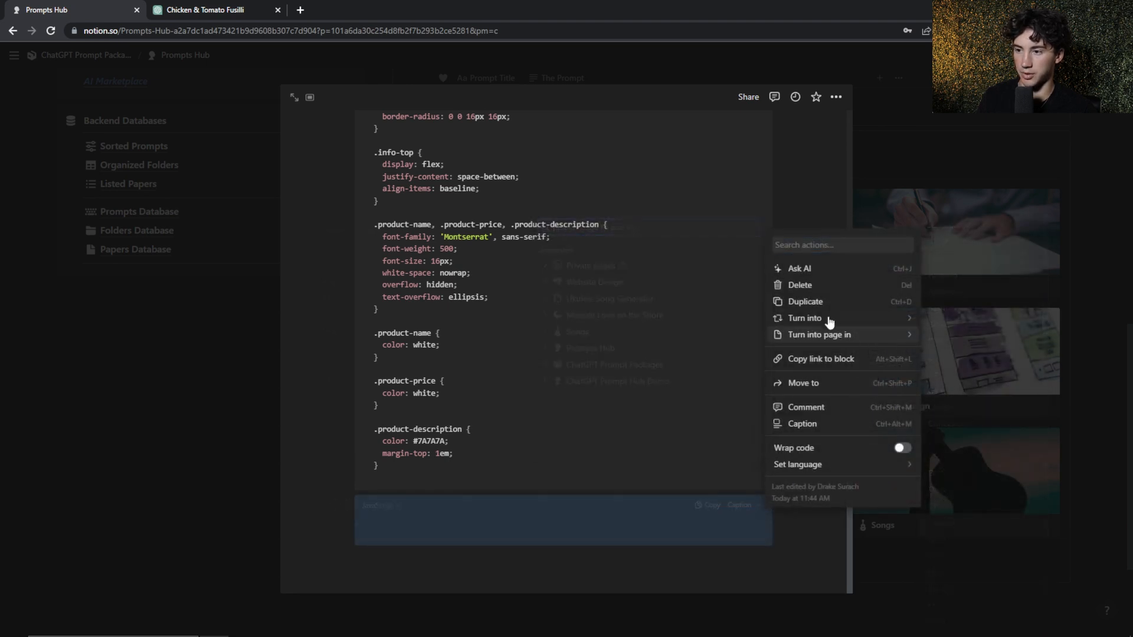
left_click(800, 285)
scroll(782, 387, "up", 10)
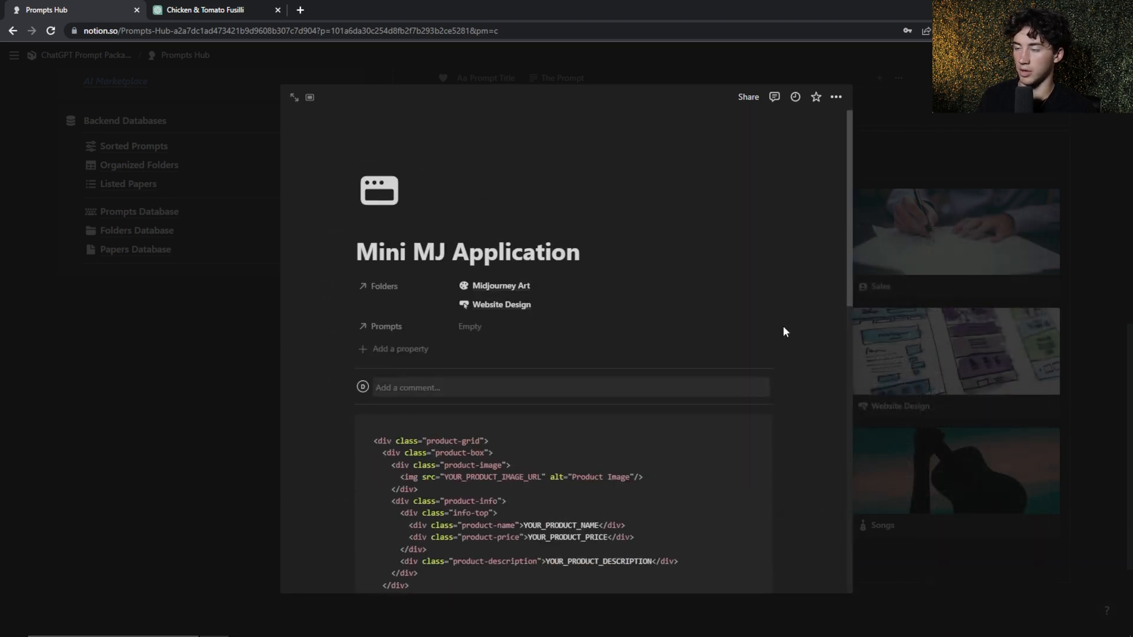
Close the Mini MJ Application paper and open the Organized Folders page from the Prompts Hub's backend databases
left_click(952, 123)
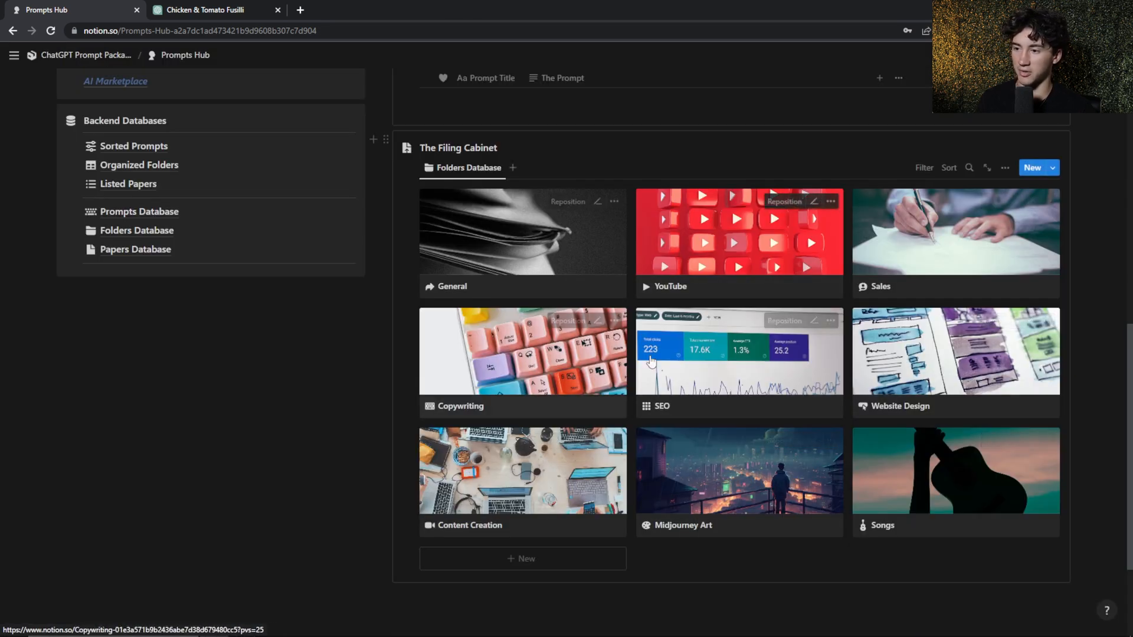
scroll(603, 345, "up", 3)
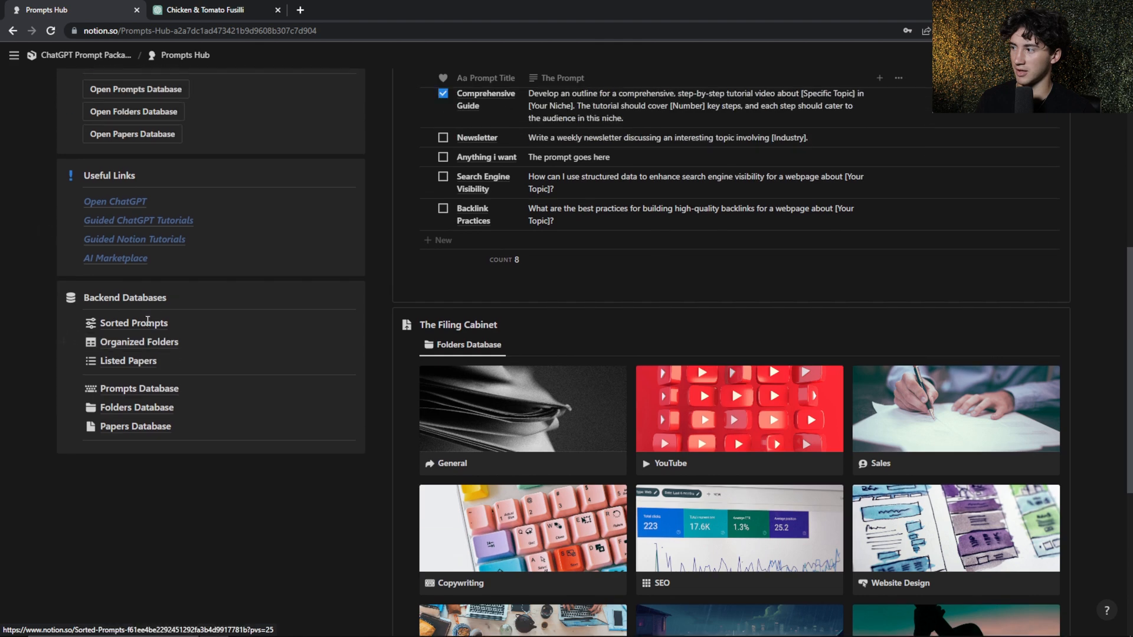
left_click(125, 345)
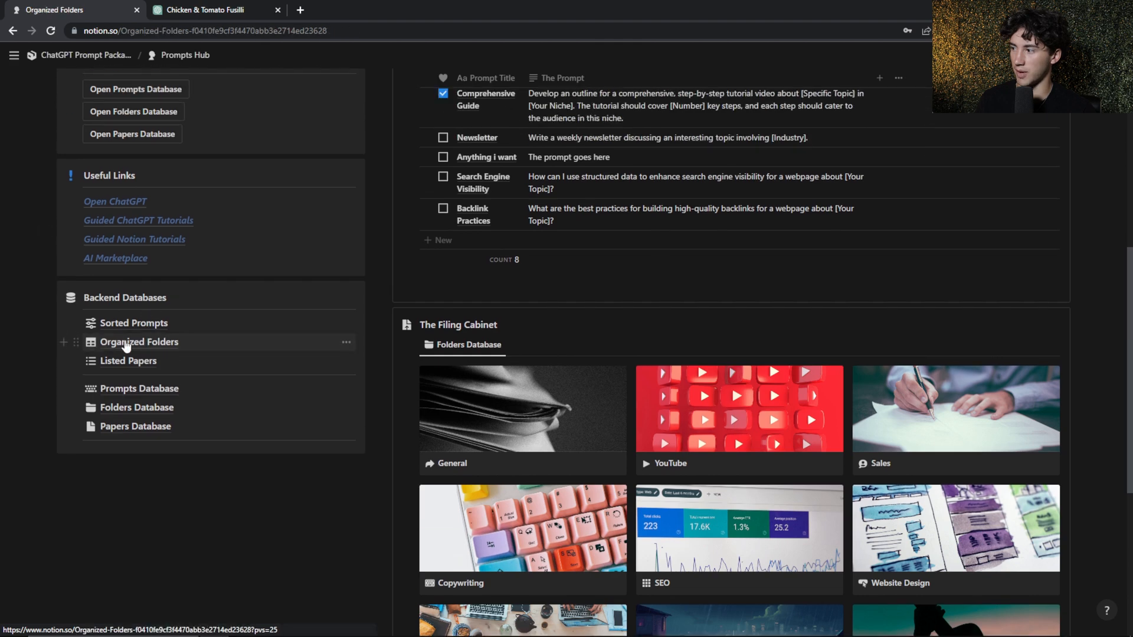
scroll(657, 342, "up", 2)
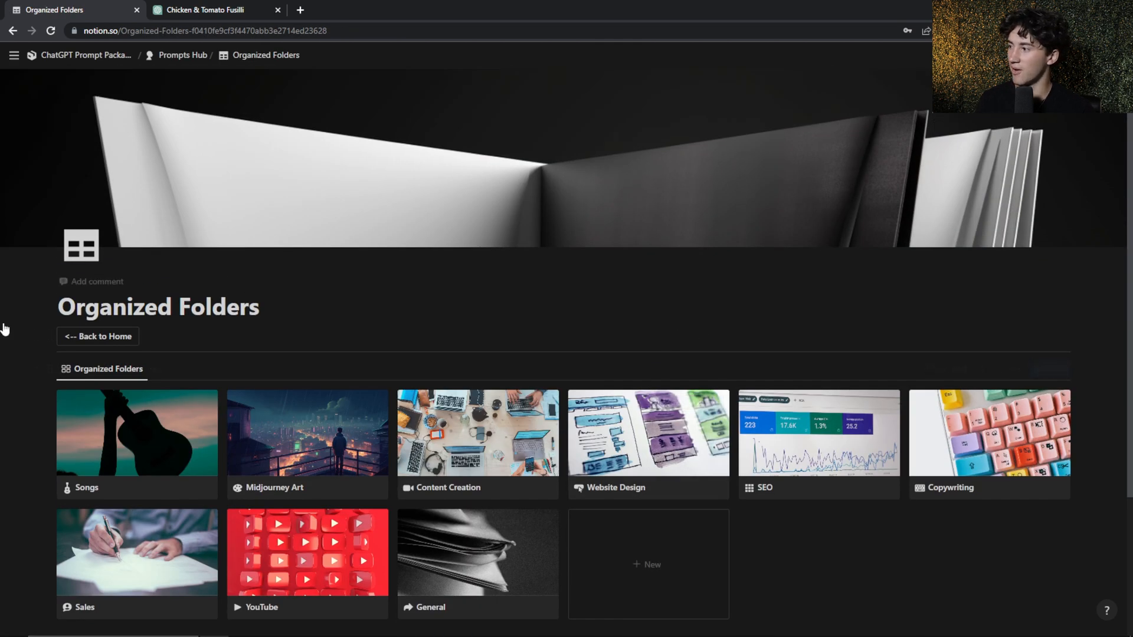